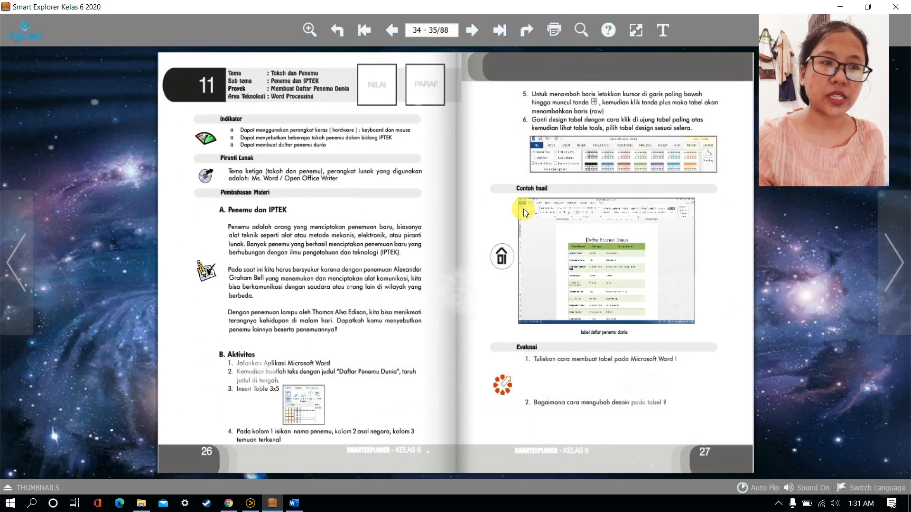
Page forward through the e-book to project 15 on making newspaper text, "Membuat Teks Koran"
{"action": "left_click", "coordinate": [885, 257]}
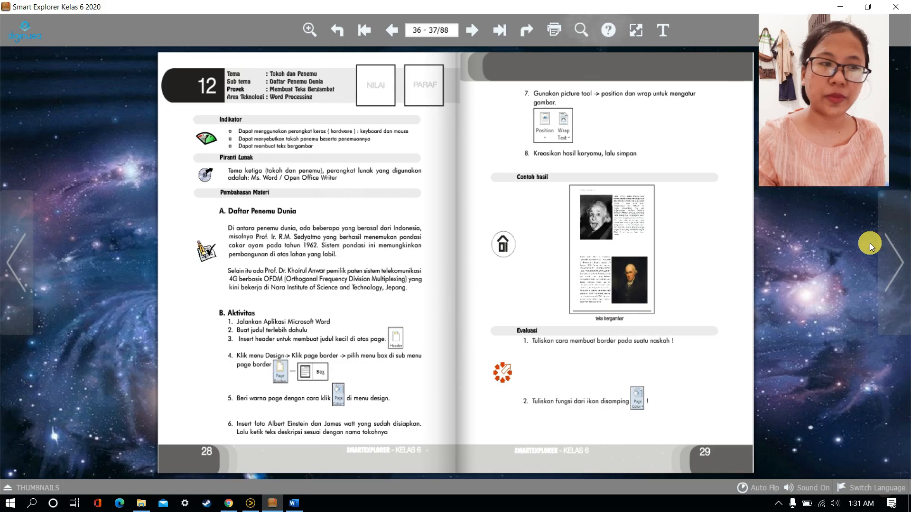
{"action": "left_click", "coordinate": [900, 257]}
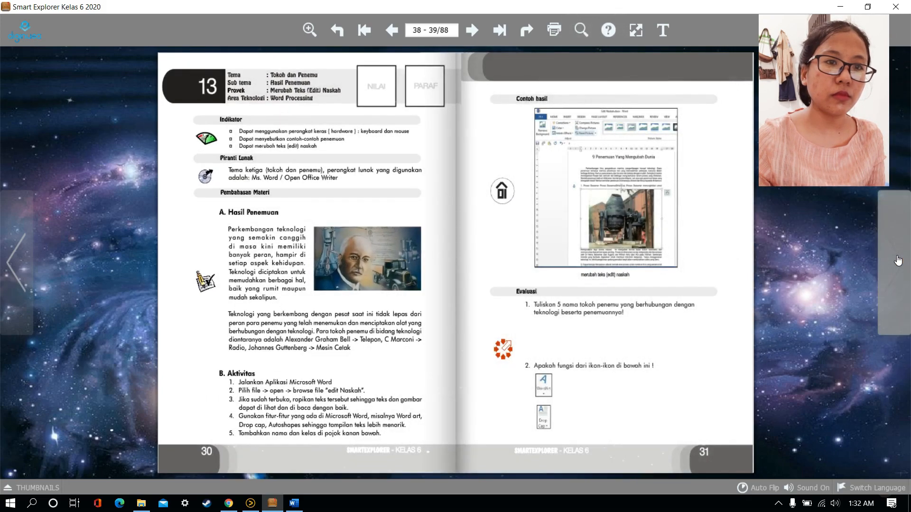
{"action": "left_click", "coordinate": [898, 259]}
{"action": "left_click", "coordinate": [896, 258]}
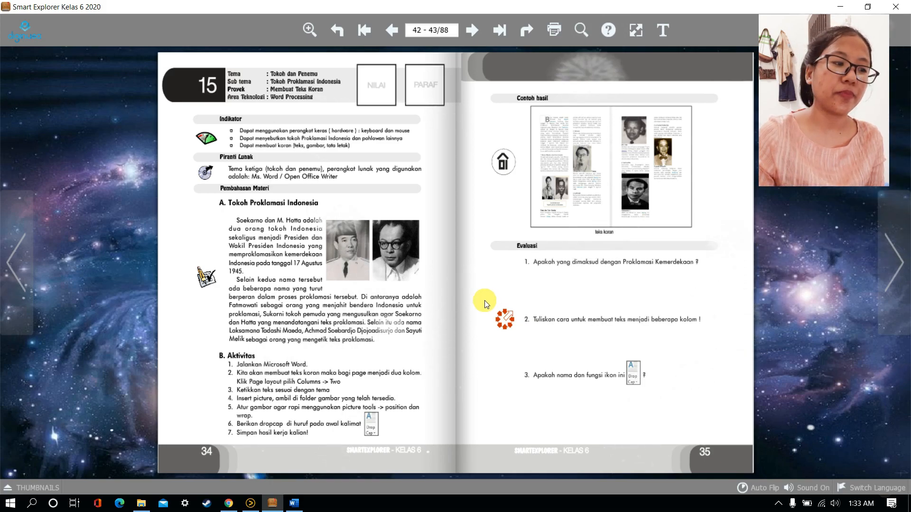
Switch from the e-book to Word by opening New Microsoft Word Document from the desktop, and close it to reach Teks Koran.docx
{"action": "left_click", "coordinate": [840, 6]}
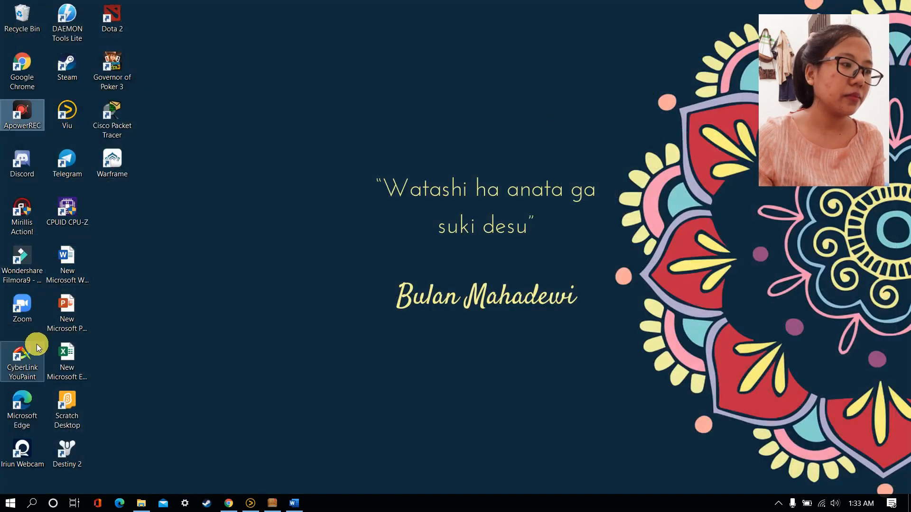
{"action": "double_click", "coordinate": [77, 272]}
{"action": "left_click", "coordinate": [494, 264]}
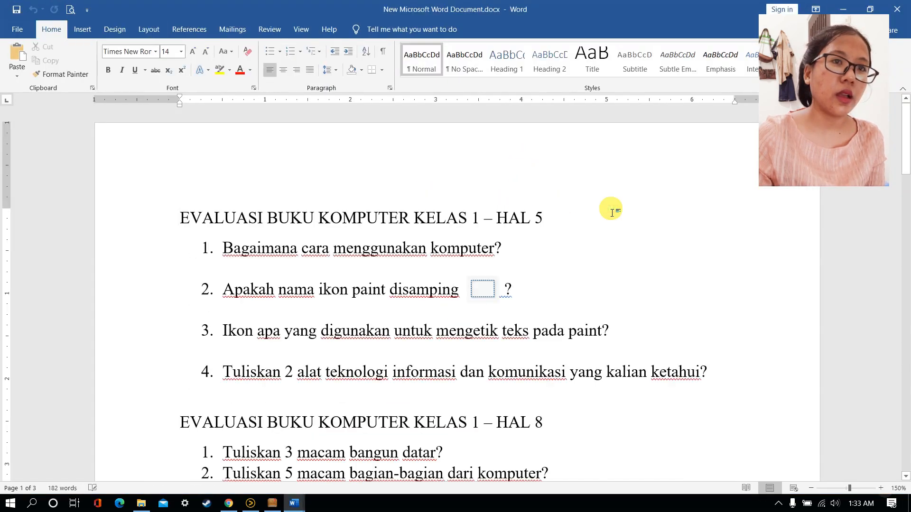
{"action": "left_click", "coordinate": [895, 7]}
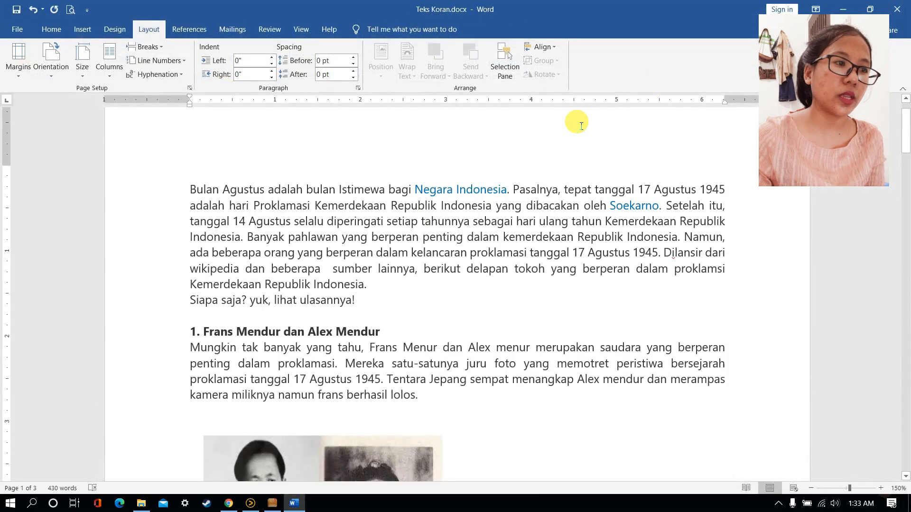
Review the text, photos and captions of Teks Koran.docx from the introduction through section 5, returning to the start
{"action": "scroll", "coordinate": [423, 264], "scroll_direction": "down", "scroll_amount": 2}
{"action": "scroll", "coordinate": [422, 262], "scroll_direction": "up", "scroll_amount": 3}
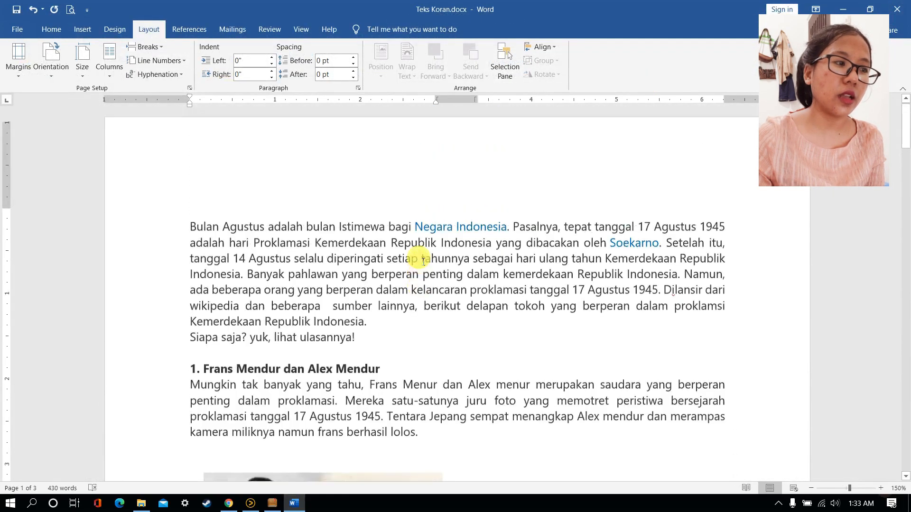
{"action": "scroll", "coordinate": [424, 262], "scroll_direction": "down", "scroll_amount": 1}
{"action": "scroll", "coordinate": [423, 262], "scroll_direction": "down", "scroll_amount": 6}
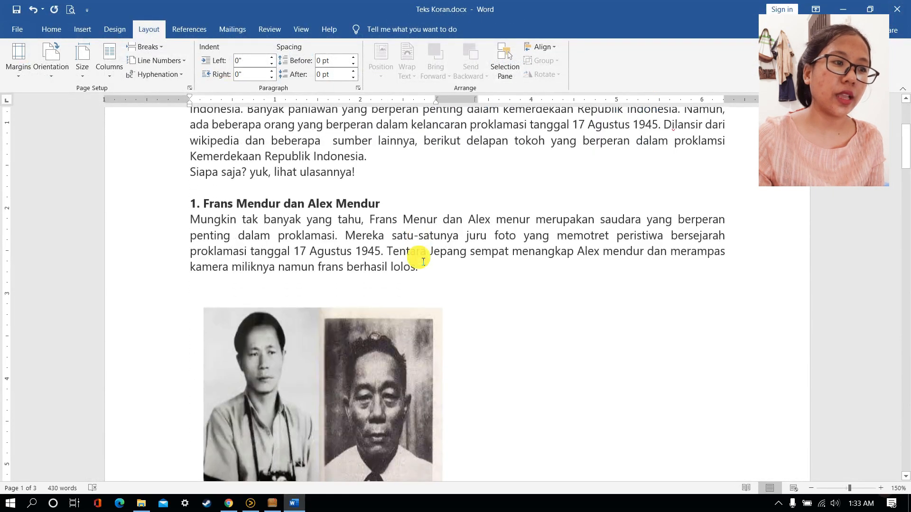
{"action": "scroll", "coordinate": [422, 260], "scroll_direction": "down", "scroll_amount": 2}
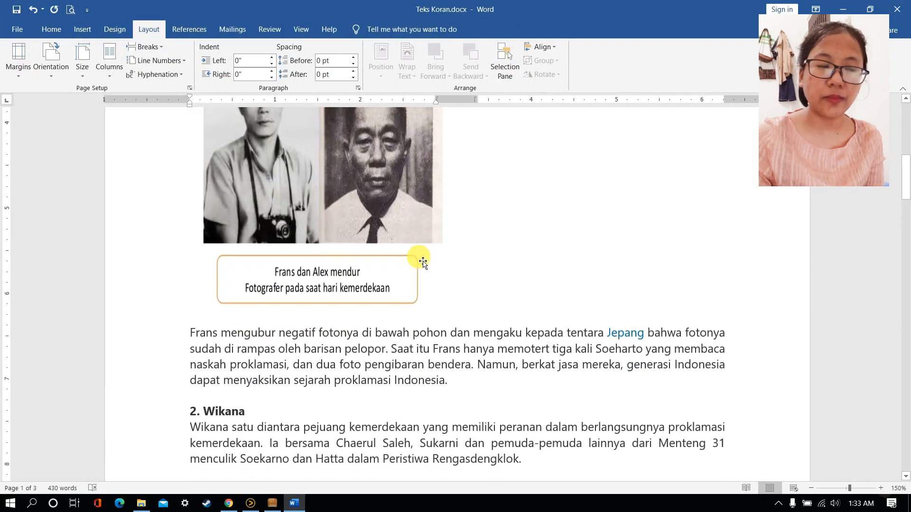
{"action": "scroll", "coordinate": [424, 260], "scroll_direction": "down", "scroll_amount": 10}
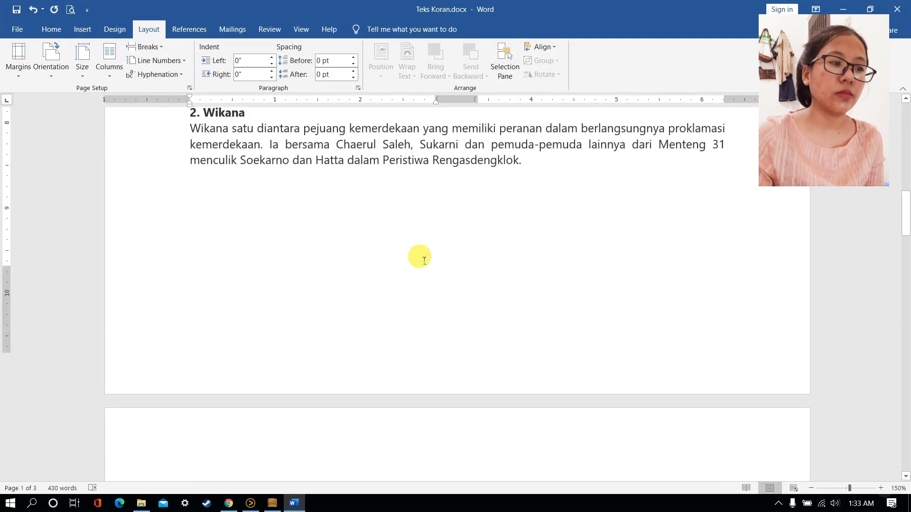
{"action": "scroll", "coordinate": [424, 260], "scroll_direction": "down", "scroll_amount": 17}
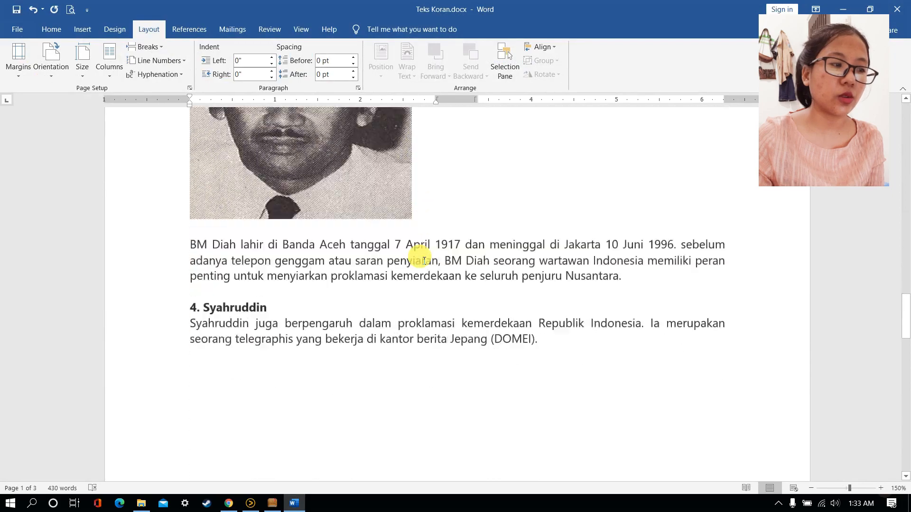
{"action": "scroll", "coordinate": [424, 260], "scroll_direction": "down", "scroll_amount": 16}
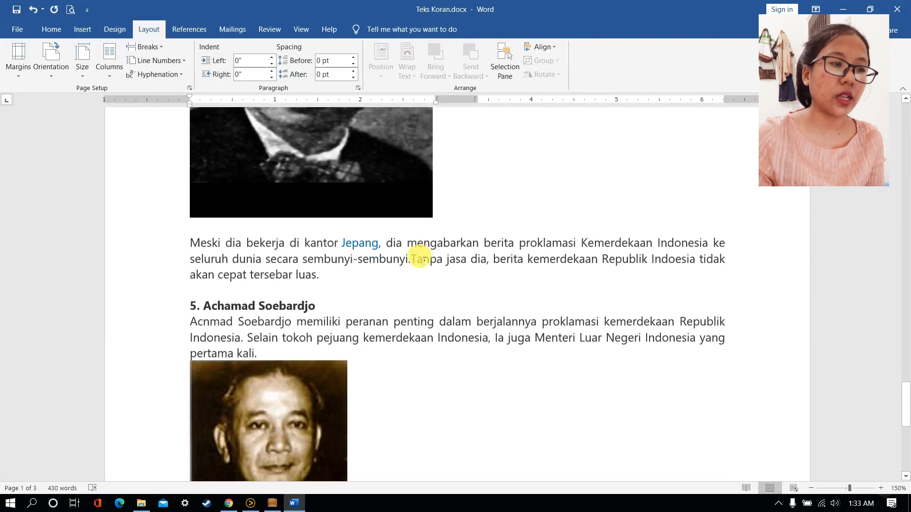
{"action": "scroll", "coordinate": [424, 260], "scroll_direction": "down", "scroll_amount": 3}
{"action": "scroll", "coordinate": [310, 239], "scroll_direction": "up", "scroll_amount": 3}
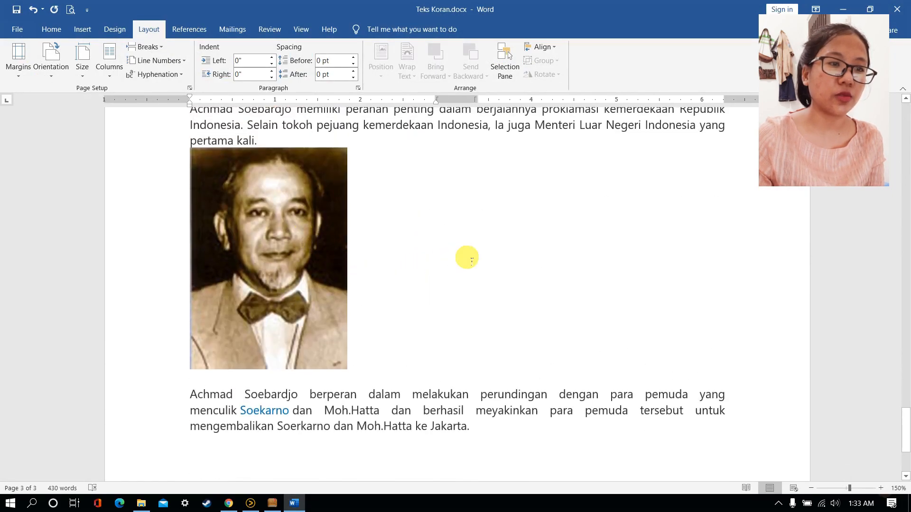
{"action": "scroll", "coordinate": [471, 260], "scroll_direction": "up", "scroll_amount": 20}
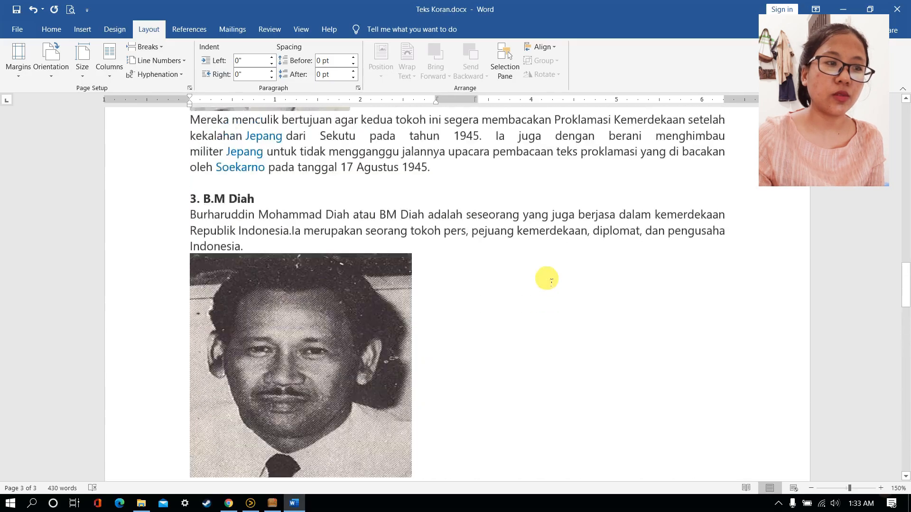
{"action": "scroll", "coordinate": [550, 281], "scroll_direction": "up", "scroll_amount": 20}
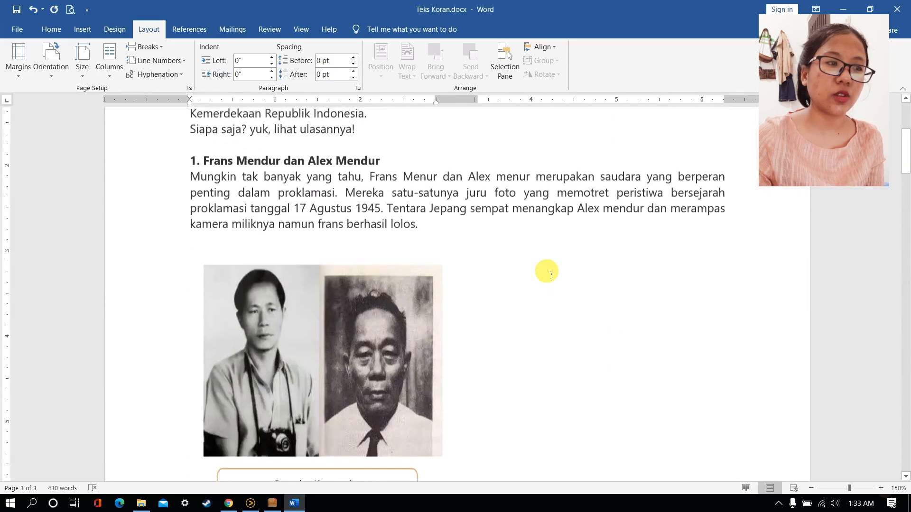
{"action": "scroll", "coordinate": [548, 275], "scroll_direction": "up", "scroll_amount": 5}
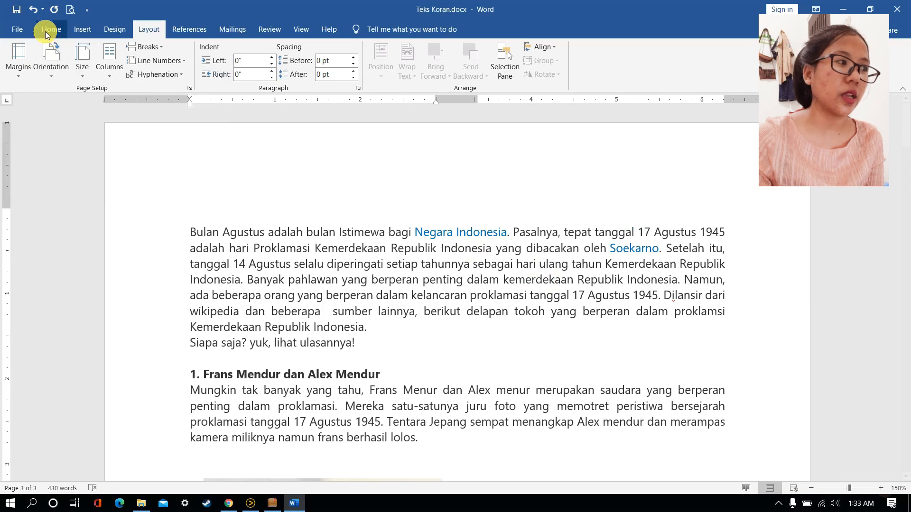
Create a new blank document
{"action": "left_click", "coordinate": [26, 29]}
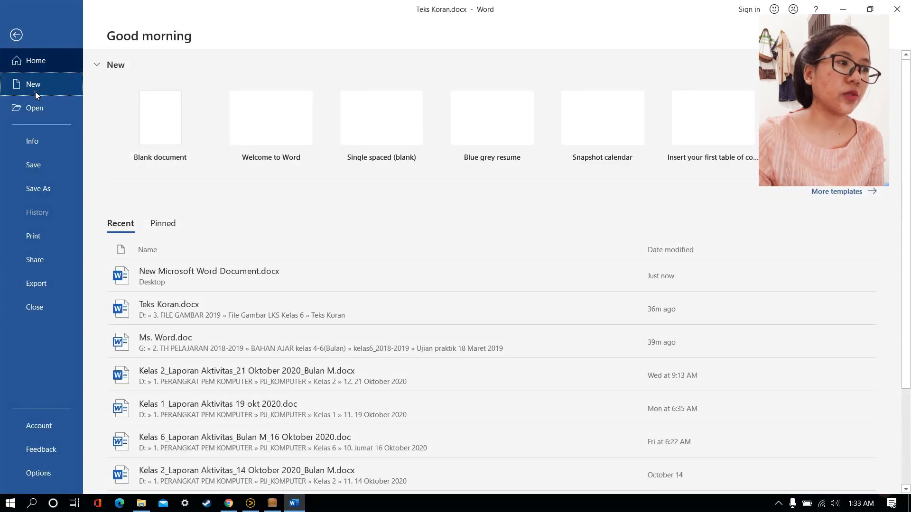
{"action": "left_click", "coordinate": [35, 91]}
{"action": "left_click", "coordinate": [127, 116]}
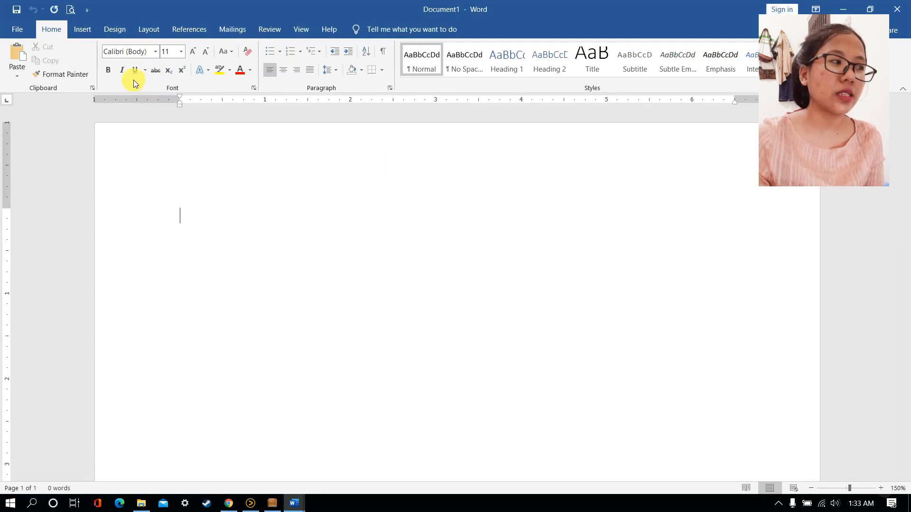
Set the new document's paper size to A4 (8.27" x 11.69")
{"action": "left_click", "coordinate": [156, 31]}
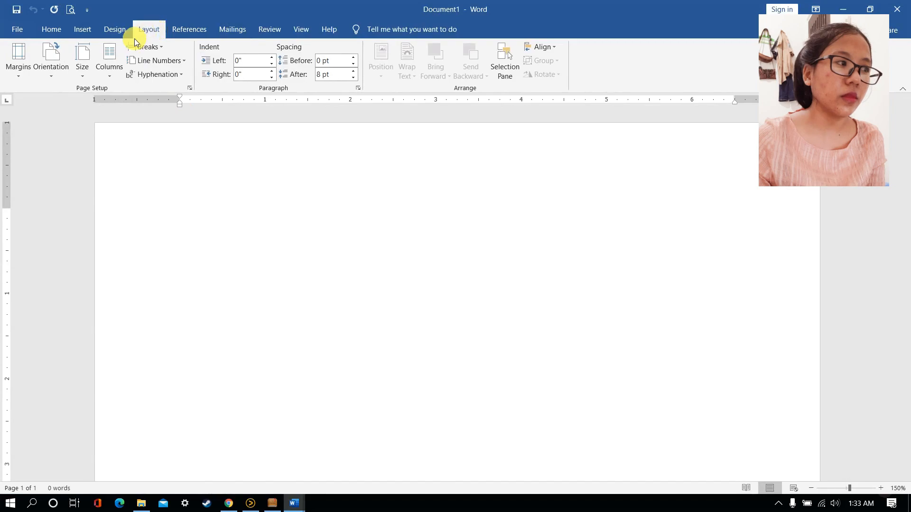
{"action": "left_click", "coordinate": [80, 77]}
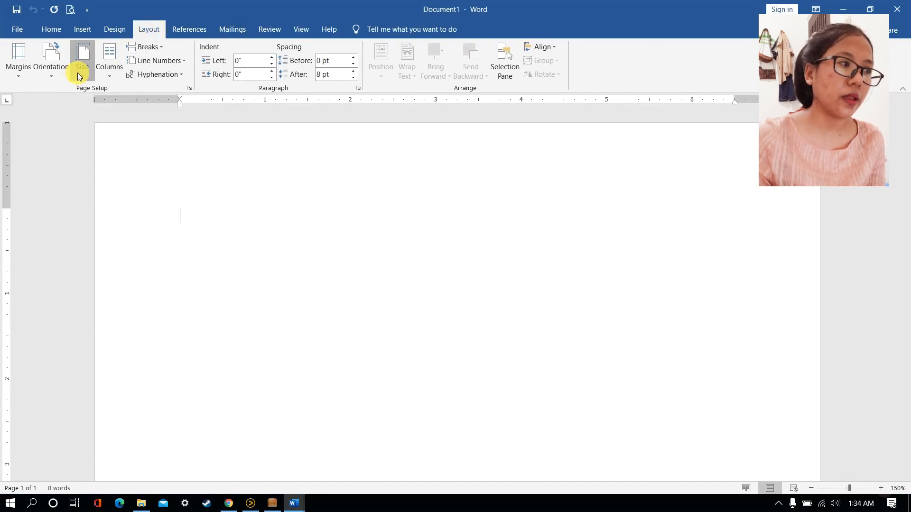
{"action": "left_click", "coordinate": [77, 72]}
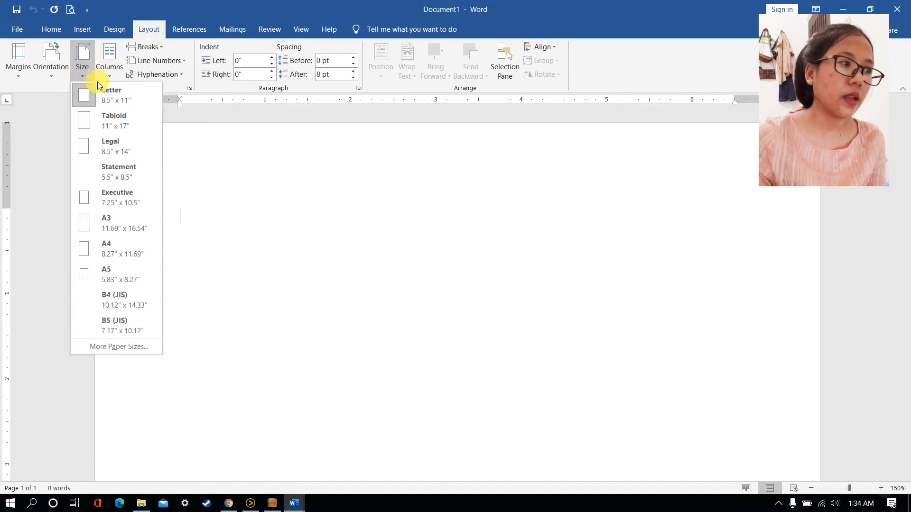
{"action": "left_click", "coordinate": [117, 249]}
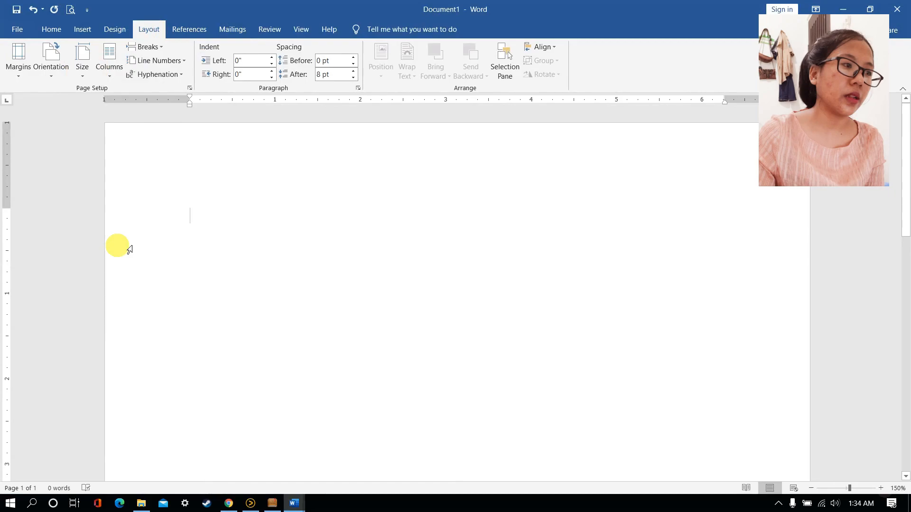
Check the blank document's margin preset and page orientation
{"action": "left_click", "coordinate": [28, 74]}
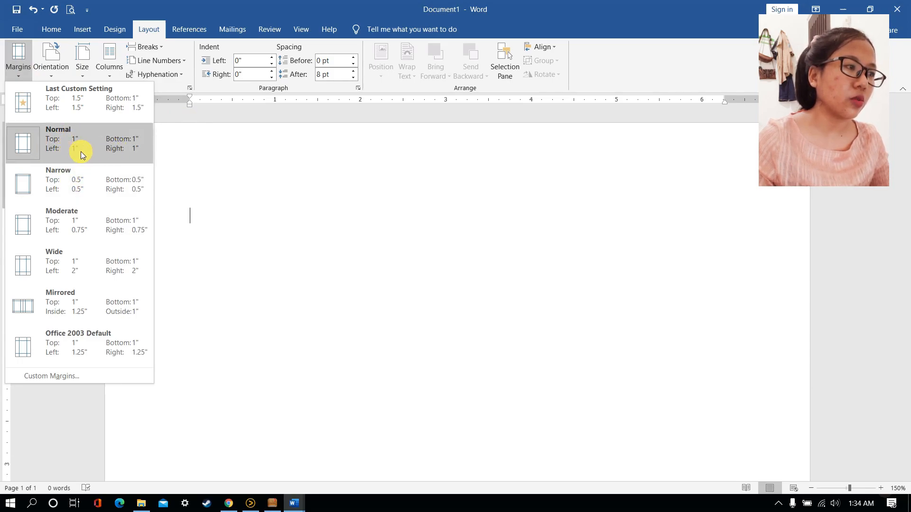
{"action": "left_click", "coordinate": [122, 137]}
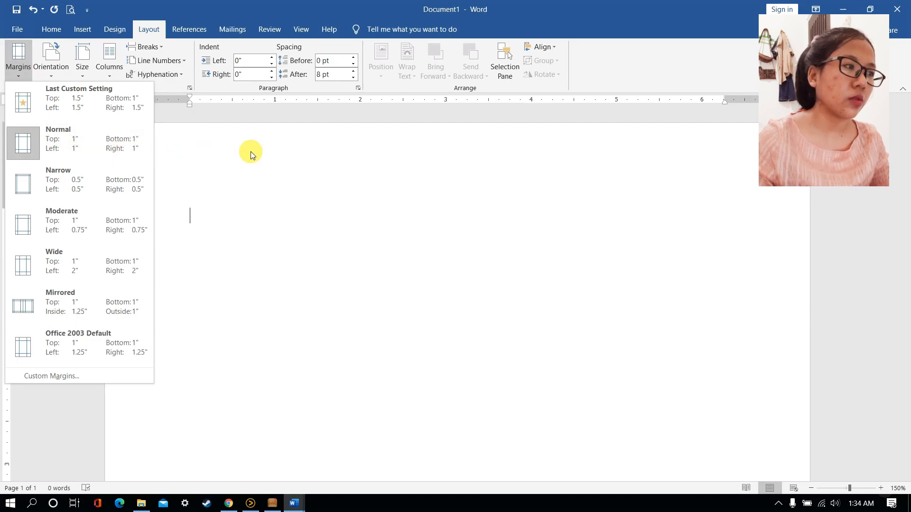
{"action": "left_click", "coordinate": [55, 77]}
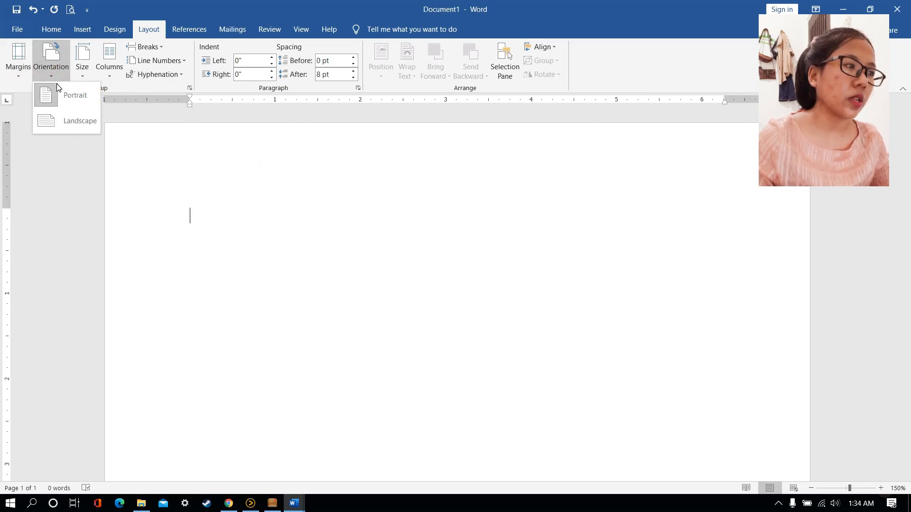
{"action": "left_click", "coordinate": [305, 159]}
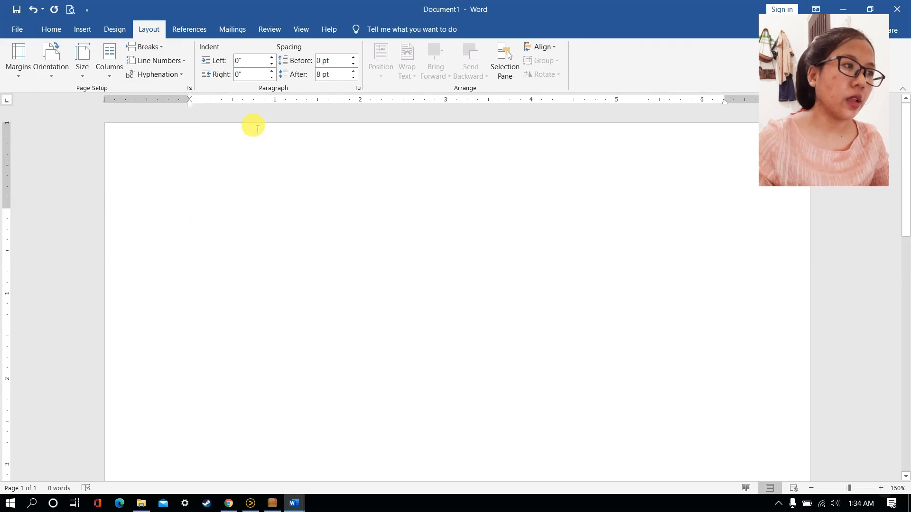
Format the whole blank document as Times New Roman, size 12, with justified alignment
{"action": "left_click", "coordinate": [49, 30]}
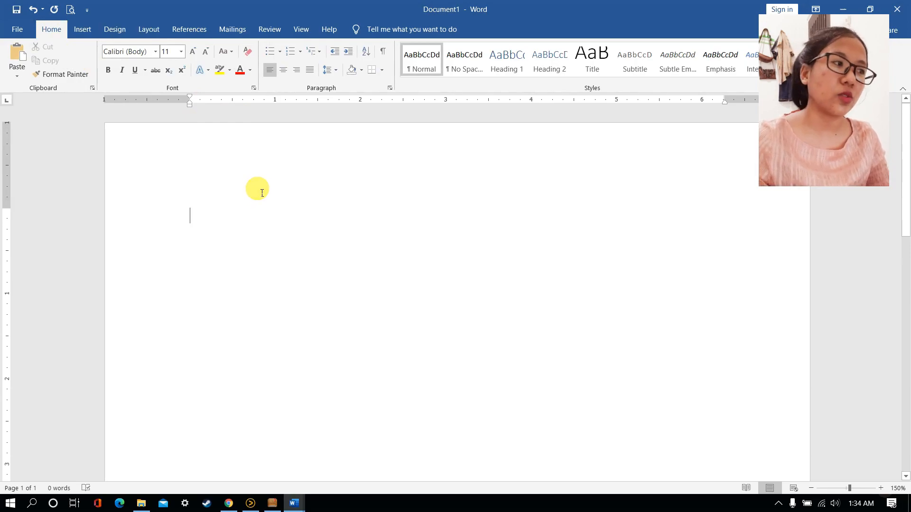
{"action": "left_click", "coordinate": [223, 220]}
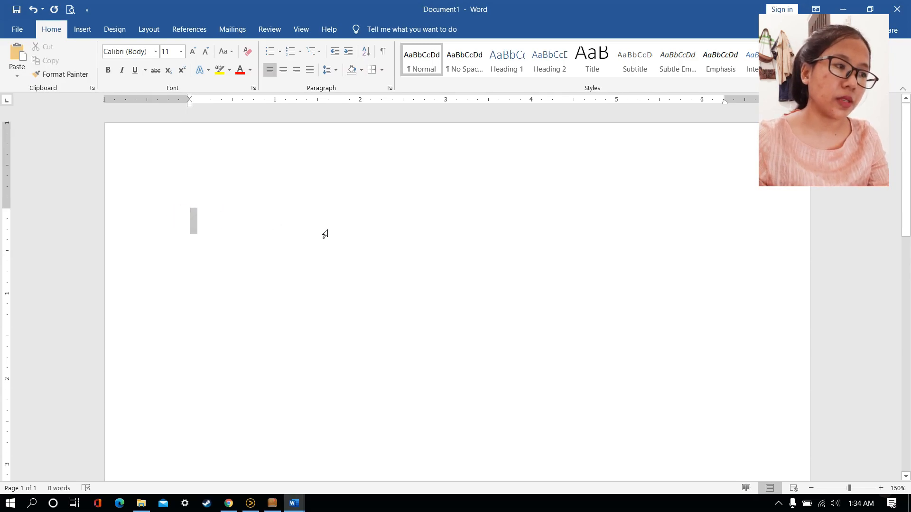
{"action": "left_click_drag", "start_coordinate": [325, 234], "coordinate": [319, 235]}
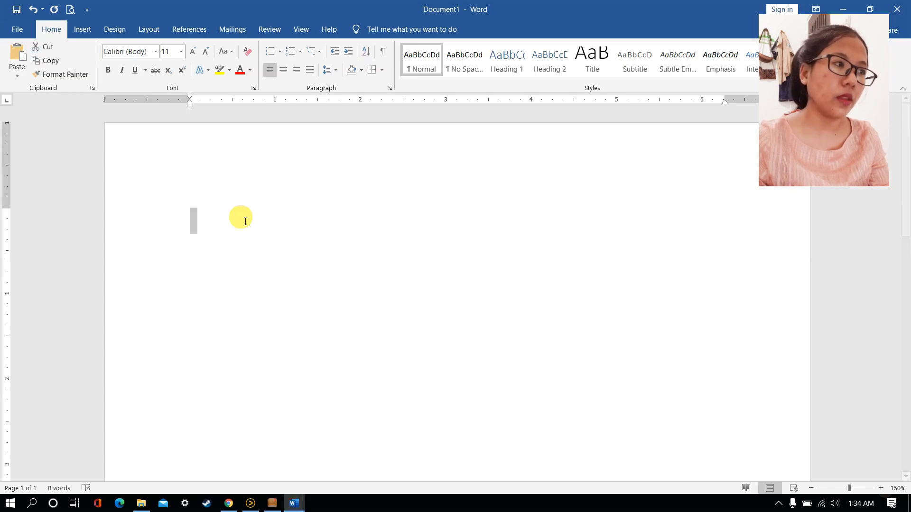
{"action": "left_click", "coordinate": [155, 51]}
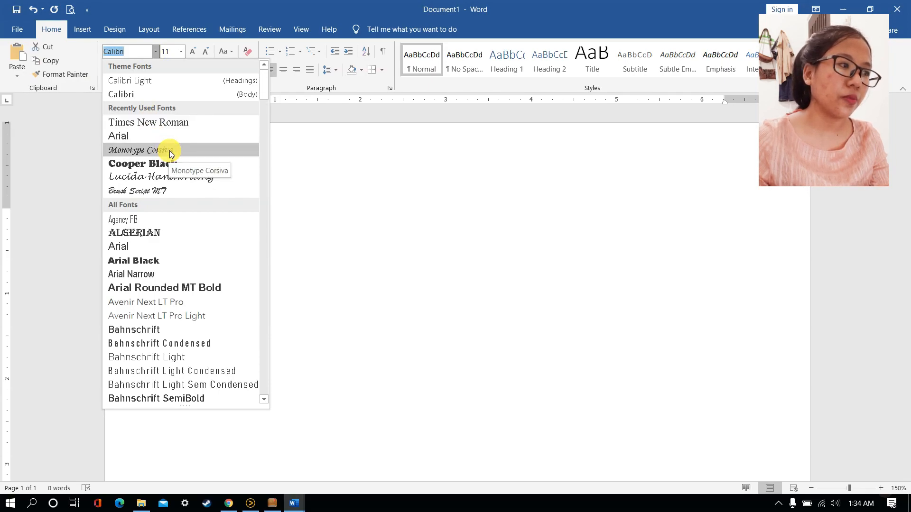
{"action": "left_click", "coordinate": [165, 122]}
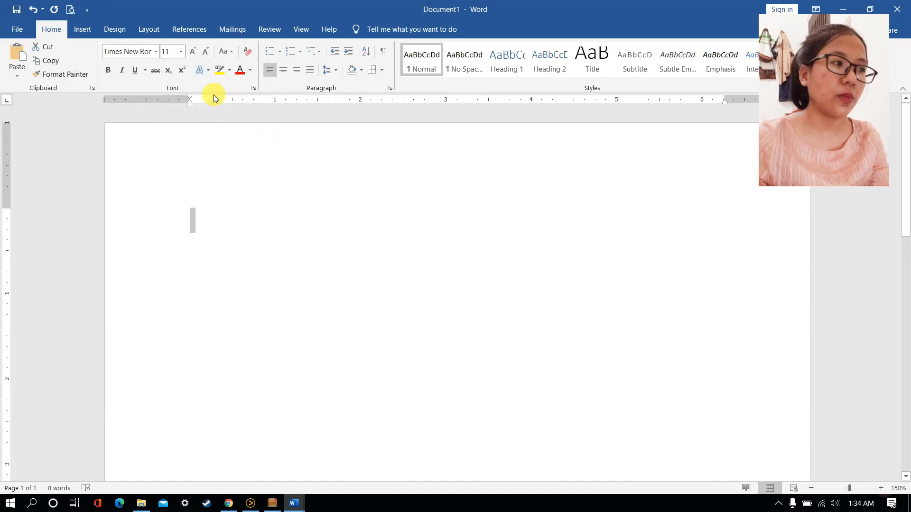
{"action": "left_click", "coordinate": [181, 52]}
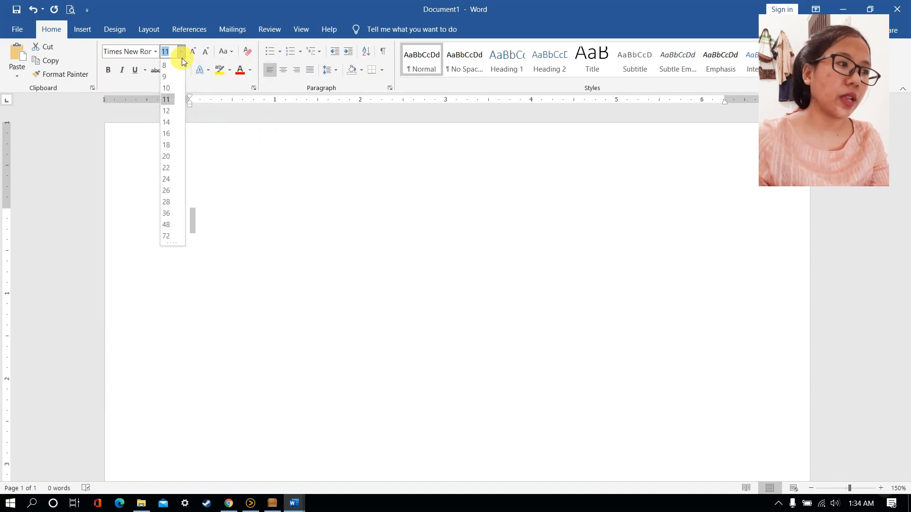
{"action": "left_click", "coordinate": [172, 112]}
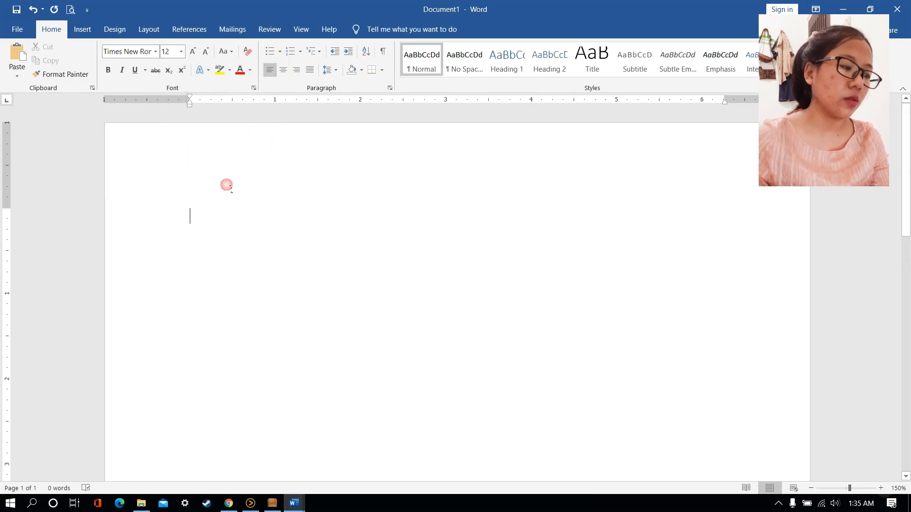
{"action": "key", "text": "ctrl+a"}
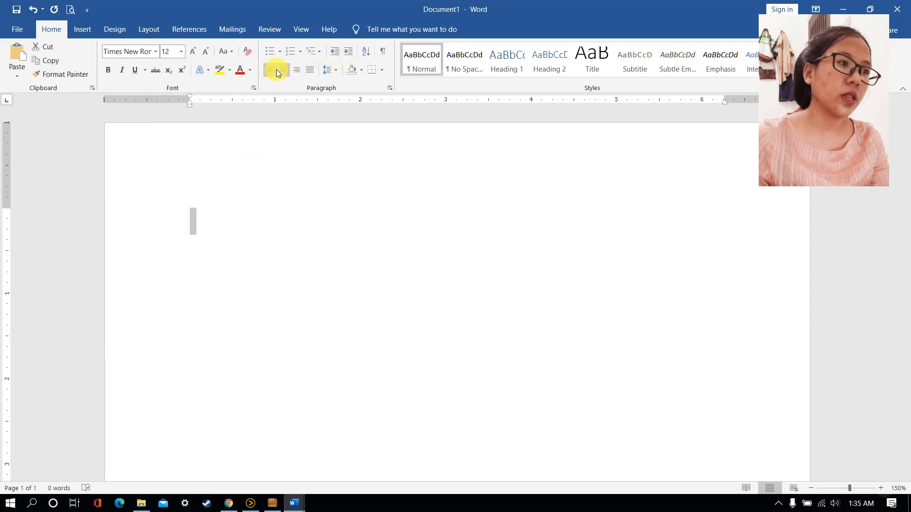
{"action": "left_click", "coordinate": [311, 73]}
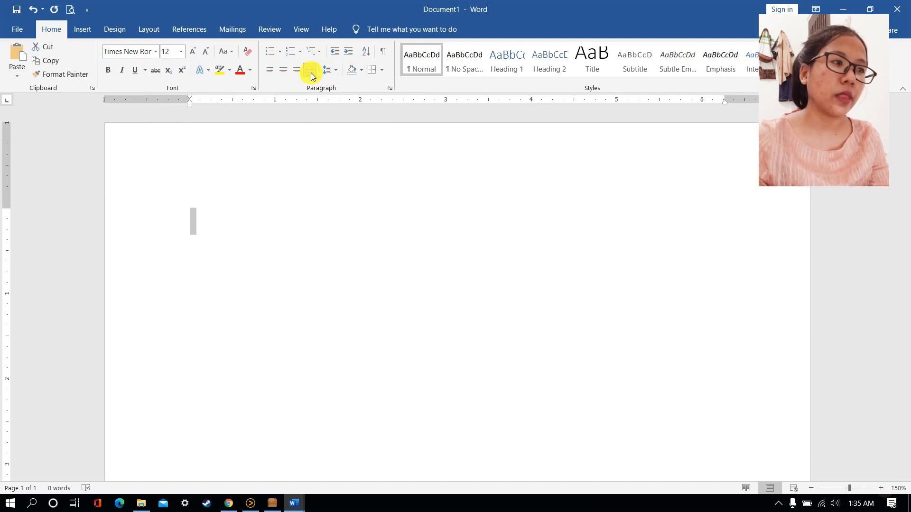
Set the blank document's line spacing to 1.15
{"action": "left_click", "coordinate": [341, 72]}
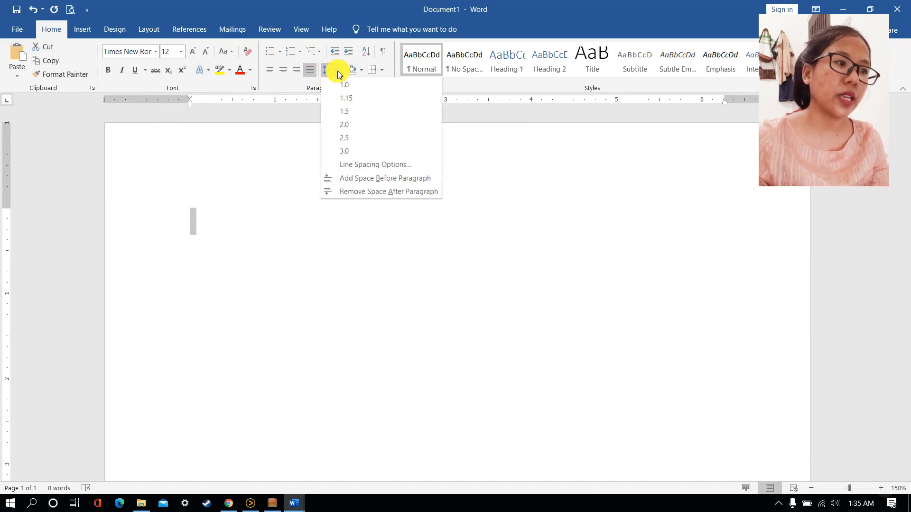
{"action": "left_click", "coordinate": [332, 97]}
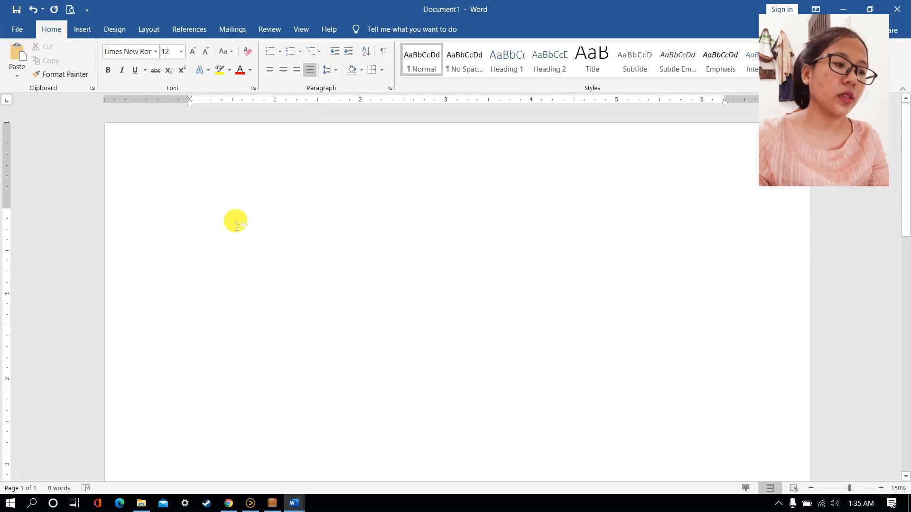
Switch to Teks Koran.docx and copy the text from the opening paragraph through the end of section 1's paragraph
{"action": "left_click", "coordinate": [307, 506]}
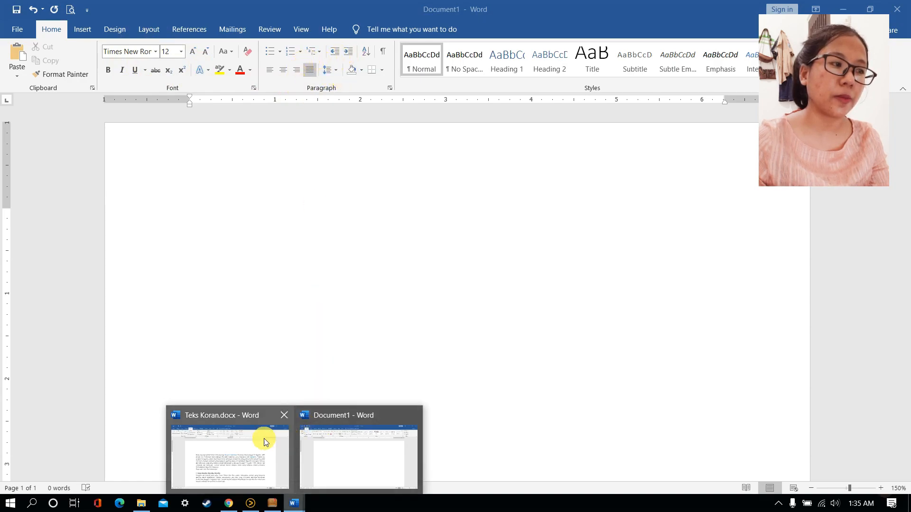
{"action": "left_click", "coordinate": [251, 439]}
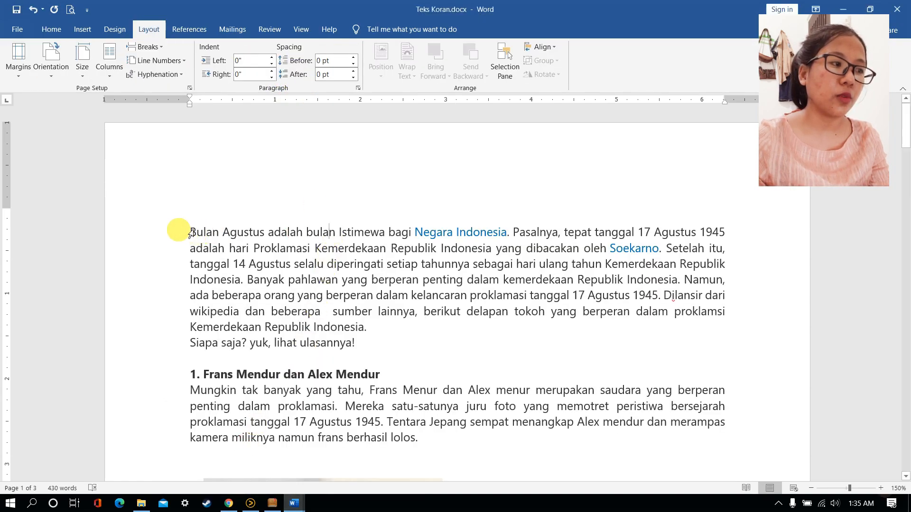
{"action": "left_click_drag", "start_coordinate": [190, 233], "coordinate": [431, 348]}
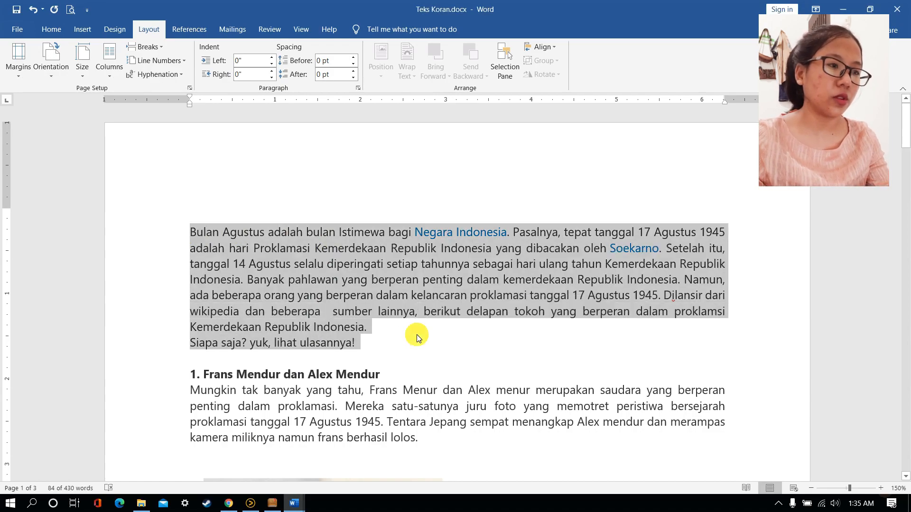
{"action": "left_click", "coordinate": [415, 335]}
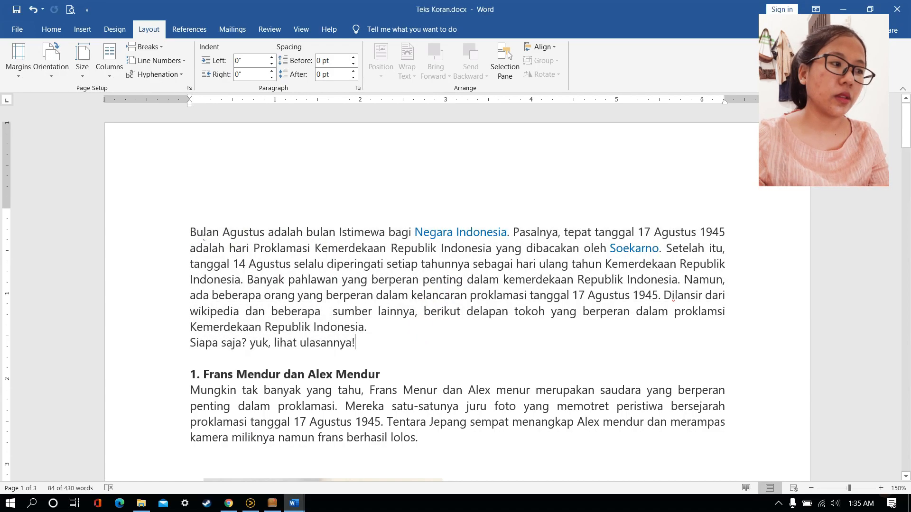
{"action": "left_click_drag", "start_coordinate": [196, 234], "coordinate": [431, 438]}
{"action": "key", "text": "ctrl+c"}
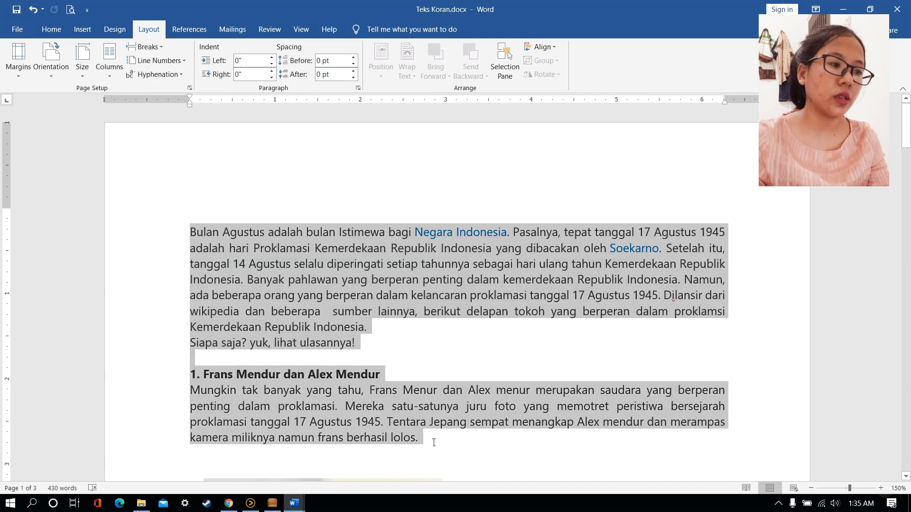
{"action": "scroll", "coordinate": [427, 427], "scroll_direction": "down", "scroll_amount": 3}
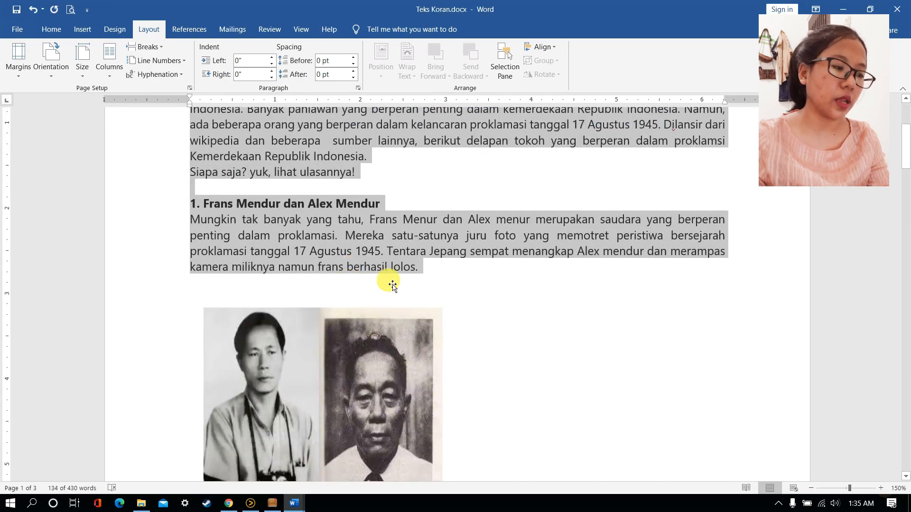
Paste the copied text into the blank Document1
{"action": "left_click", "coordinate": [294, 503]}
{"action": "left_click", "coordinate": [352, 455]}
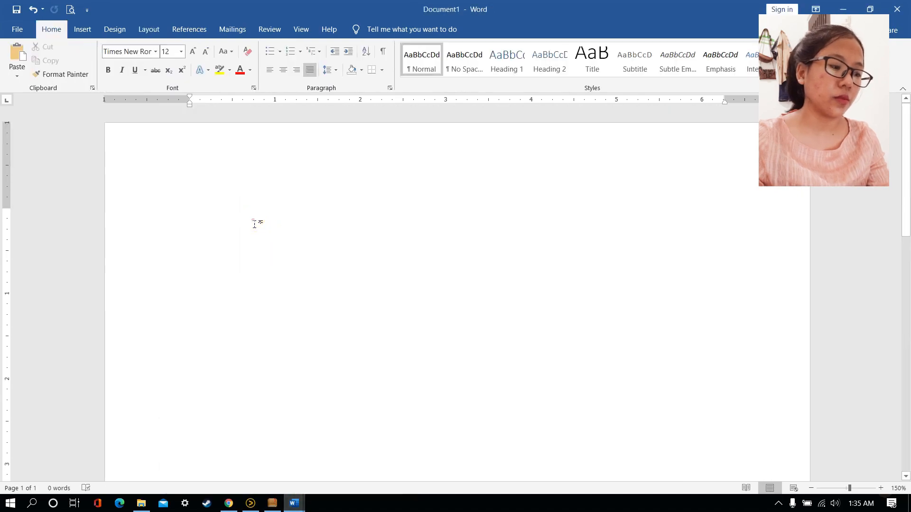
{"action": "key", "text": "ctrl+v"}
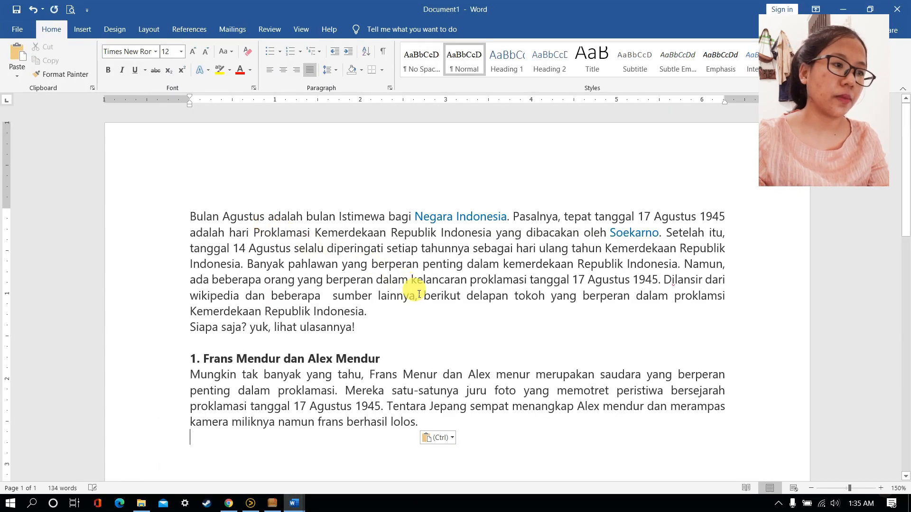
Place the cursor on an empty line below section 1's paragraph and start inserting a picture from file
{"action": "scroll", "coordinate": [232, 272], "scroll_direction": "down", "scroll_amount": 3}
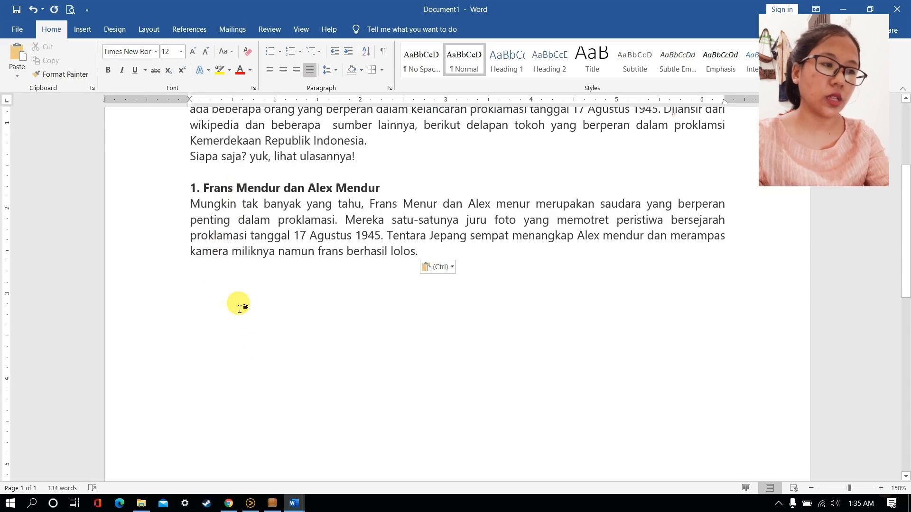
{"action": "key", "text": "Escape"}
{"action": "left_click", "coordinate": [82, 29]}
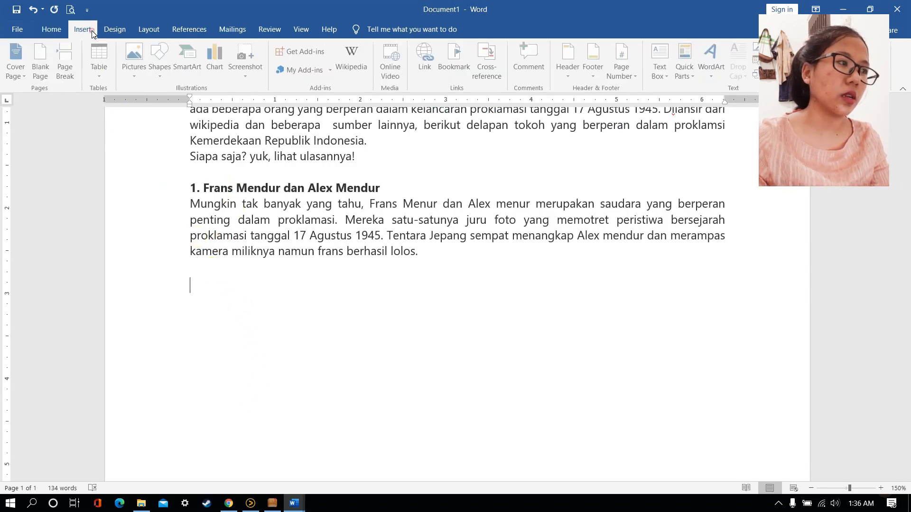
{"action": "left_click", "coordinate": [135, 57]}
{"action": "left_click", "coordinate": [152, 106]}
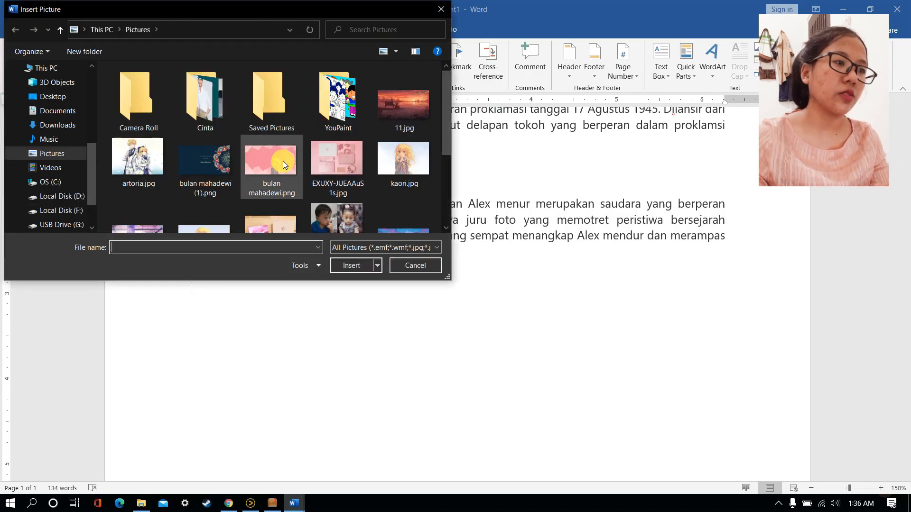
{"action": "scroll", "coordinate": [362, 181], "scroll_direction": "down", "scroll_amount": 2}
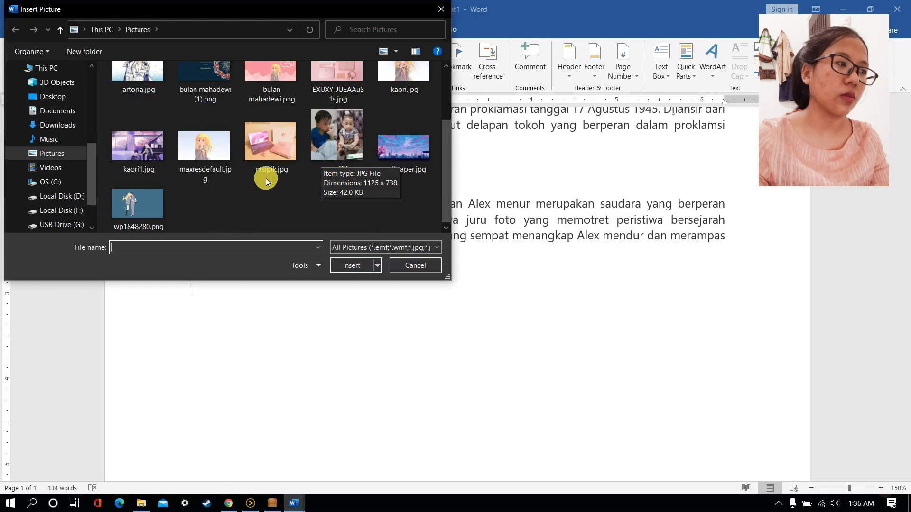
{"action": "scroll", "coordinate": [93, 198], "scroll_direction": "down", "scroll_amount": 2}
{"action": "left_click", "coordinate": [71, 138]}
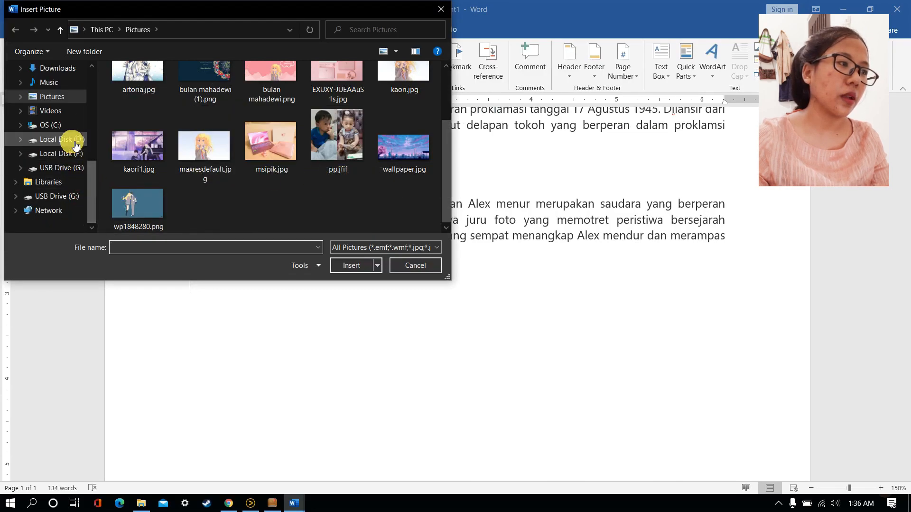
{"action": "left_click", "coordinate": [75, 158]}
{"action": "left_click", "coordinate": [64, 168]}
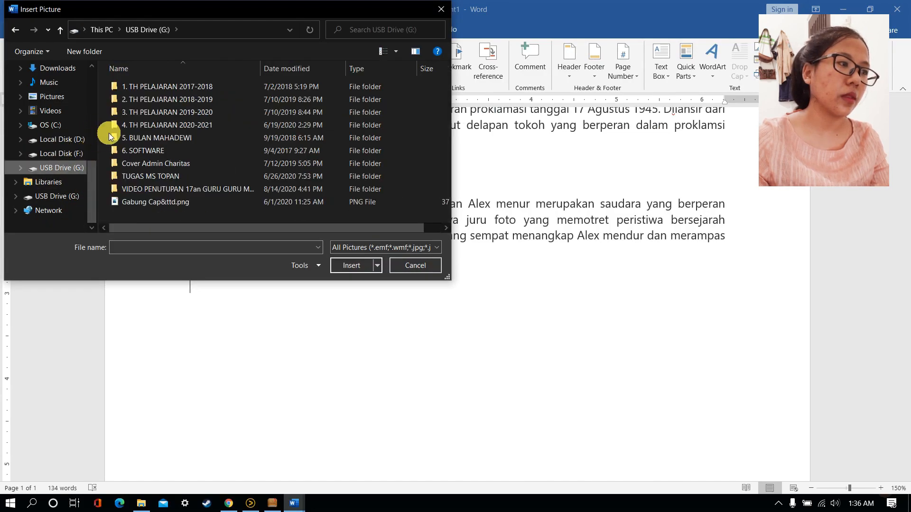
{"action": "double_click", "coordinate": [205, 118]}
{"action": "scroll", "coordinate": [204, 116], "scroll_direction": "down", "scroll_amount": 1}
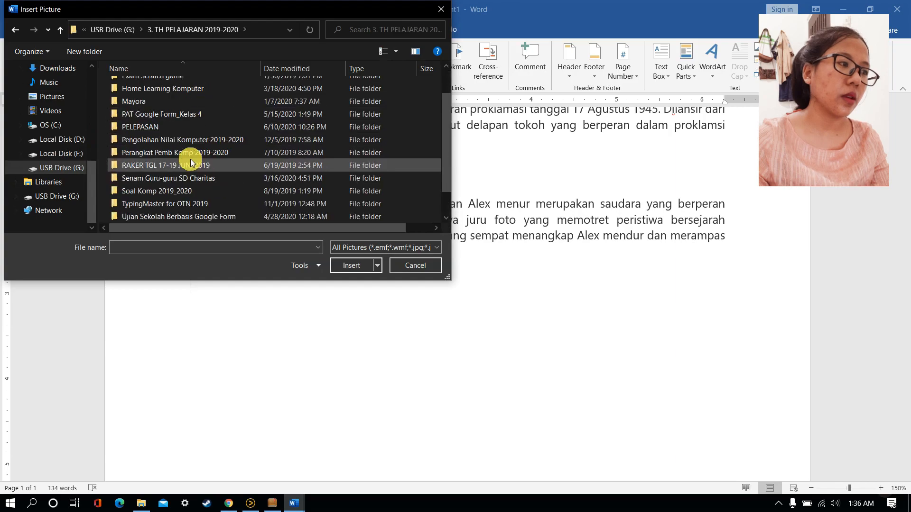
{"action": "left_click", "coordinate": [76, 153]}
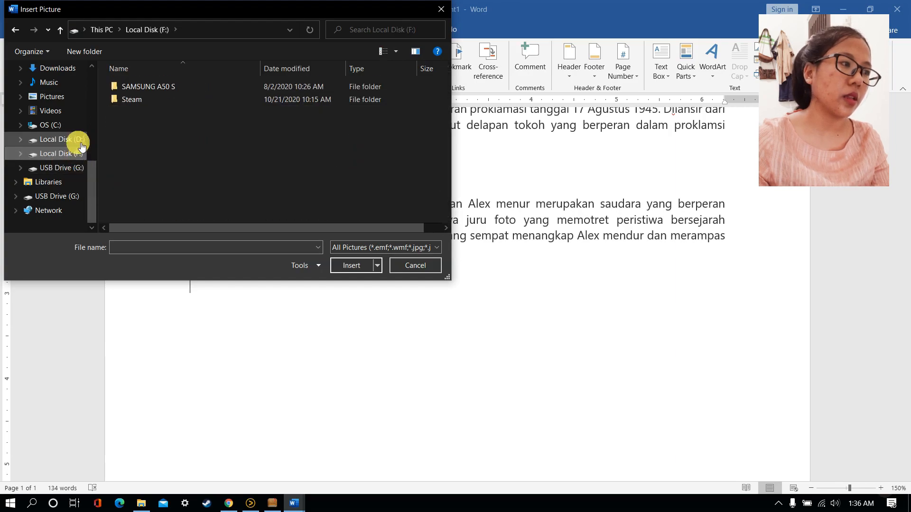
Insert frans dan alex.jpg from Local Disk (D:), folder 3. FILE GAMBAR 2019 > File Gambar LKS Kelas 6 > Teks Koran
{"action": "left_click", "coordinate": [72, 139]}
{"action": "double_click", "coordinate": [176, 124]}
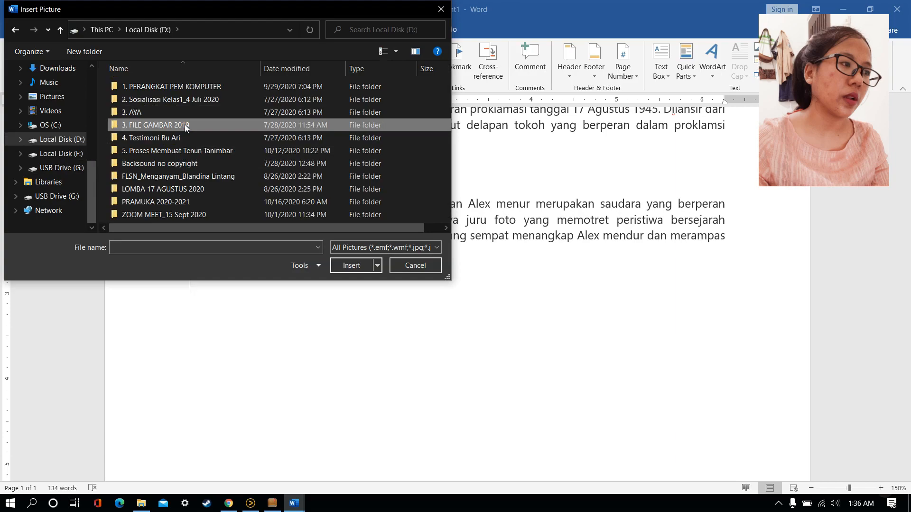
{"action": "scroll", "coordinate": [354, 136], "scroll_direction": "down", "scroll_amount": 2}
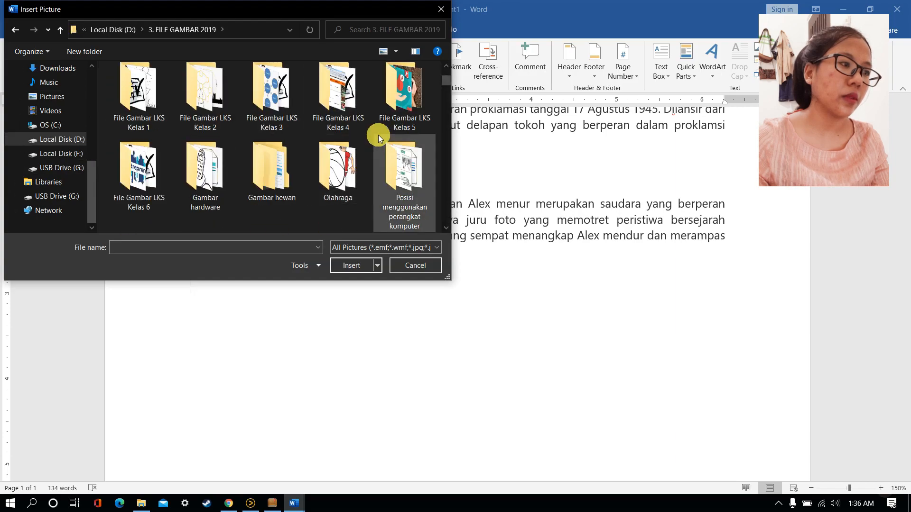
{"action": "double_click", "coordinate": [138, 176]}
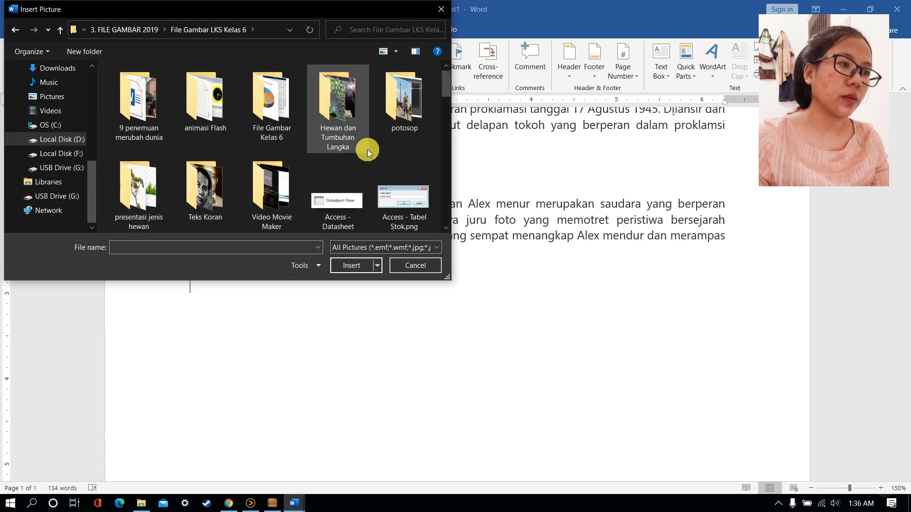
{"action": "double_click", "coordinate": [209, 180]}
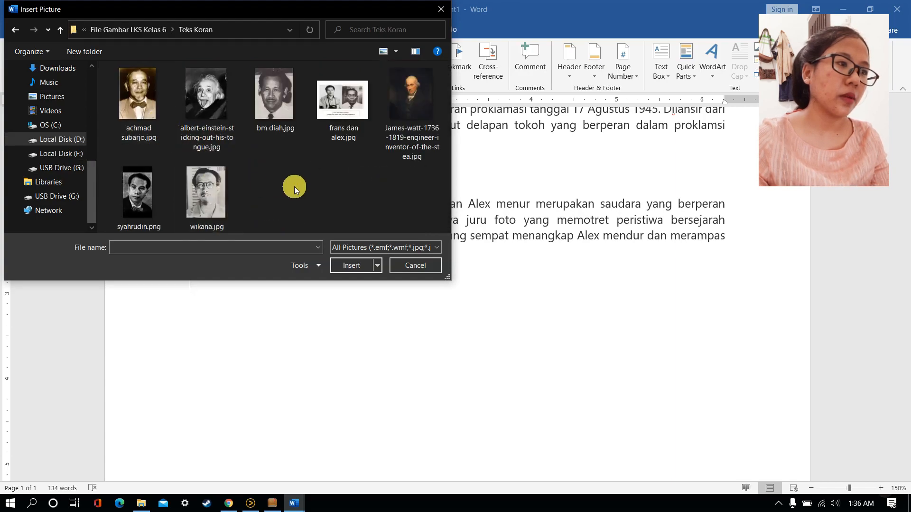
{"action": "left_click", "coordinate": [326, 116]}
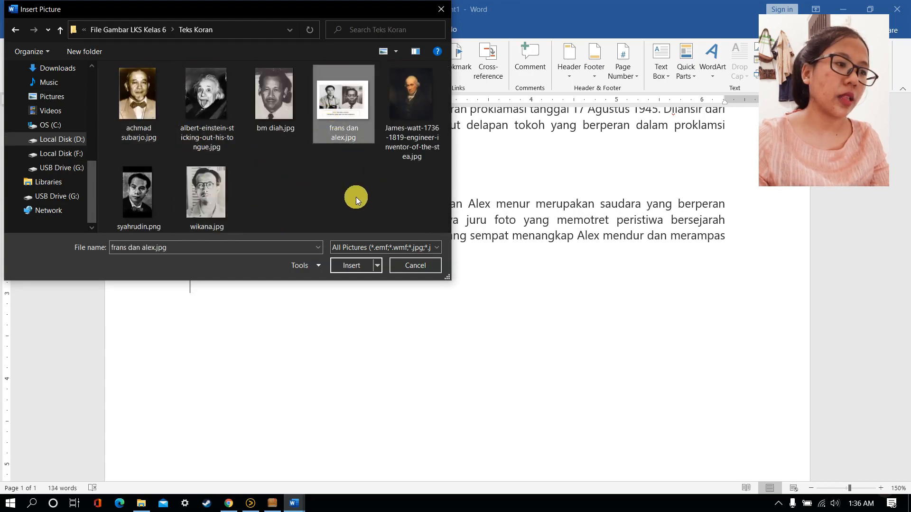
{"action": "left_click", "coordinate": [344, 266]}
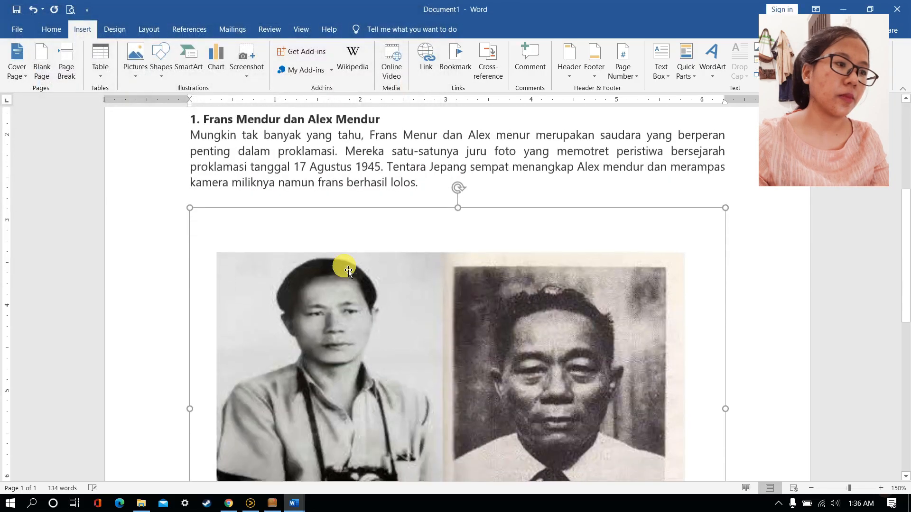
Select the inserted picture and crop the blank margins off its top and right sides
{"action": "scroll", "coordinate": [348, 270], "scroll_direction": "down", "scroll_amount": 2}
{"action": "scroll", "coordinate": [477, 272], "scroll_direction": "down", "scroll_amount": 4}
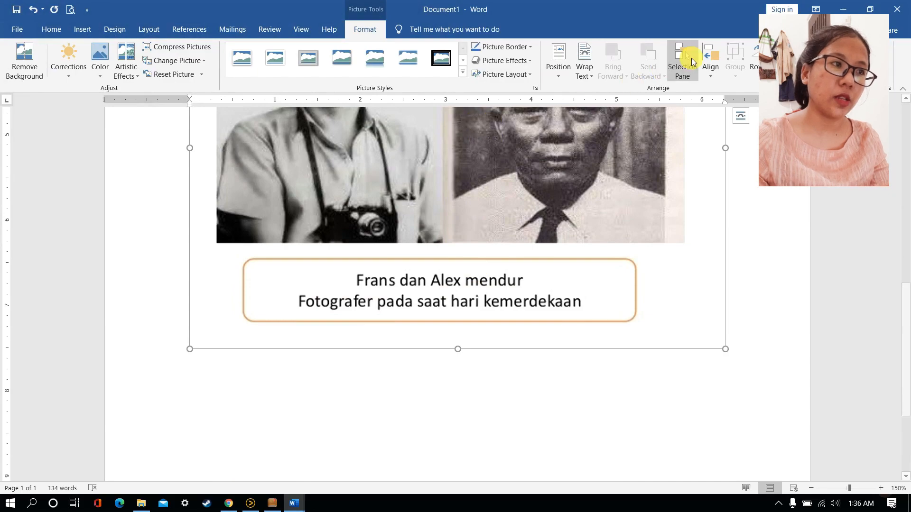
{"action": "scroll", "coordinate": [433, 212], "scroll_direction": "up", "scroll_amount": 3}
{"action": "scroll", "coordinate": [435, 228], "scroll_direction": "up", "scroll_amount": 1}
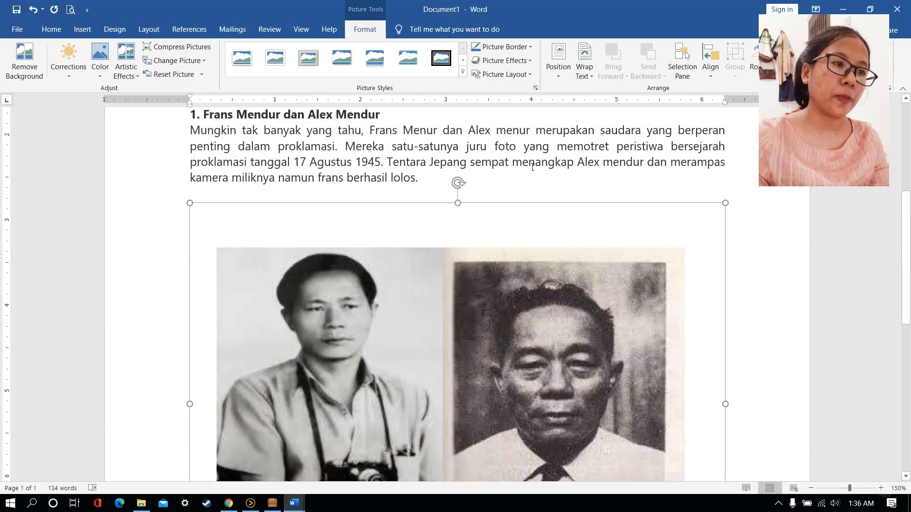
{"action": "left_click", "coordinate": [524, 163]}
{"action": "scroll", "coordinate": [451, 271], "scroll_direction": "down", "scroll_amount": 1}
{"action": "left_click", "coordinate": [448, 271]}
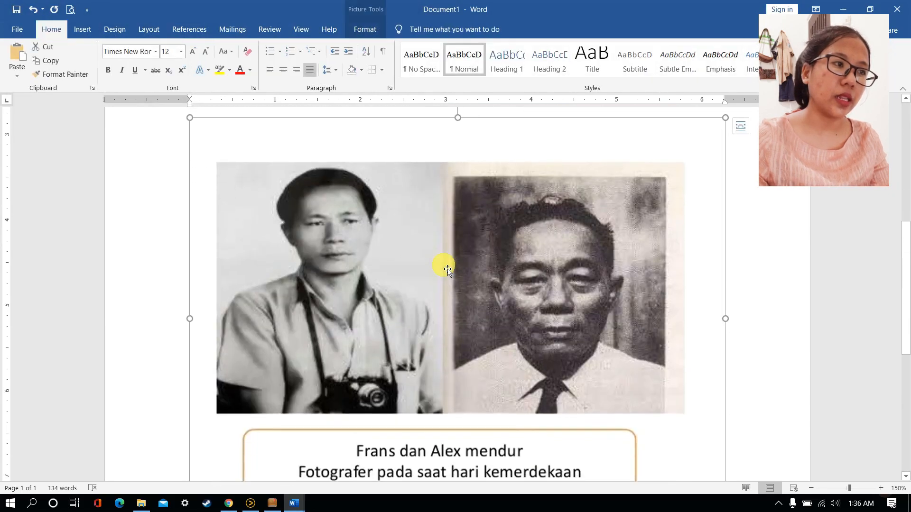
{"action": "left_click", "coordinate": [365, 30]}
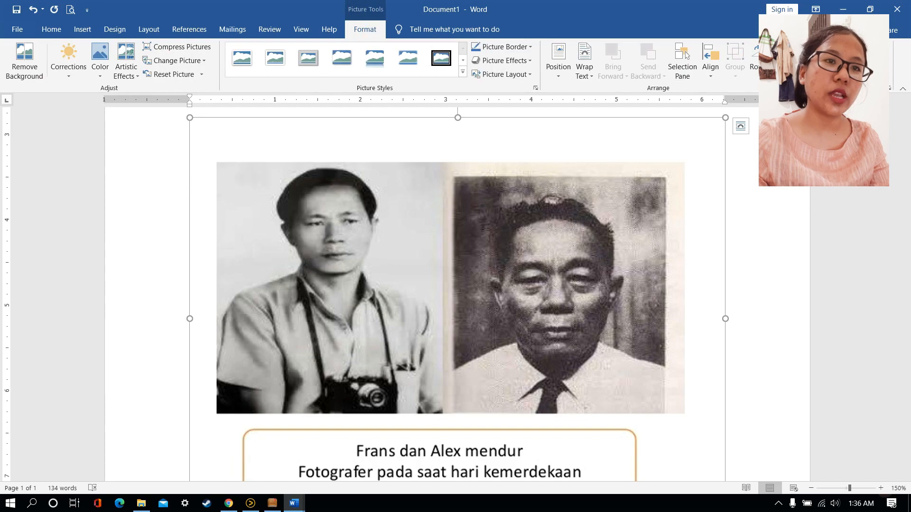
{"action": "left_click", "coordinate": [789, 53]}
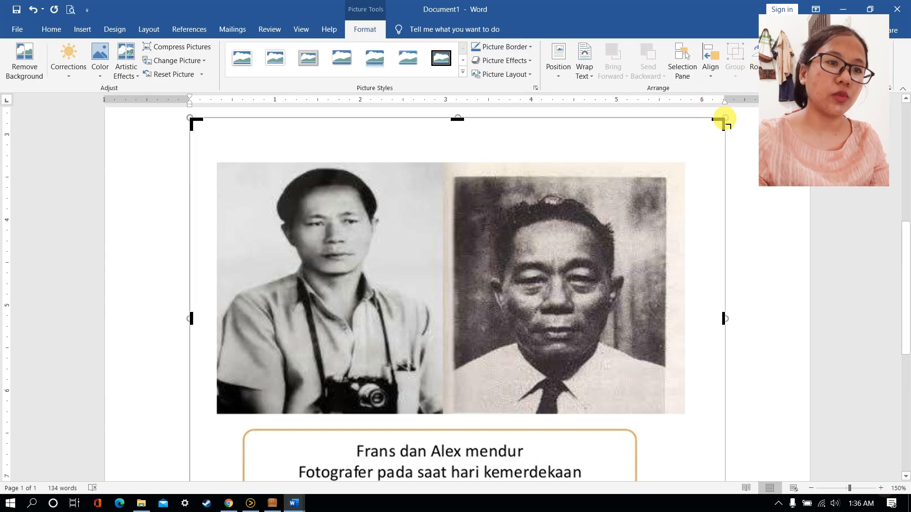
{"action": "left_click_drag", "start_coordinate": [717, 138], "coordinate": [690, 167]}
Crop the blank margins off the picture's left and bottom sides and apply the crop
{"action": "scroll", "coordinate": [416, 308], "scroll_direction": "down", "scroll_amount": 3}
{"action": "scroll", "coordinate": [416, 308], "scroll_direction": "down", "scroll_amount": 3}
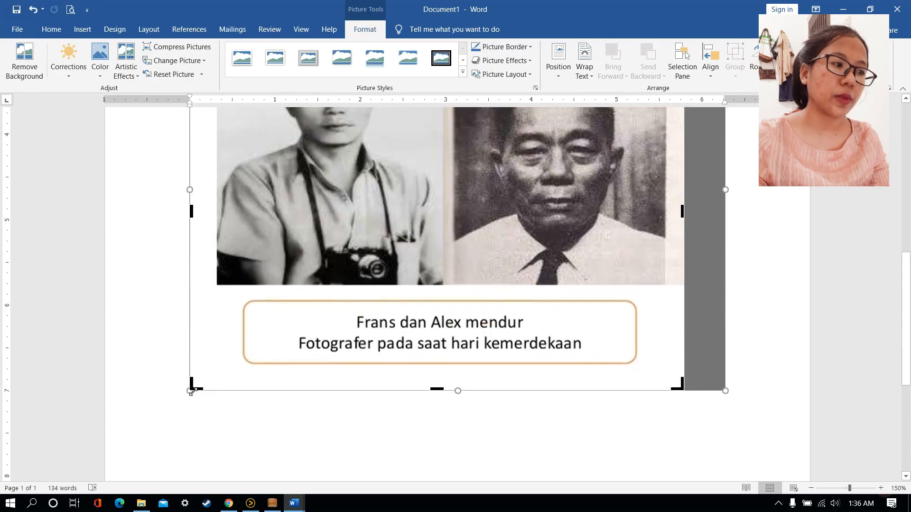
{"action": "left_click_drag", "start_coordinate": [191, 389], "coordinate": [213, 368]}
{"action": "key", "text": "ctrl+z"}
{"action": "left_click", "coordinate": [746, 286]}
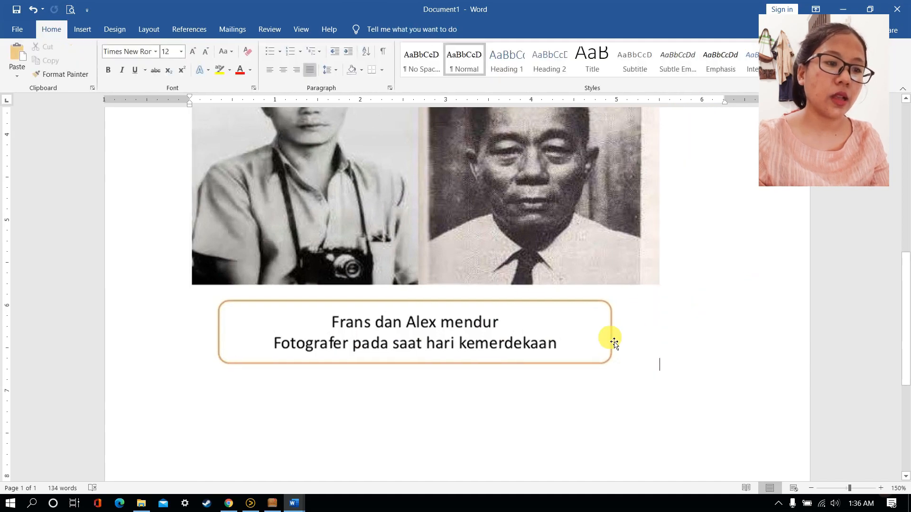
Scale the cropped picture down proportionally to about 2.5 inches wide, then deselect it
{"action": "left_click", "coordinate": [617, 349]}
{"action": "left_click_drag", "start_coordinate": [660, 372], "coordinate": [382, 230]}
{"action": "scroll", "coordinate": [426, 286], "scroll_direction": "up", "scroll_amount": 3}
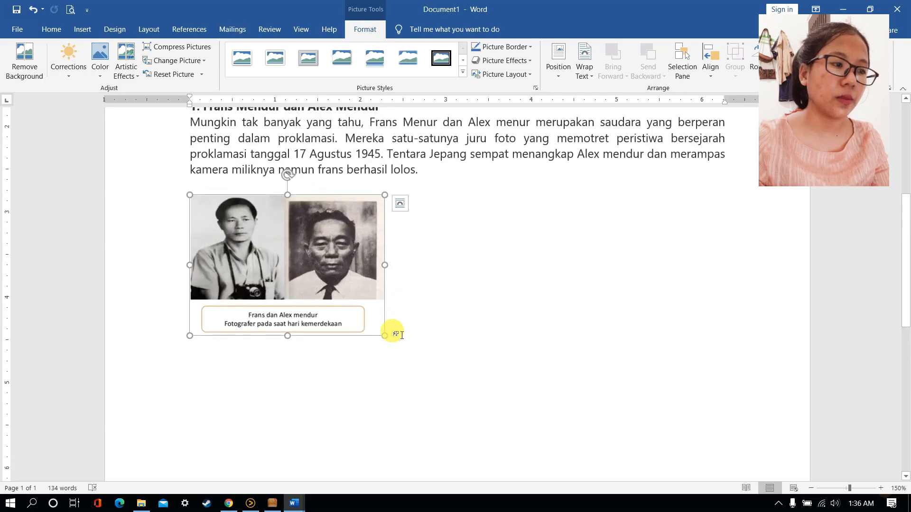
{"action": "left_click_drag", "start_coordinate": [388, 340], "coordinate": [405, 351]}
{"action": "left_click", "coordinate": [474, 310]}
{"action": "left_click", "coordinate": [445, 329]}
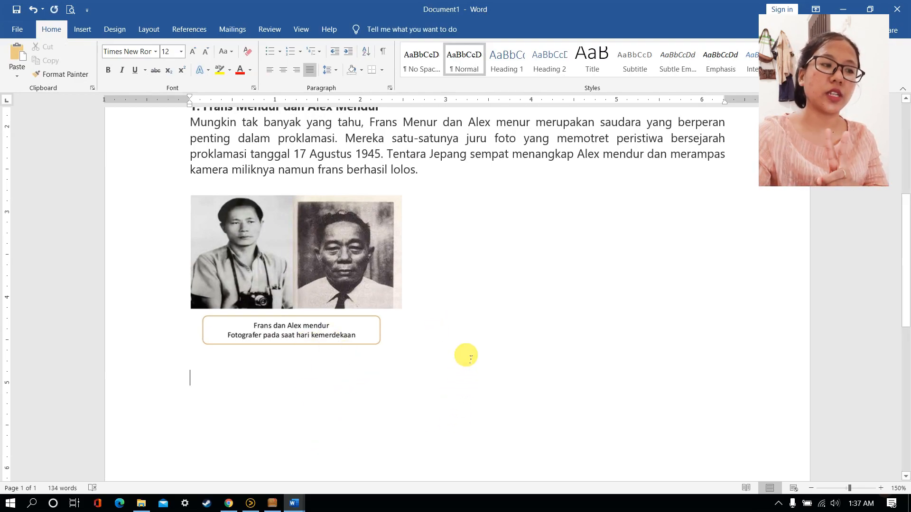
Check project 15's activity instructions and sample result in the Smart Explorer Kelas 6 e-book, then return to the Word document
{"action": "left_click", "coordinate": [275, 503]}
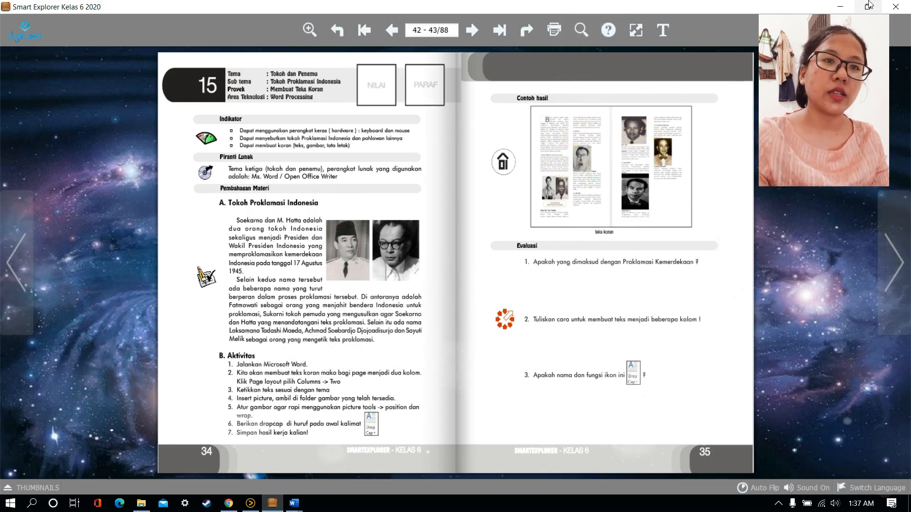
{"action": "left_click", "coordinate": [294, 503]}
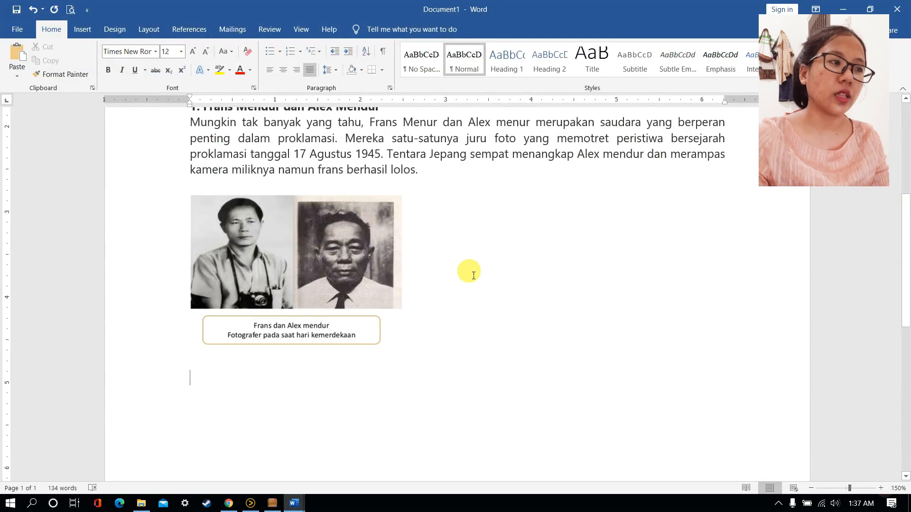
Copy the remaining content of Teks Koran.docx, from "Frans mengubur negatif fotonya" to the end, and paste it below the photo caption in Document1
{"action": "mouse_move", "coordinate": [294, 504]}
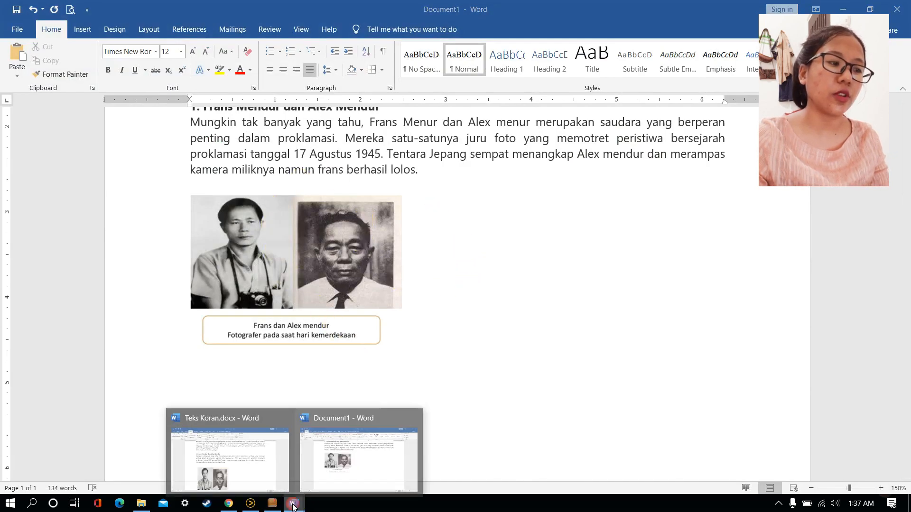
{"action": "left_click", "coordinate": [257, 457]}
{"action": "scroll", "coordinate": [427, 357], "scroll_direction": "down", "scroll_amount": 7}
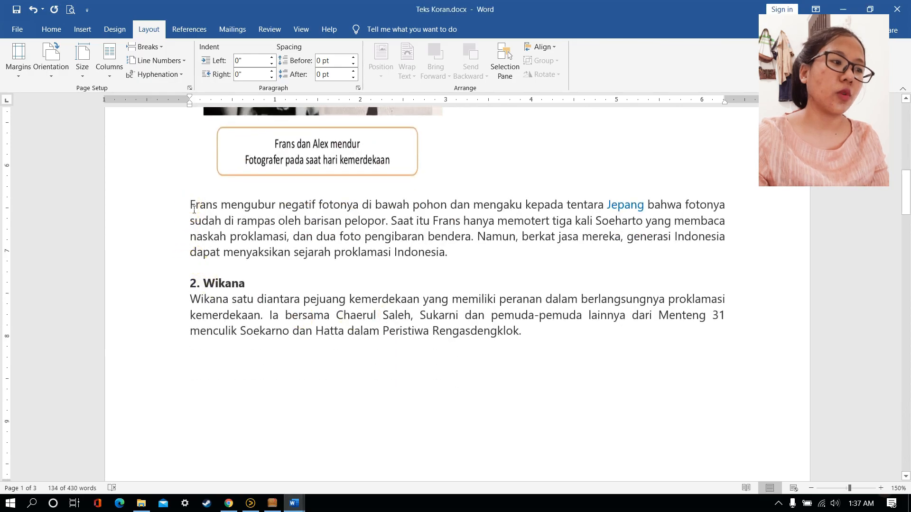
{"action": "left_click_drag", "start_coordinate": [194, 209], "coordinate": [516, 507]}
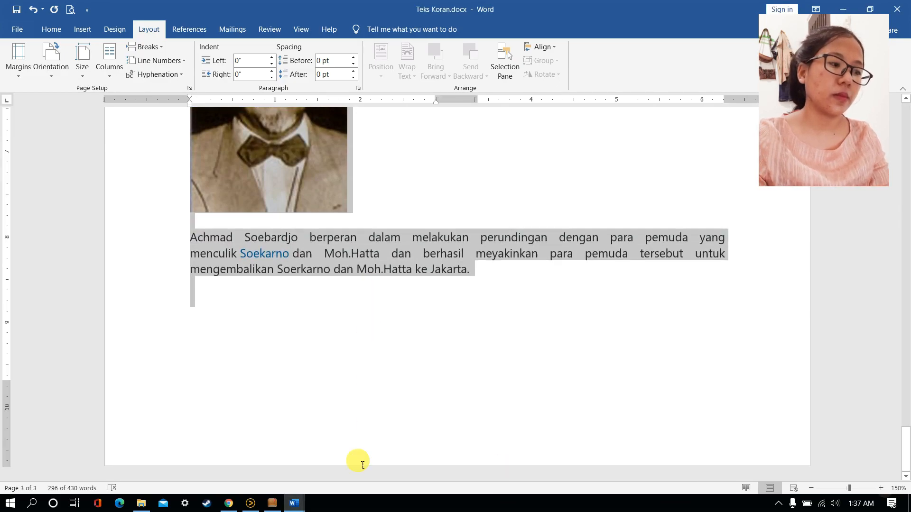
{"action": "mouse_move", "coordinate": [273, 504]}
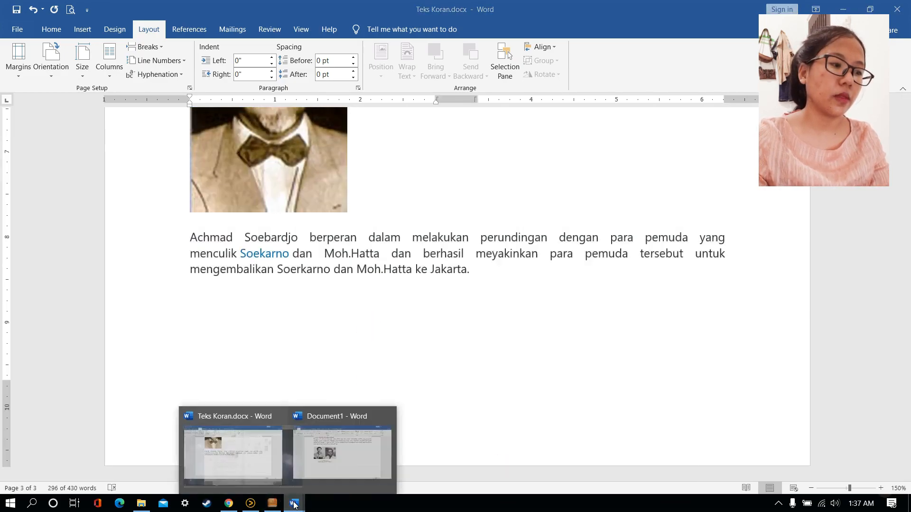
{"action": "left_click", "coordinate": [356, 448]}
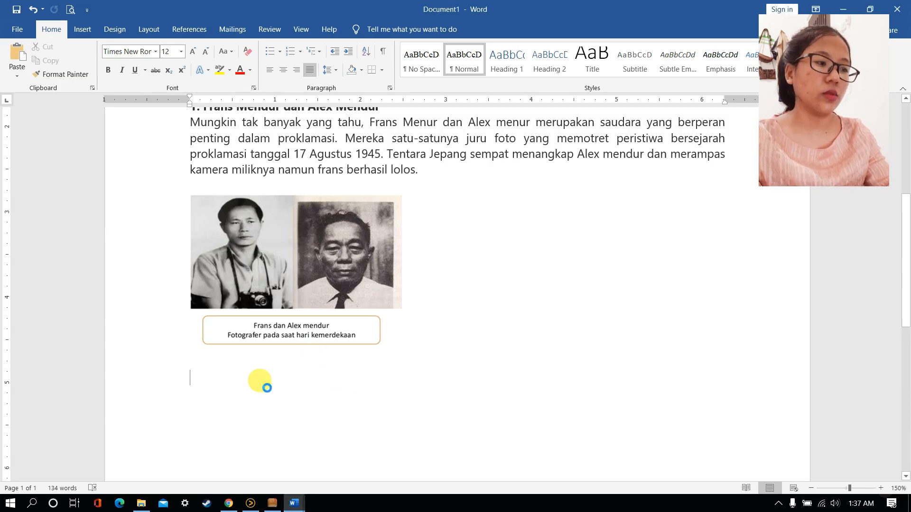
{"action": "key", "text": "ctrl+v"}
Insert a line break between the introductory text and the portrait in both the "4. Syahruddin" and "5. Achamad Soebardjo" sections
{"action": "scroll", "coordinate": [427, 366], "scroll_direction": "up", "scroll_amount": 5}
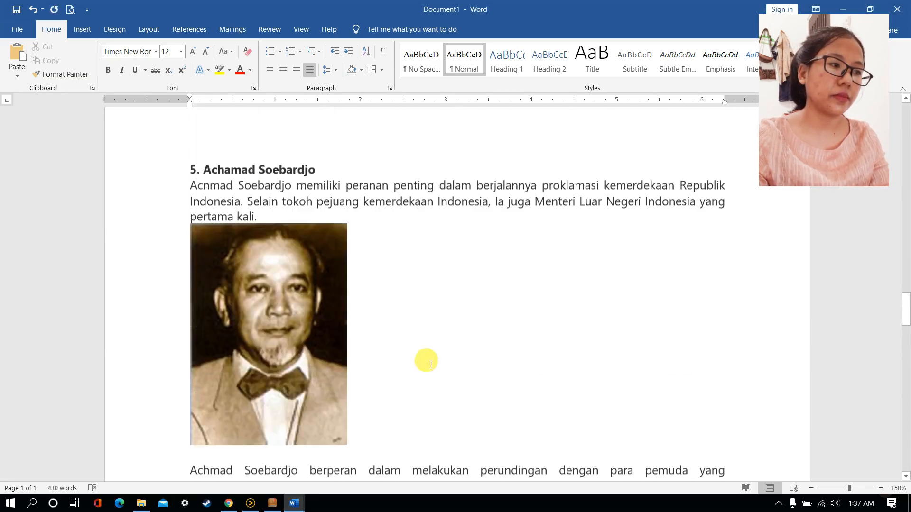
{"action": "scroll", "coordinate": [426, 360], "scroll_direction": "up", "scroll_amount": 15}
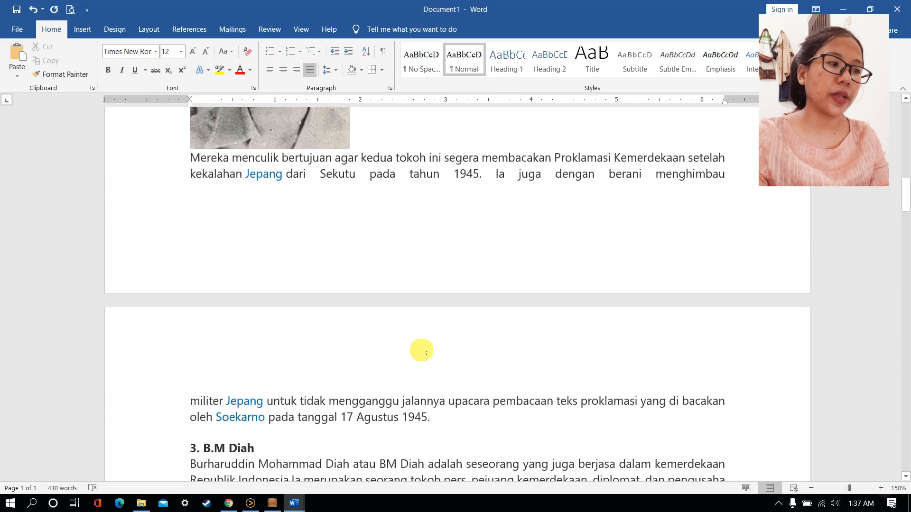
{"action": "scroll", "coordinate": [418, 352], "scroll_direction": "down", "scroll_amount": 12}
{"action": "scroll", "coordinate": [394, 342], "scroll_direction": "up", "scroll_amount": 6}
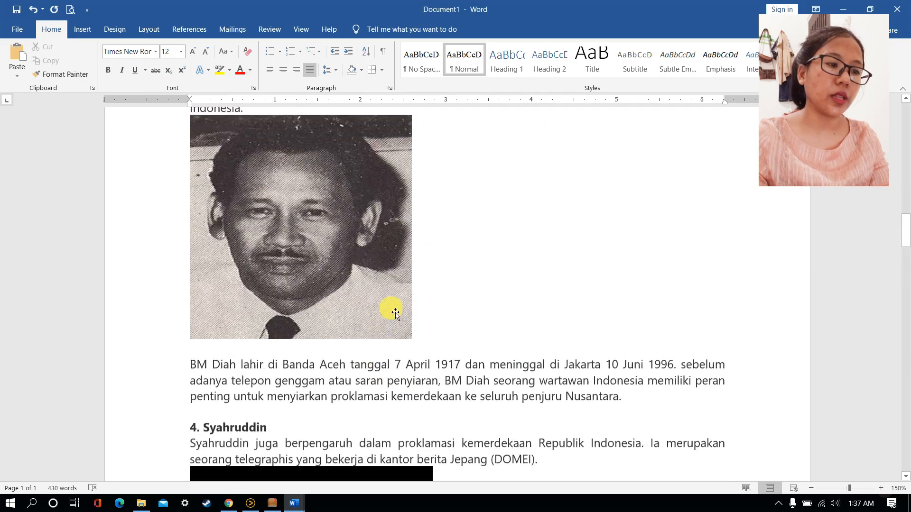
{"action": "scroll", "coordinate": [395, 314], "scroll_direction": "down", "scroll_amount": 3}
{"action": "left_click", "coordinate": [545, 340]}
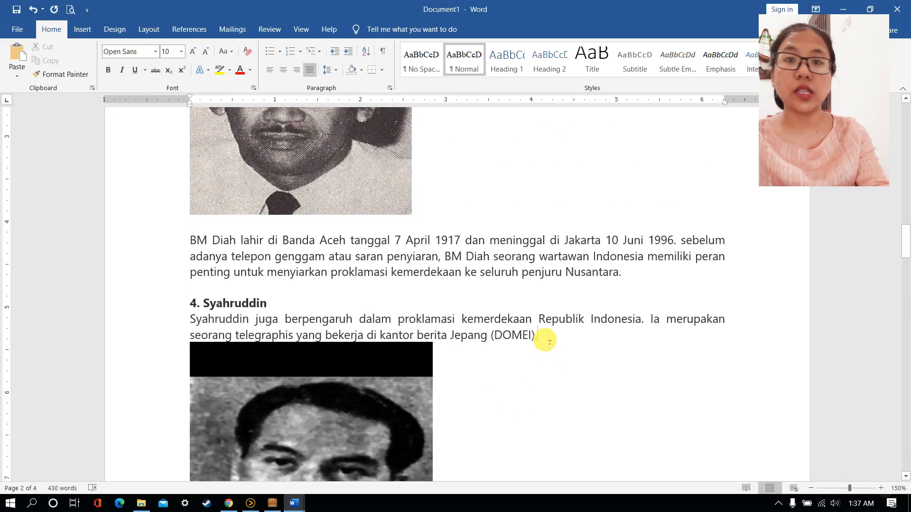
{"action": "key", "text": "Return"}
{"action": "scroll", "coordinate": [543, 345], "scroll_direction": "down", "scroll_amount": 15}
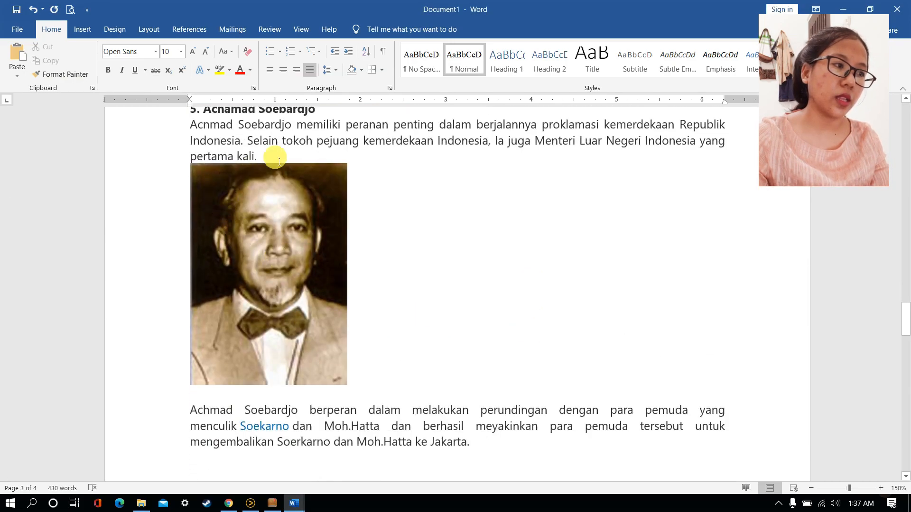
{"action": "left_click", "coordinate": [278, 157]}
{"action": "key", "text": "Return"}
{"action": "scroll", "coordinate": [346, 326], "scroll_direction": "down", "scroll_amount": 6}
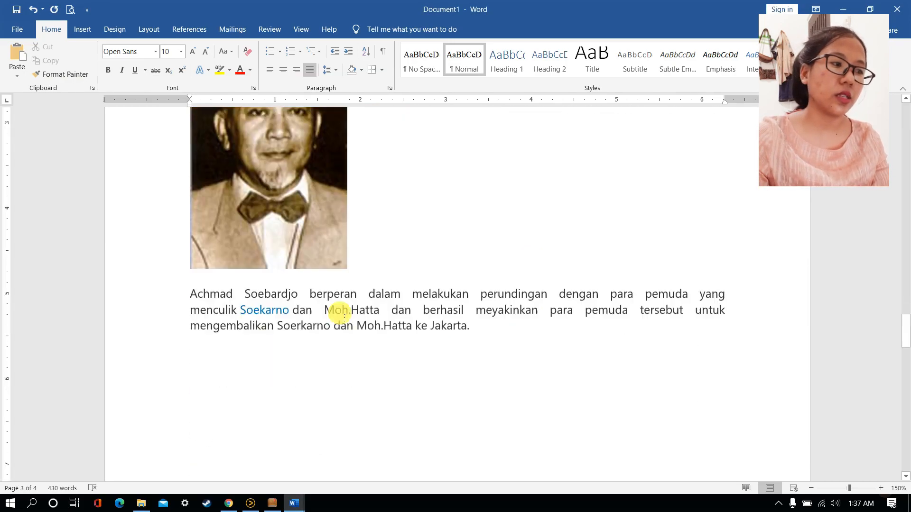
Set the line spacing of the whole document to 1.15 and deselect the text
{"action": "scroll", "coordinate": [337, 308], "scroll_direction": "up", "scroll_amount": 10}
{"action": "scroll", "coordinate": [342, 309], "scroll_direction": "up", "scroll_amount": 1}
{"action": "left_click", "coordinate": [473, 251]}
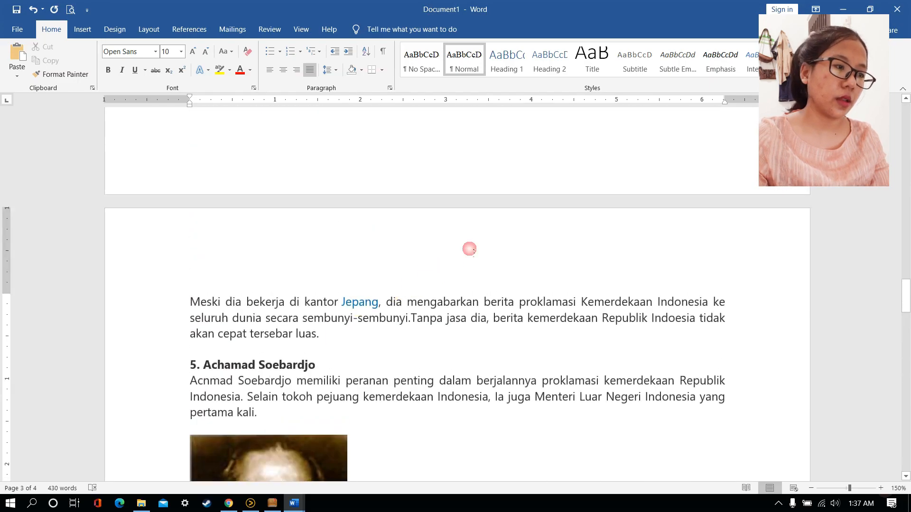
{"action": "key", "text": "ctrl+a"}
{"action": "scroll", "coordinate": [467, 246], "scroll_direction": "up", "scroll_amount": 8}
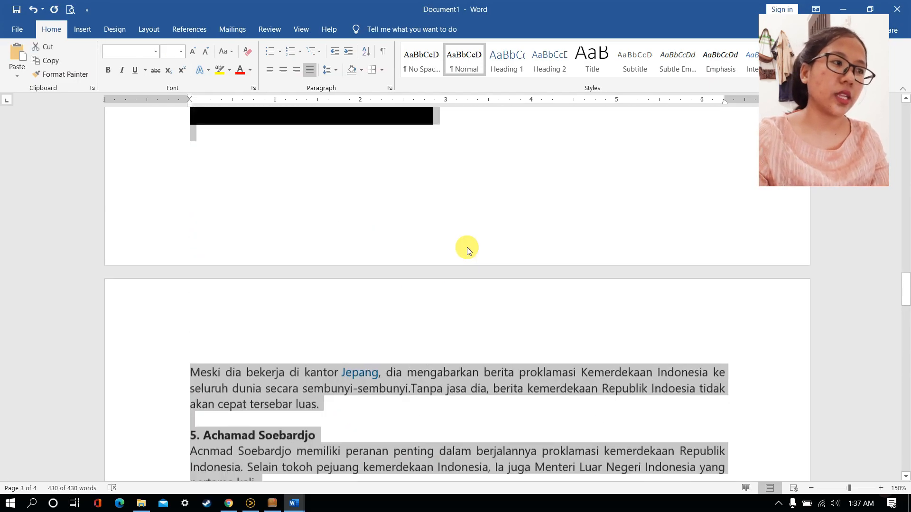
{"action": "scroll", "coordinate": [417, 246], "scroll_direction": "up", "scroll_amount": 10}
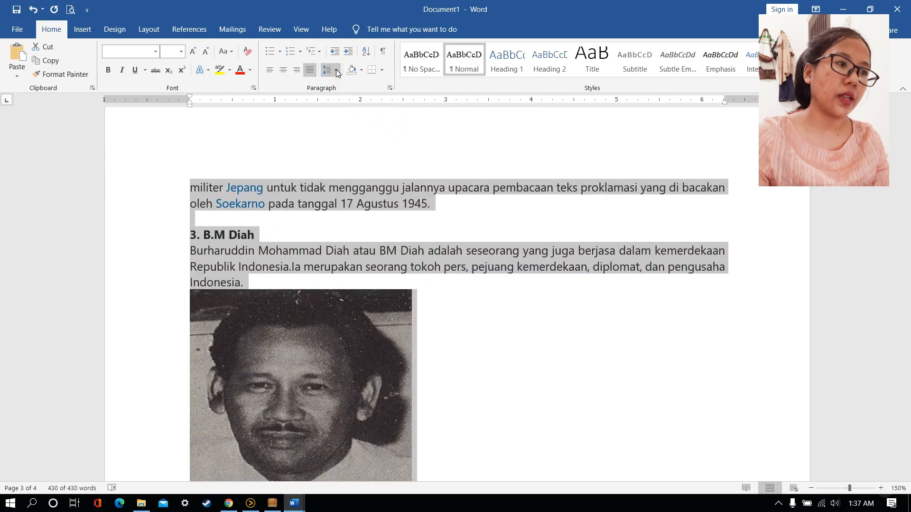
{"action": "left_click", "coordinate": [336, 70]}
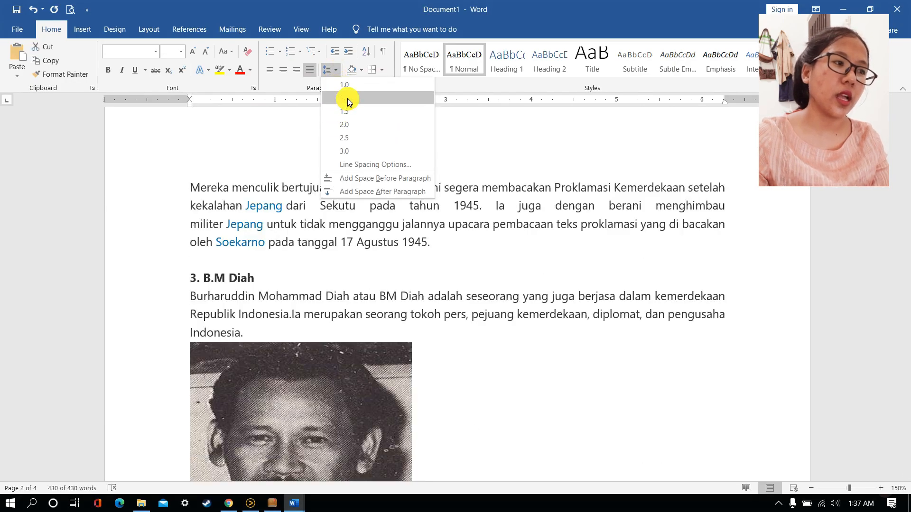
{"action": "left_click", "coordinate": [347, 99]}
{"action": "scroll", "coordinate": [428, 216], "scroll_direction": "up", "scroll_amount": 15}
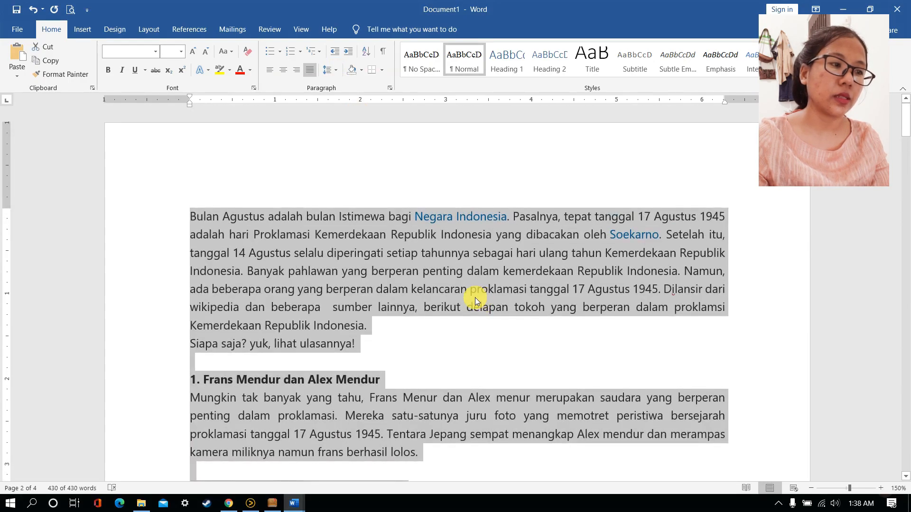
{"action": "left_click", "coordinate": [394, 351]}
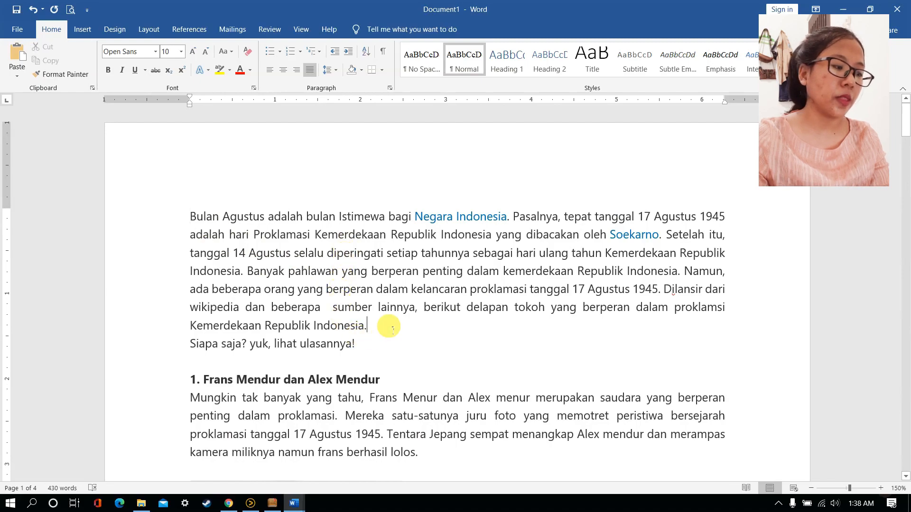
Select all the document's content and arrange it in two columns
{"action": "key", "text": "ctrl+a"}
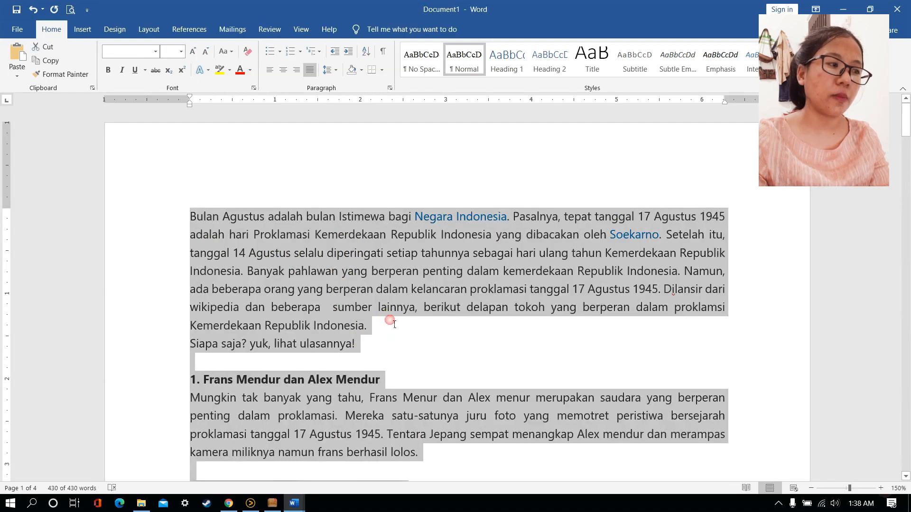
{"action": "left_click", "coordinate": [392, 324]}
{"action": "left_click_drag", "start_coordinate": [188, 209], "coordinate": [475, 275]}
{"action": "left_click", "coordinate": [467, 214]}
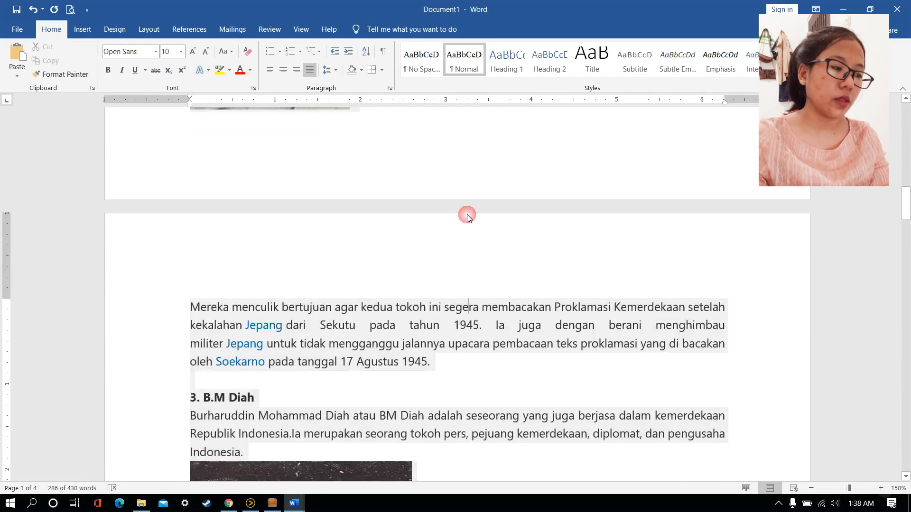
{"action": "key", "text": "ctrl+a"}
{"action": "scroll", "coordinate": [449, 219], "scroll_direction": "up", "scroll_amount": 15}
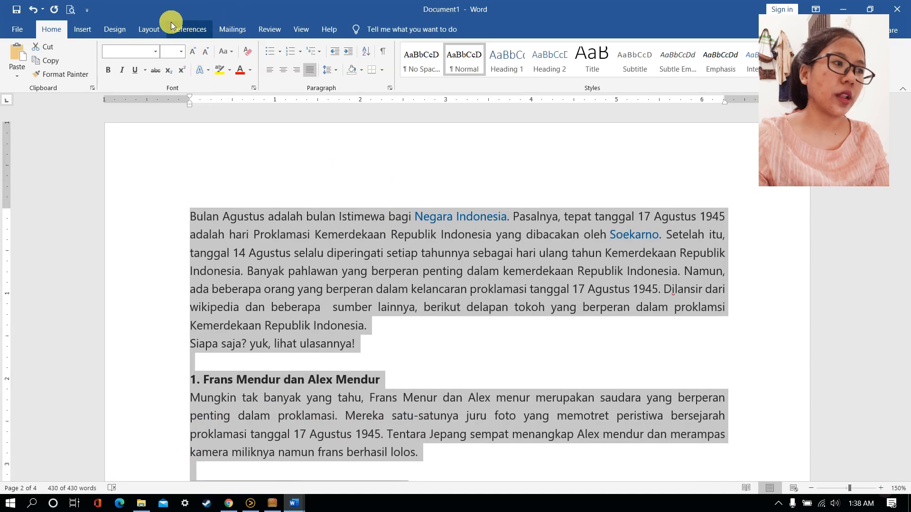
{"action": "left_click", "coordinate": [147, 29]}
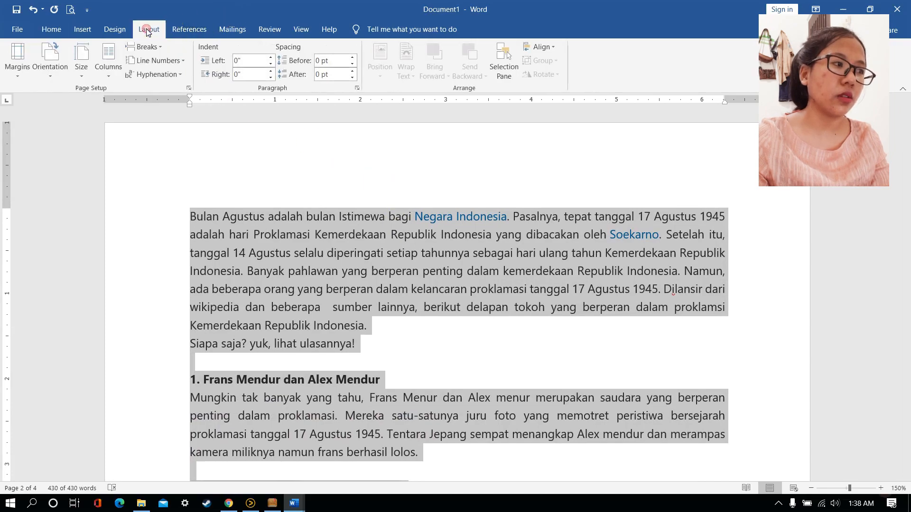
{"action": "left_click", "coordinate": [102, 80]}
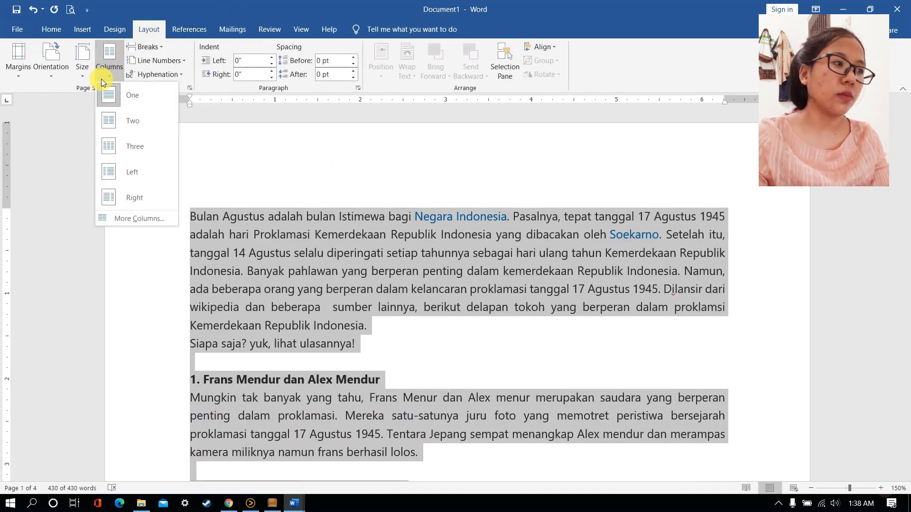
{"action": "left_click", "coordinate": [127, 124]}
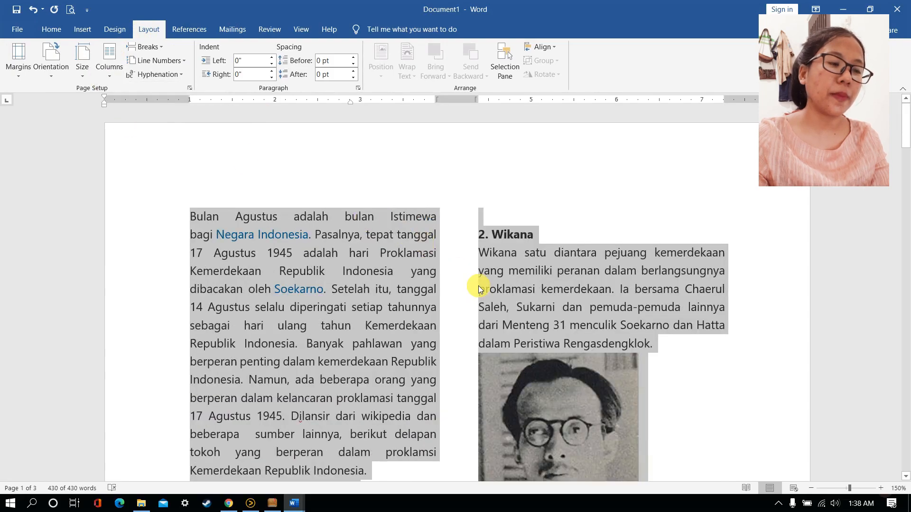
{"action": "left_click", "coordinate": [477, 226]}
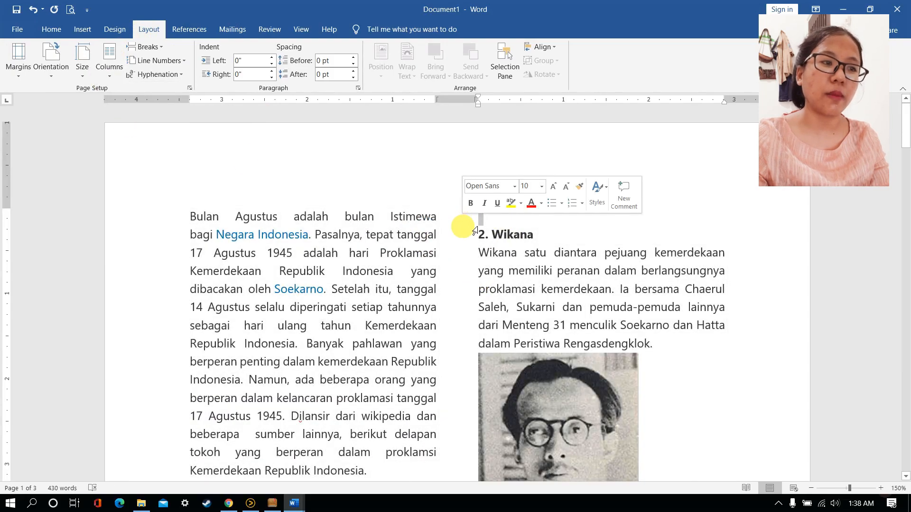
Examine how the text and pictures flow through the two columns on all pages, then return to the document's beginning
{"action": "scroll", "coordinate": [475, 231], "scroll_direction": "down", "scroll_amount": 14}
{"action": "scroll", "coordinate": [475, 236], "scroll_direction": "up", "scroll_amount": 5}
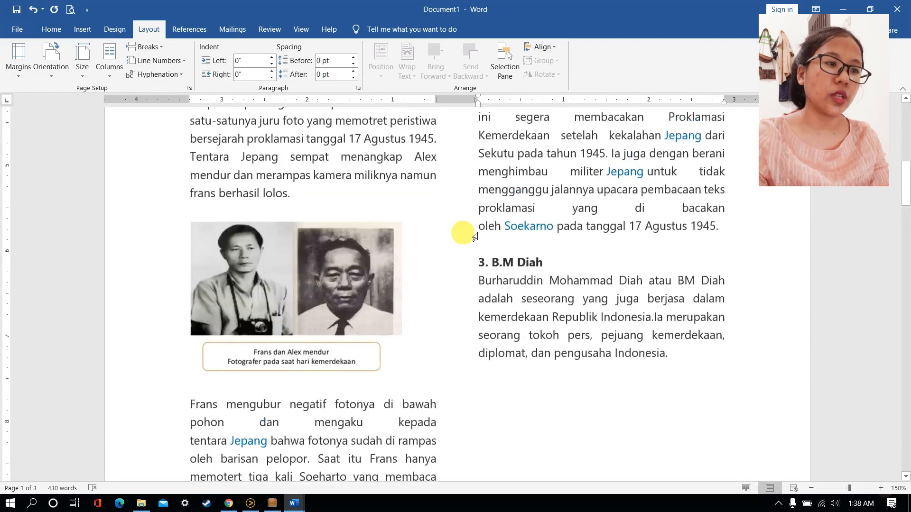
{"action": "scroll", "coordinate": [475, 236], "scroll_direction": "down", "scroll_amount": 18}
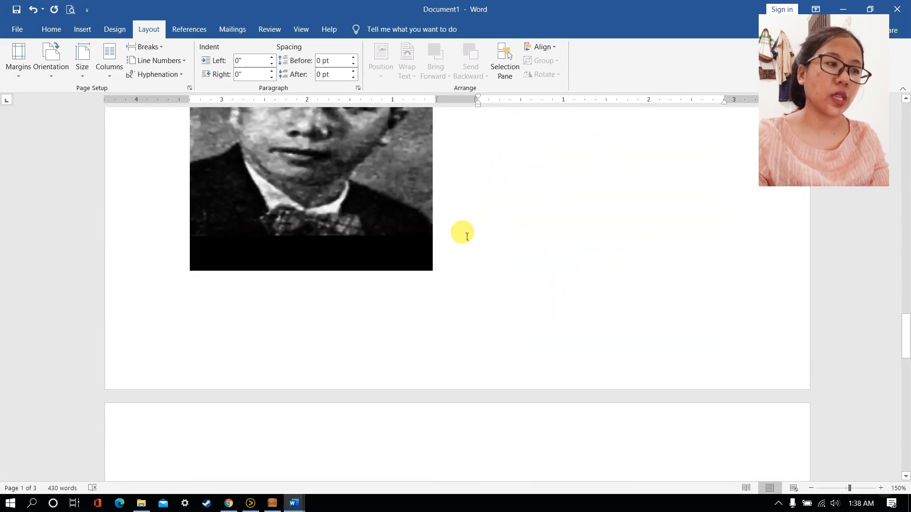
{"action": "scroll", "coordinate": [467, 237], "scroll_direction": "up", "scroll_amount": 8}
{"action": "scroll", "coordinate": [467, 237], "scroll_direction": "down", "scroll_amount": 12}
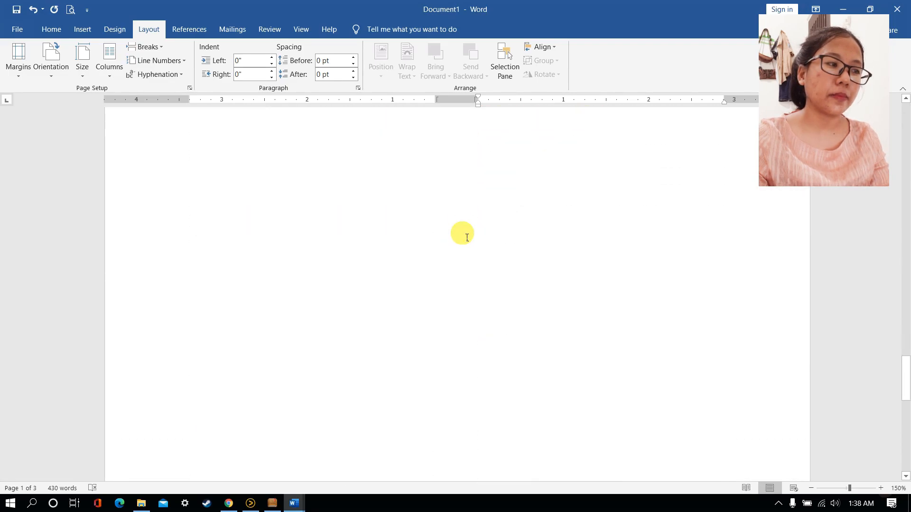
{"action": "scroll", "coordinate": [429, 218], "scroll_direction": "up", "scroll_amount": 8}
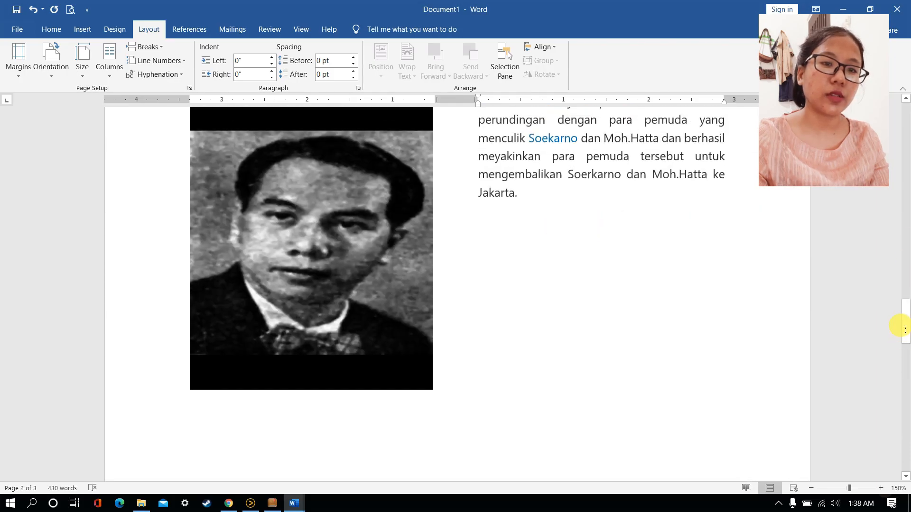
{"action": "left_click_drag", "start_coordinate": [904, 327], "coordinate": [906, 94]}
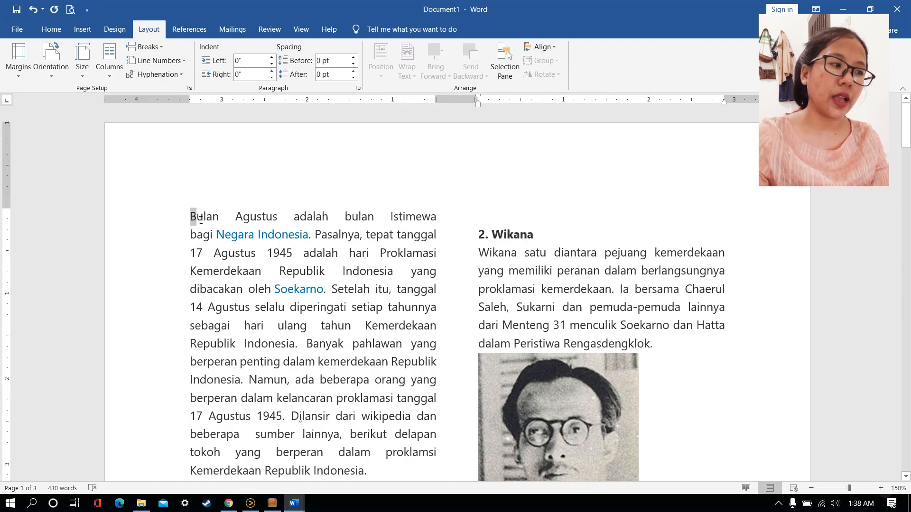
Try a first-line indent on the opening paragraph and remove it again
{"action": "left_click", "coordinate": [191, 217]}
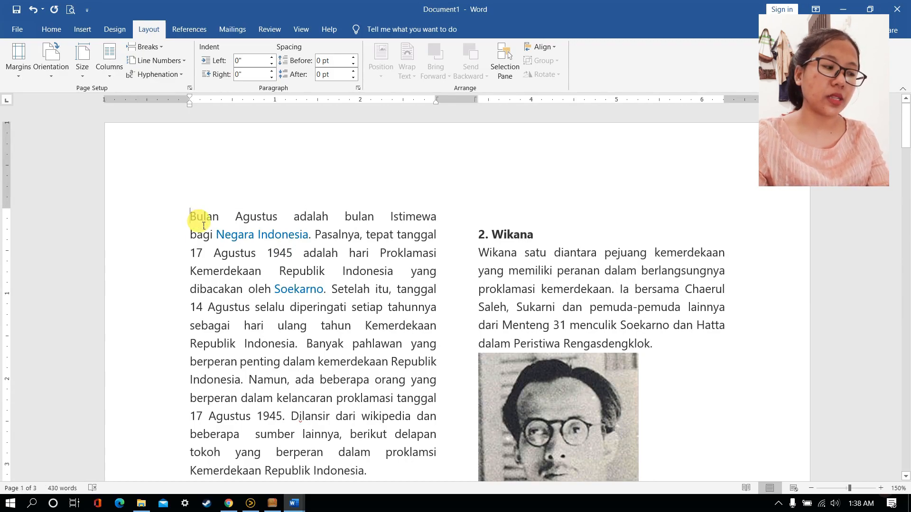
{"action": "key", "text": "Tab"}
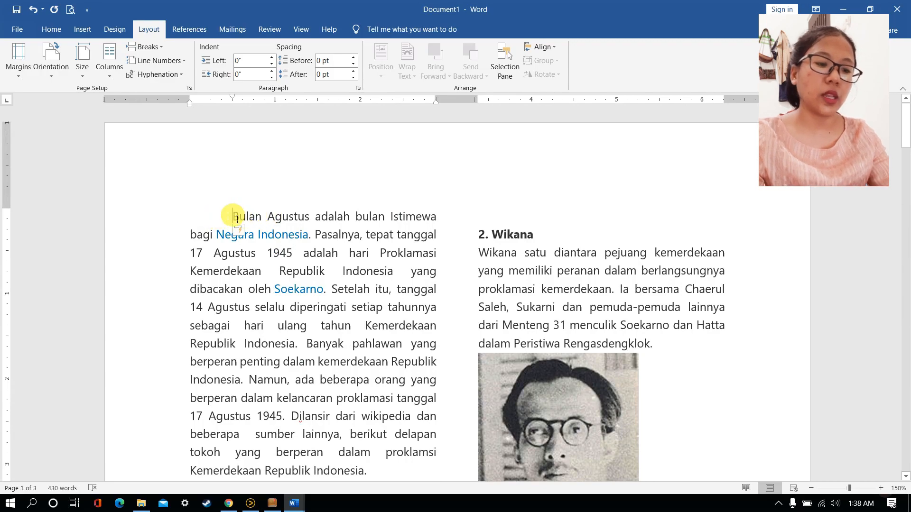
{"action": "key", "text": "BackSpace"}
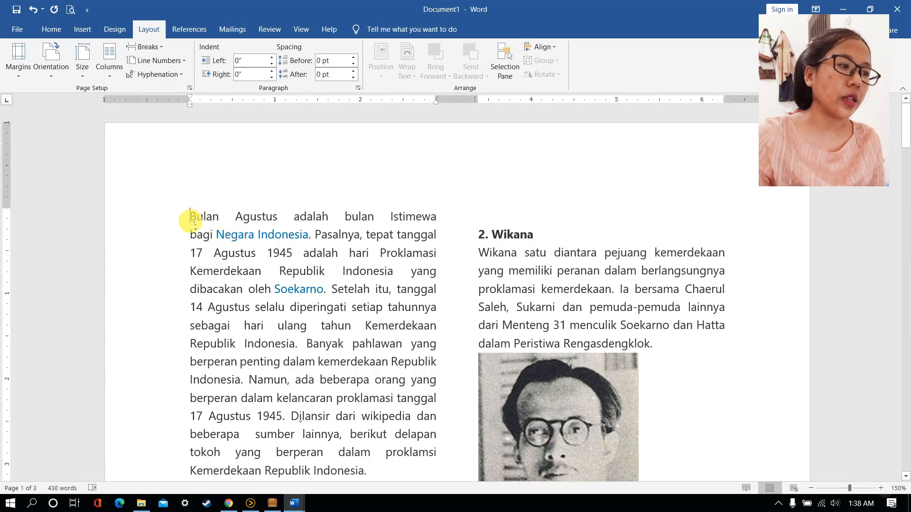
Apply a dropped drop cap to the letter B that opens the first paragraph
{"action": "left_click_drag", "start_coordinate": [200, 225], "coordinate": [195, 223]}
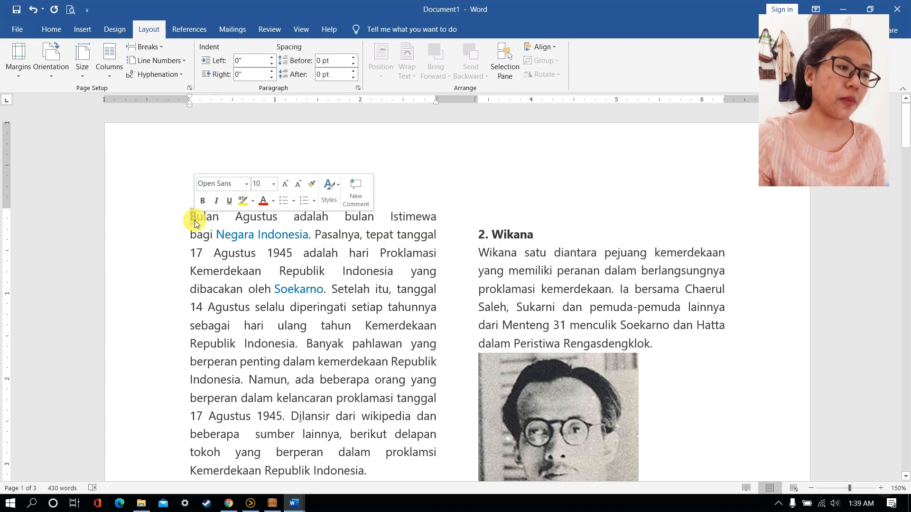
{"action": "left_click", "coordinate": [87, 30]}
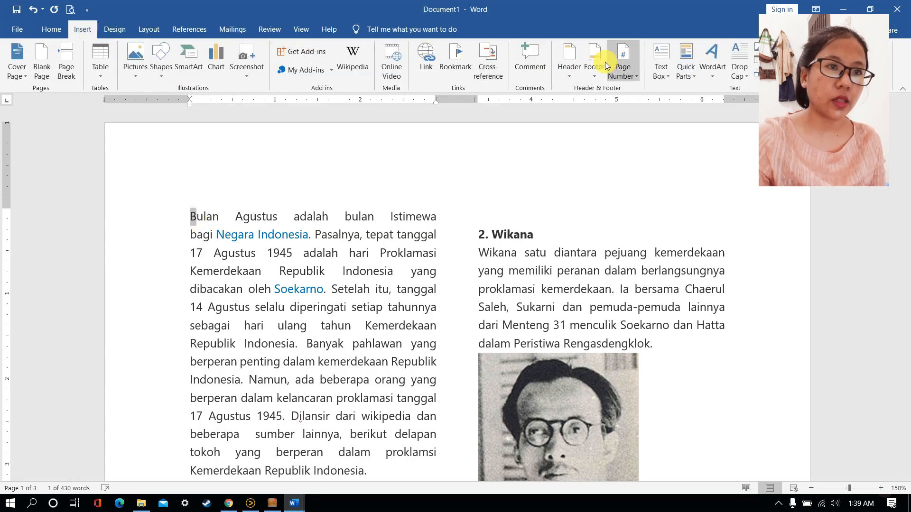
{"action": "left_click", "coordinate": [743, 78]}
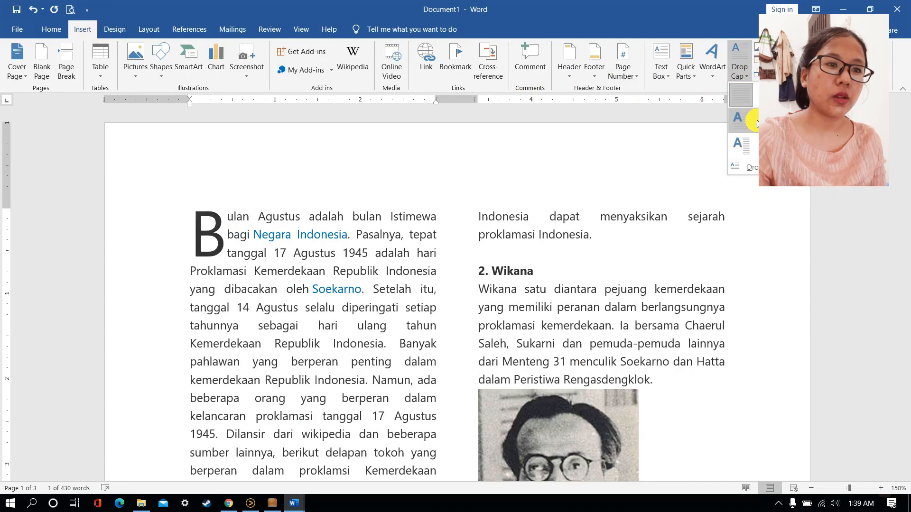
{"action": "left_click", "coordinate": [756, 123]}
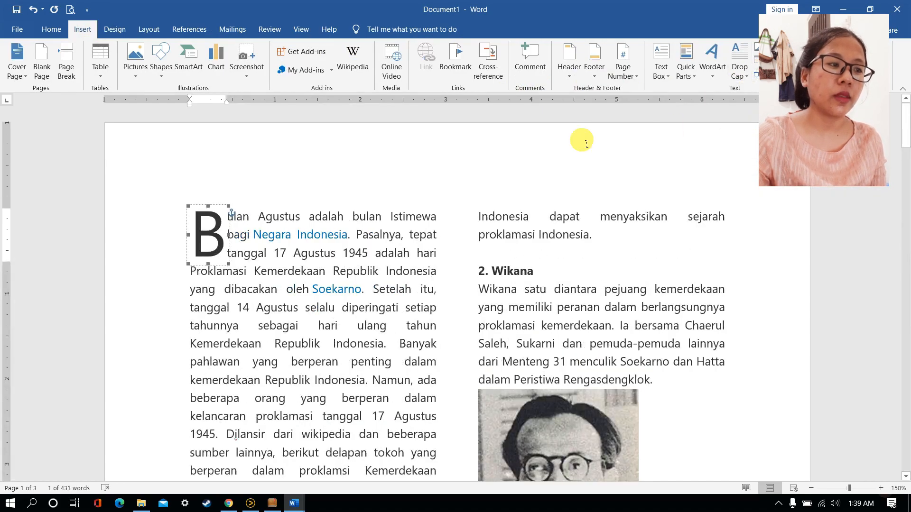
{"action": "left_click", "coordinate": [373, 185]}
Insert a blank line above and another below the picture in the Wikana section
{"action": "scroll", "coordinate": [309, 193], "scroll_direction": "down", "scroll_amount": 8}
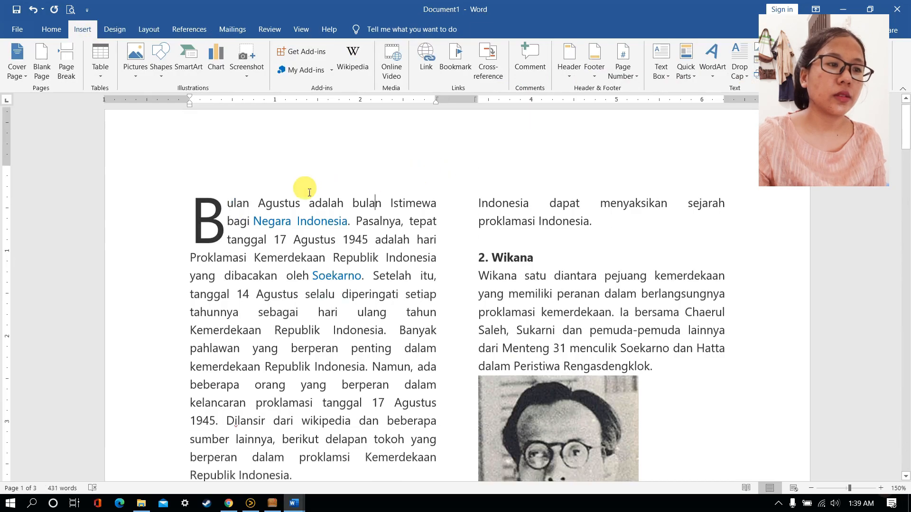
{"action": "scroll", "coordinate": [308, 193], "scroll_direction": "down", "scroll_amount": 3}
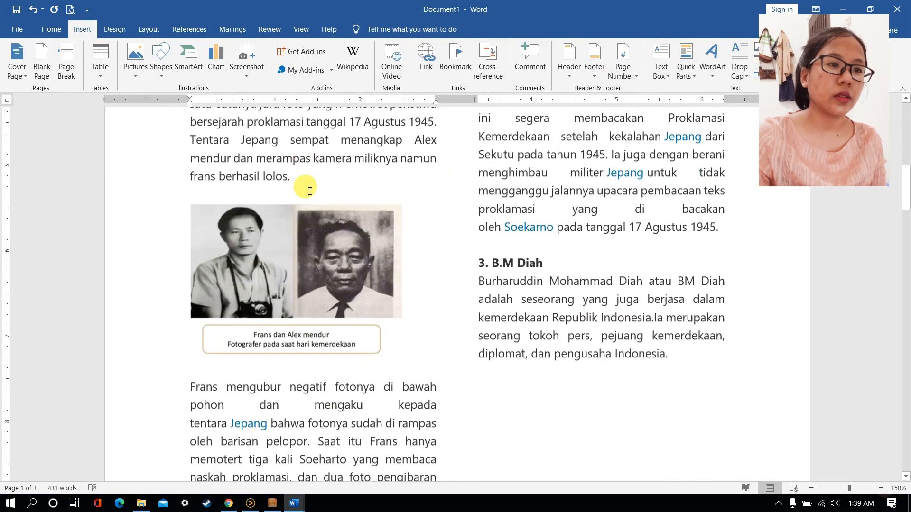
{"action": "scroll", "coordinate": [332, 192], "scroll_direction": "up", "scroll_amount": 7}
{"action": "scroll", "coordinate": [502, 232], "scroll_direction": "up", "scroll_amount": 5}
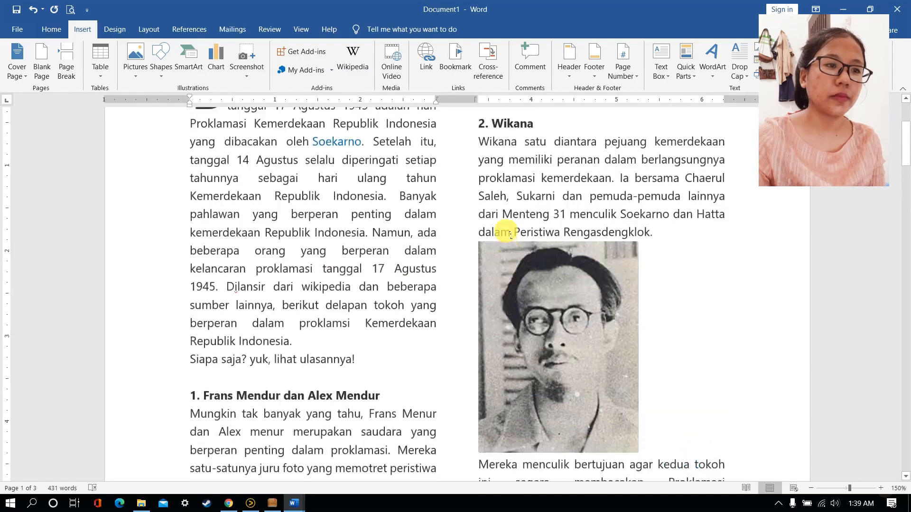
{"action": "scroll", "coordinate": [433, 197], "scroll_direction": "down", "scroll_amount": 12}
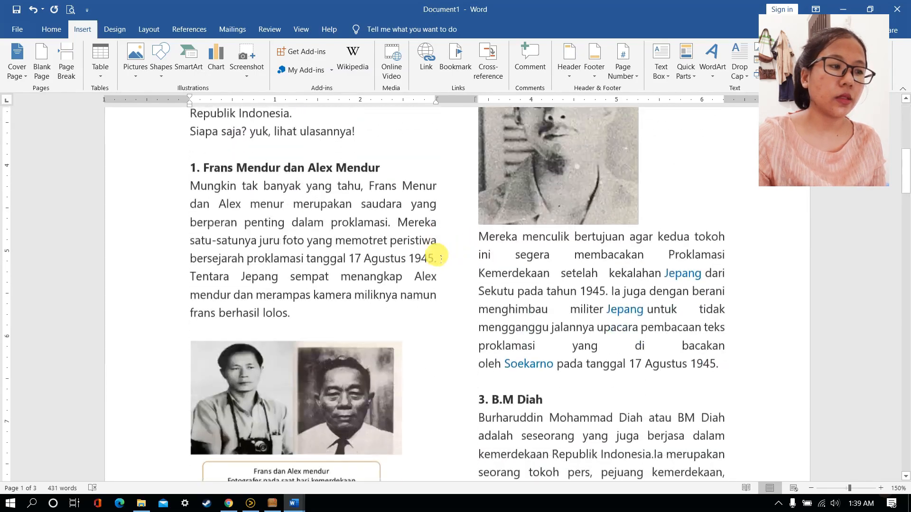
{"action": "scroll", "coordinate": [432, 255], "scroll_direction": "up", "scroll_amount": 5}
{"action": "scroll", "coordinate": [441, 247], "scroll_direction": "up", "scroll_amount": 3}
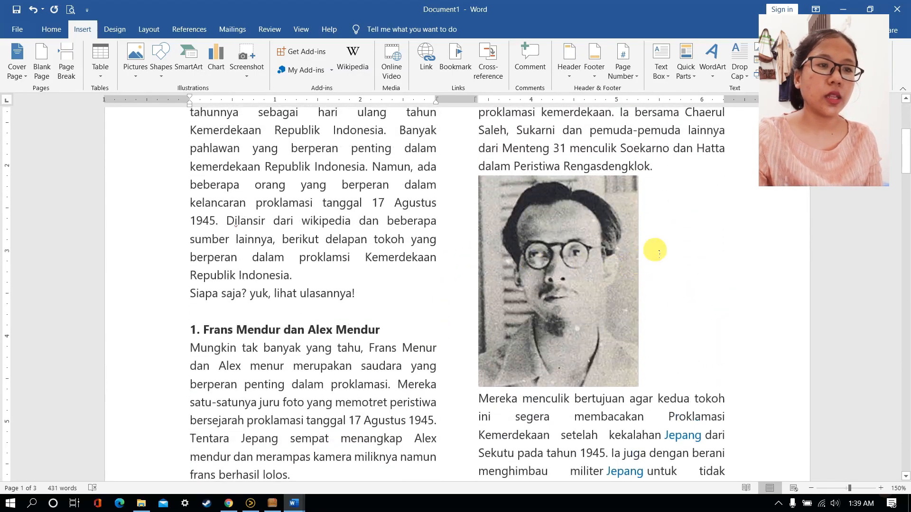
{"action": "left_click", "coordinate": [662, 166]}
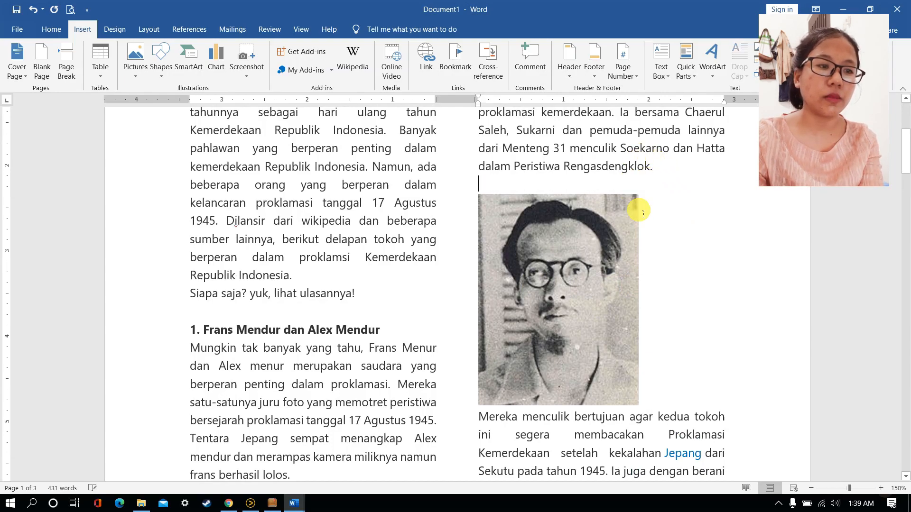
{"action": "scroll", "coordinate": [646, 213], "scroll_direction": "down", "scroll_amount": 3}
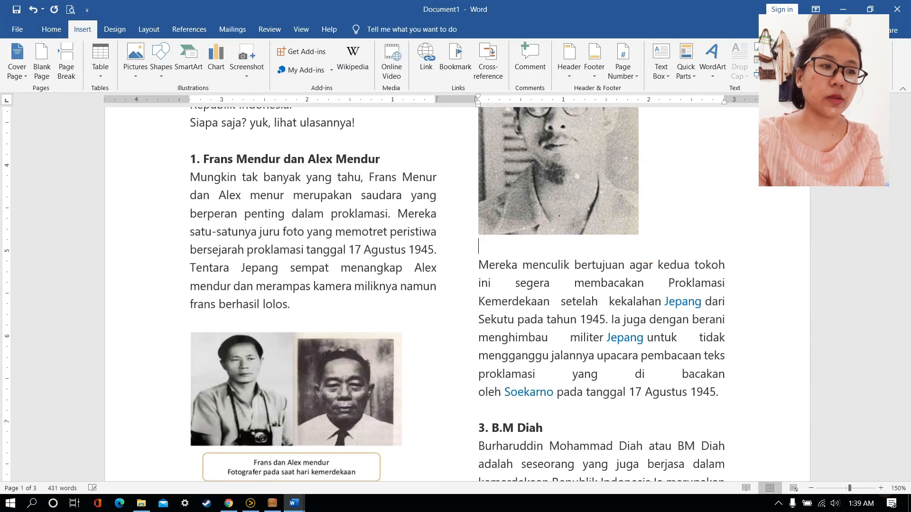
Examine the layout of the remaining text and pictures down to the last page, and return to the document's beginning
{"action": "scroll", "coordinate": [641, 228], "scroll_direction": "down", "scroll_amount": 4}
{"action": "scroll", "coordinate": [600, 235], "scroll_direction": "down", "scroll_amount": 14}
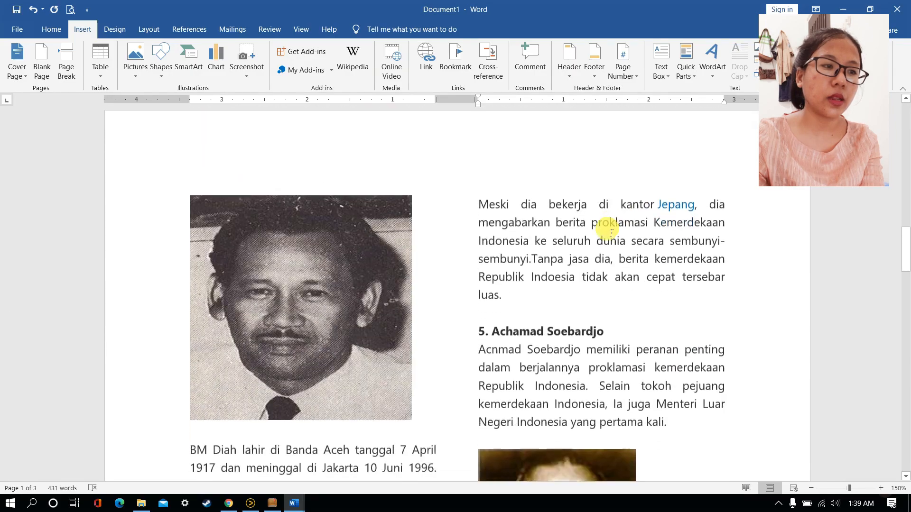
{"action": "scroll", "coordinate": [599, 233], "scroll_direction": "down", "scroll_amount": 12}
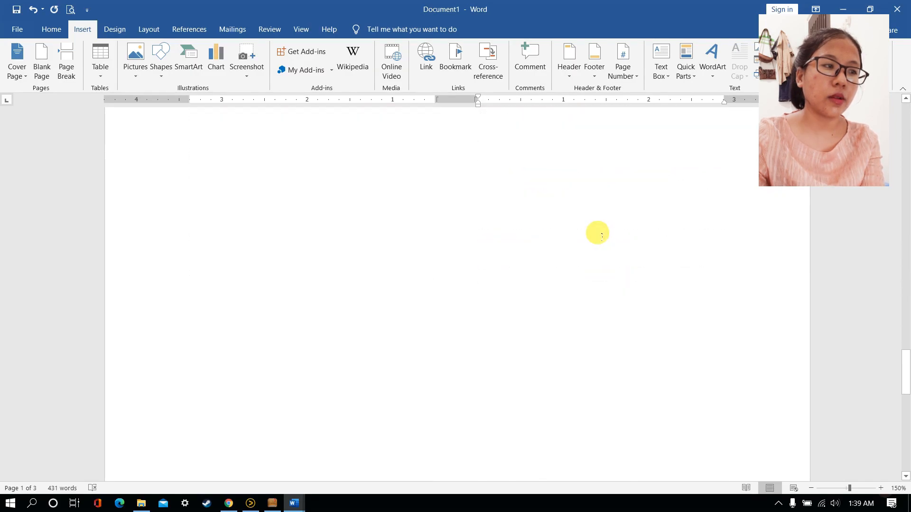
{"action": "scroll", "coordinate": [393, 228], "scroll_direction": "up", "scroll_amount": 6}
{"action": "left_click", "coordinate": [179, 357]}
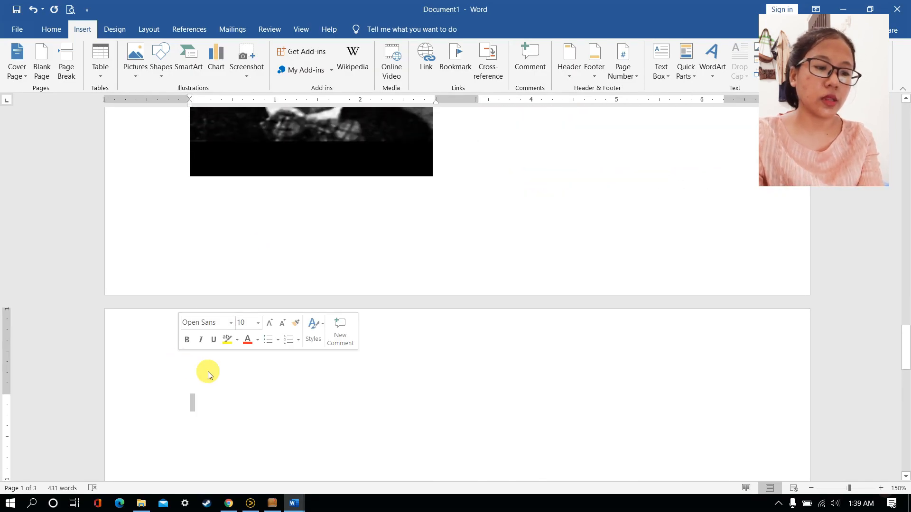
{"action": "scroll", "coordinate": [309, 380], "scroll_direction": "up", "scroll_amount": 9}
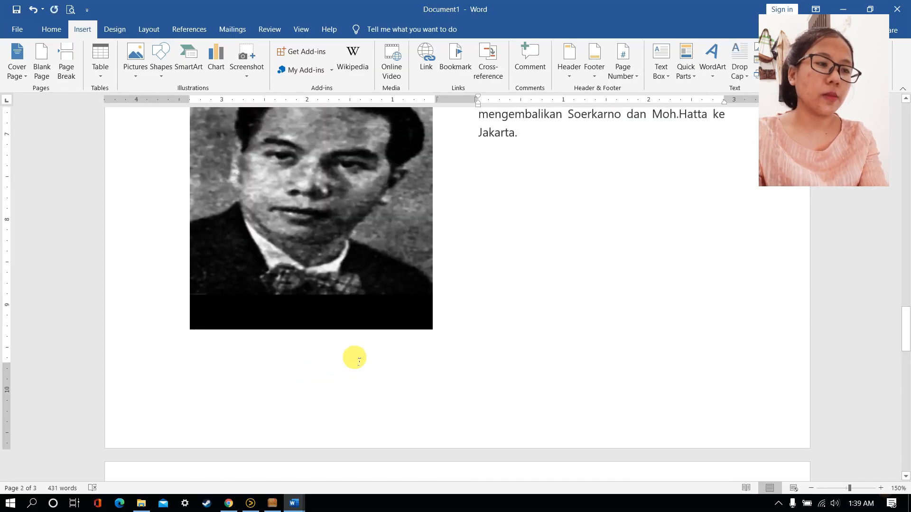
{"action": "scroll", "coordinate": [387, 348], "scroll_direction": "up", "scroll_amount": 15}
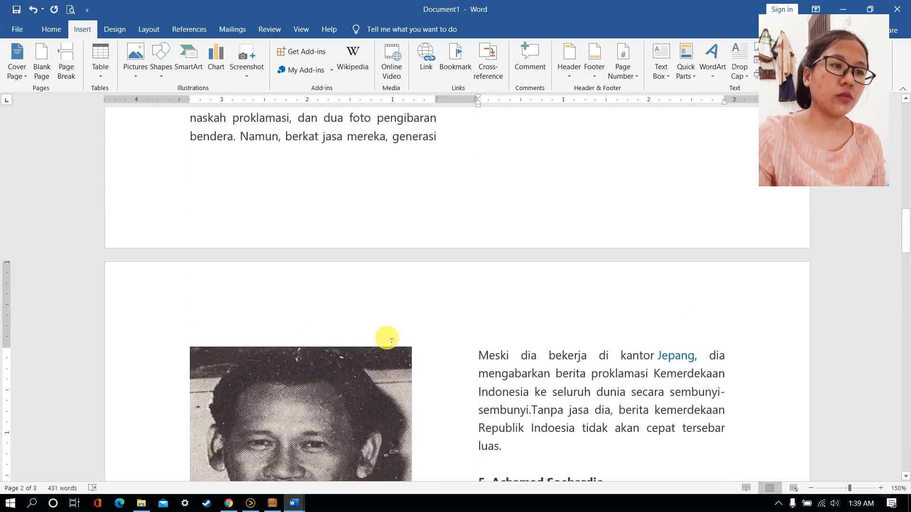
{"action": "scroll", "coordinate": [391, 332], "scroll_direction": "up", "scroll_amount": 8}
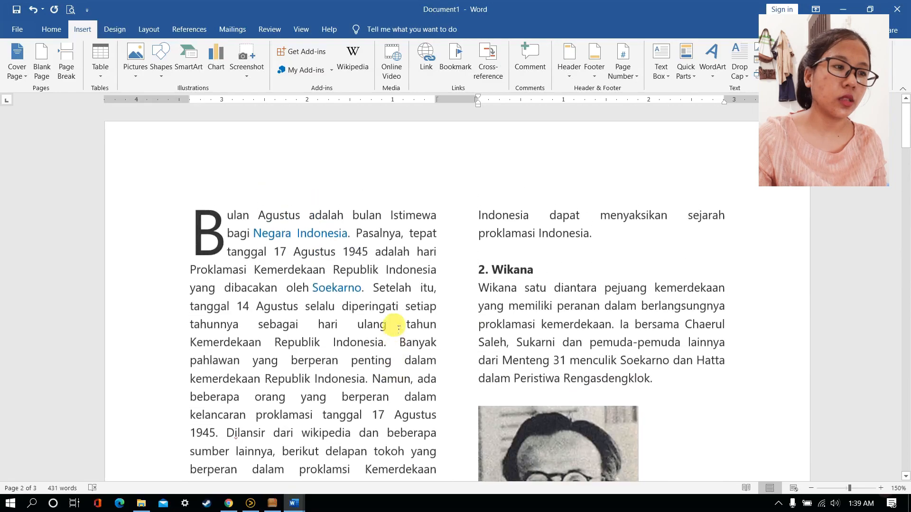
Colour the date "17 Agustus 1945." before the sentence starting "Dilansir" in the opening paragraph red
{"action": "scroll", "coordinate": [361, 284], "scroll_direction": "down", "scroll_amount": 2}
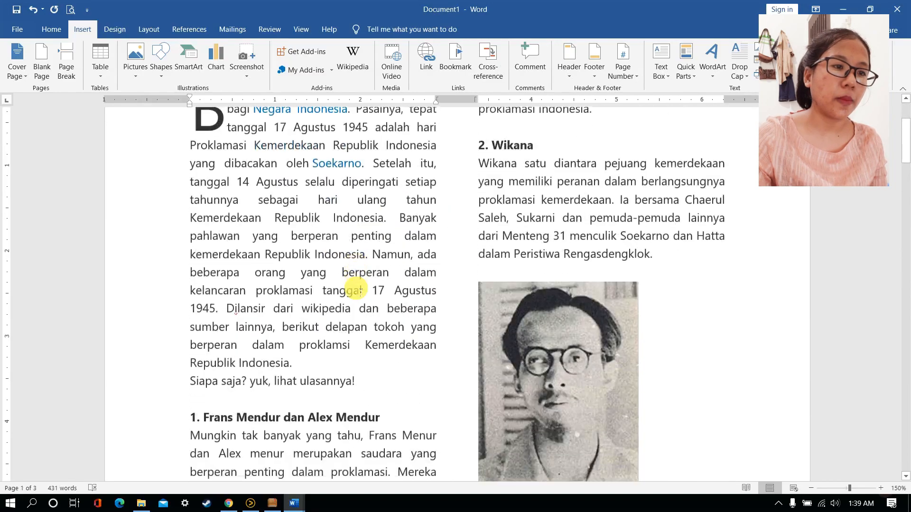
{"action": "scroll", "coordinate": [600, 259], "scroll_direction": "down", "scroll_amount": 2}
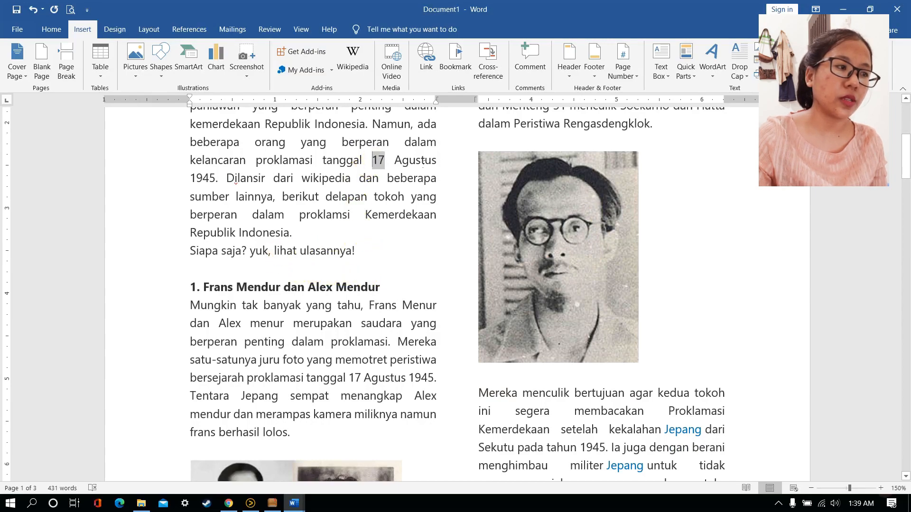
{"action": "left_click_drag", "start_coordinate": [423, 163], "coordinate": [170, 174]}
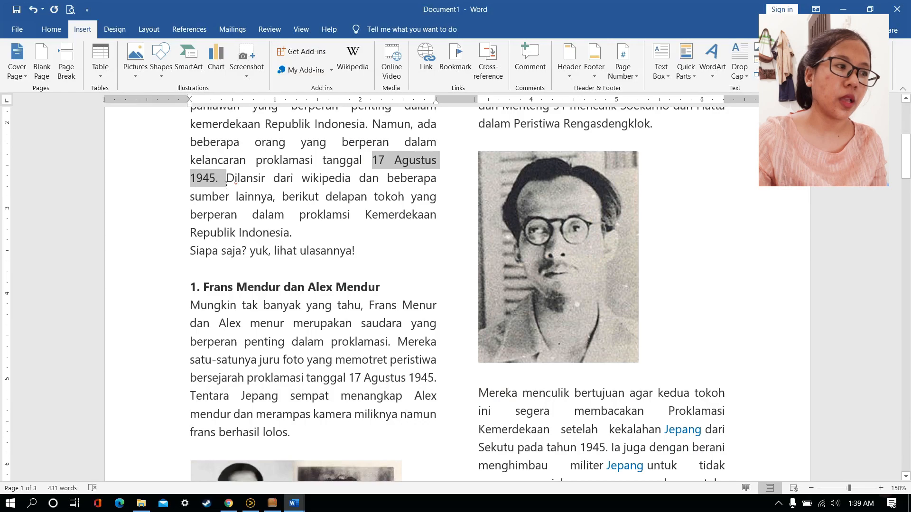
{"action": "left_click_drag", "start_coordinate": [226, 182], "coordinate": [219, 181]}
{"action": "left_click", "coordinate": [51, 29]}
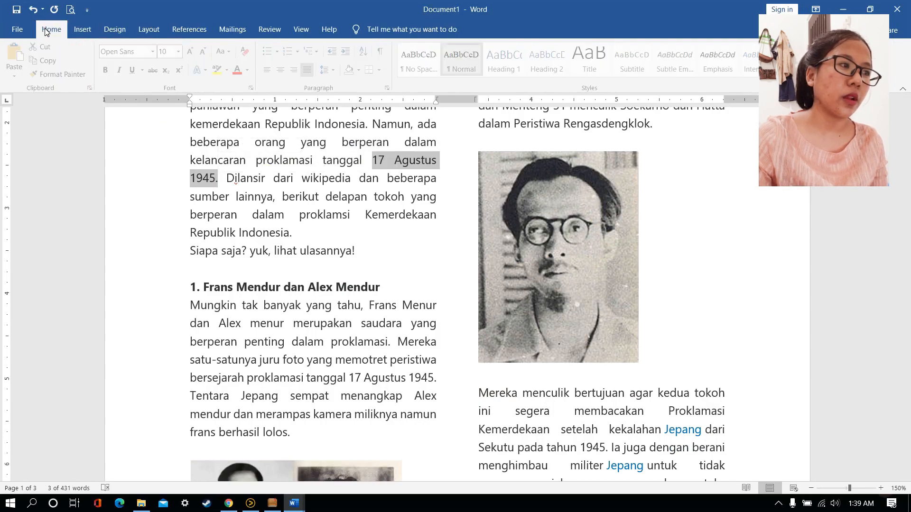
{"action": "left_click", "coordinate": [240, 70]}
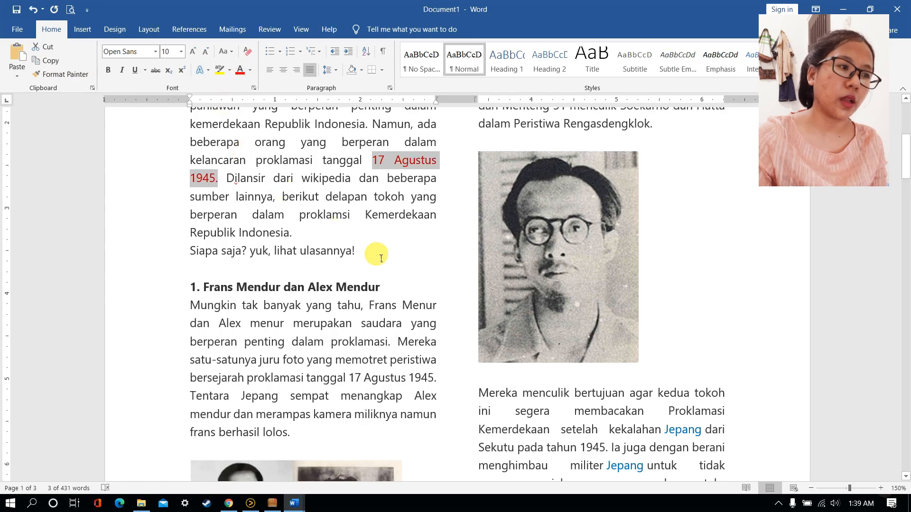
{"action": "left_click", "coordinate": [390, 239]}
Colour the date "17 Agustus 1945" in the Frans Mendur dan Alex Mendur section red and deselect it
{"action": "scroll", "coordinate": [387, 244], "scroll_direction": "down", "scroll_amount": 3}
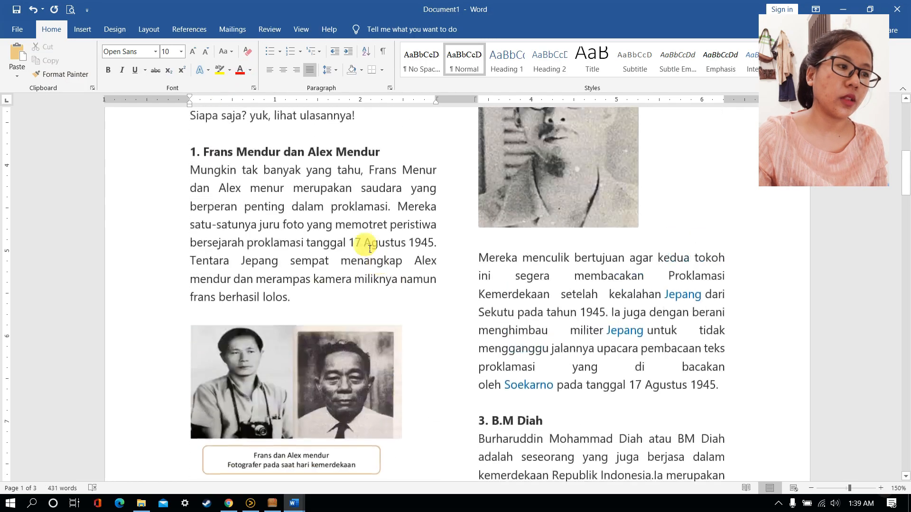
{"action": "scroll", "coordinate": [370, 248], "scroll_direction": "up", "scroll_amount": 1}
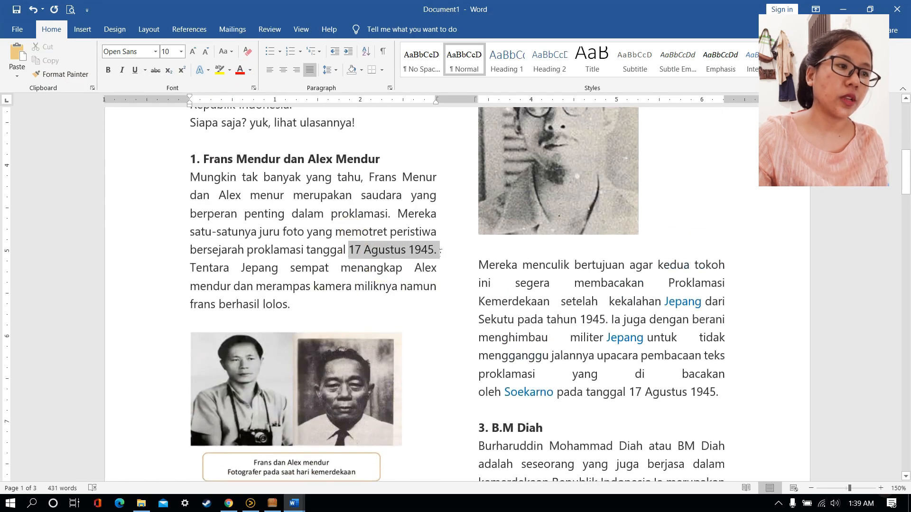
{"action": "left_click", "coordinate": [240, 70]}
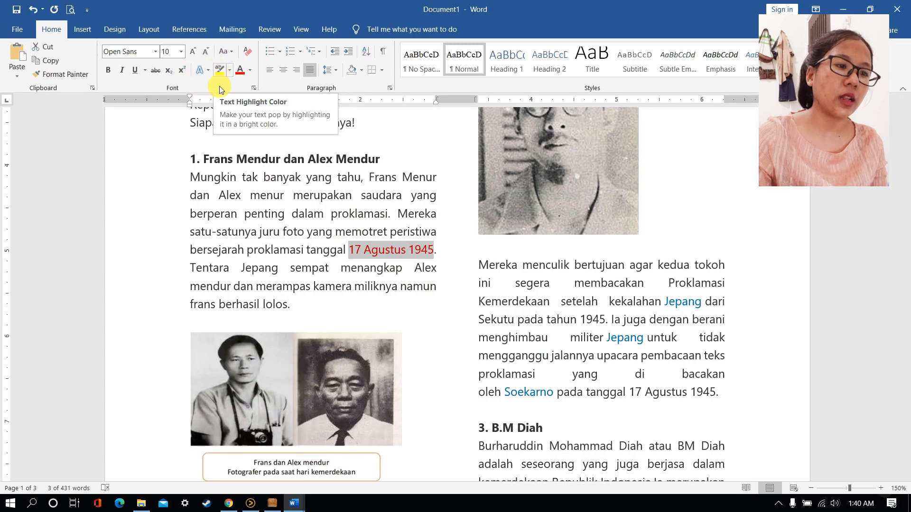
{"action": "scroll", "coordinate": [429, 291], "scroll_direction": "down", "scroll_amount": 5}
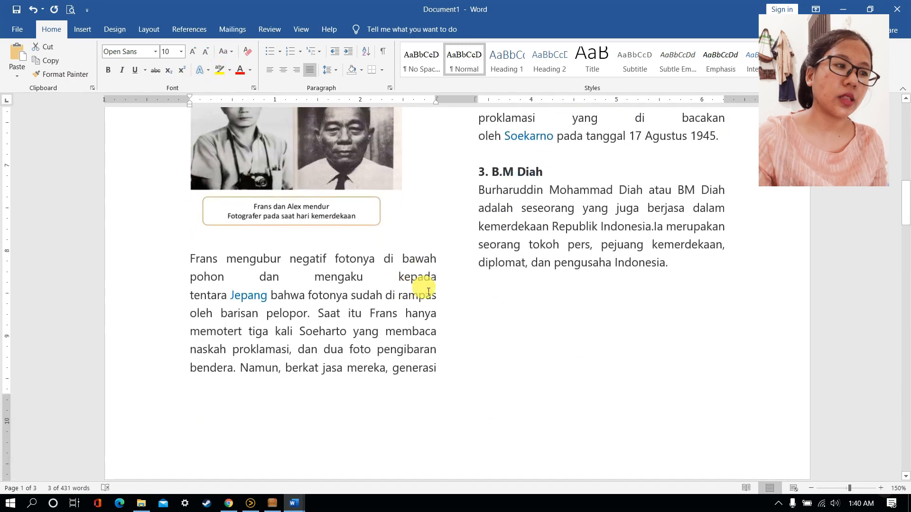
{"action": "left_click", "coordinate": [466, 300]}
Highlight the words "Republik Indonesia" in the B.M Diah paragraph in yellow
{"action": "scroll", "coordinate": [392, 301], "scroll_direction": "down", "scroll_amount": 2}
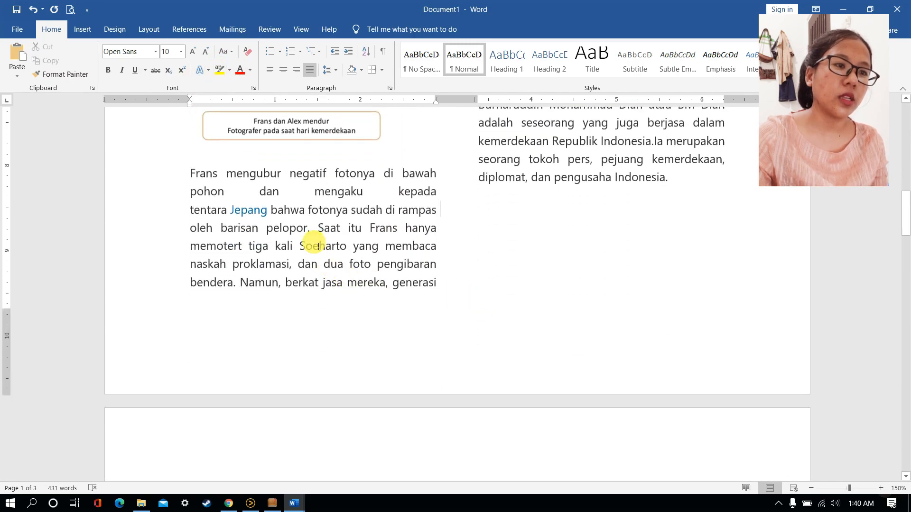
{"action": "scroll", "coordinate": [566, 274], "scroll_direction": "up", "scroll_amount": 2}
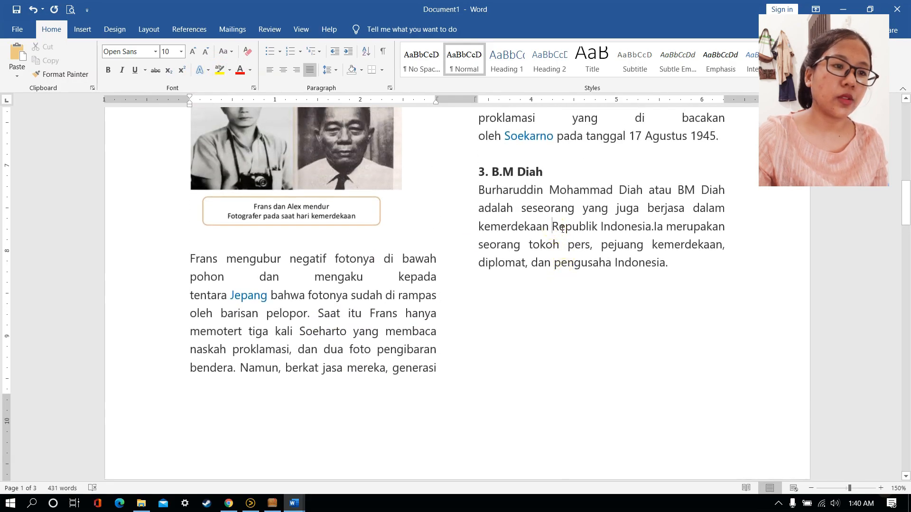
{"action": "left_click_drag", "start_coordinate": [563, 229], "coordinate": [651, 227]}
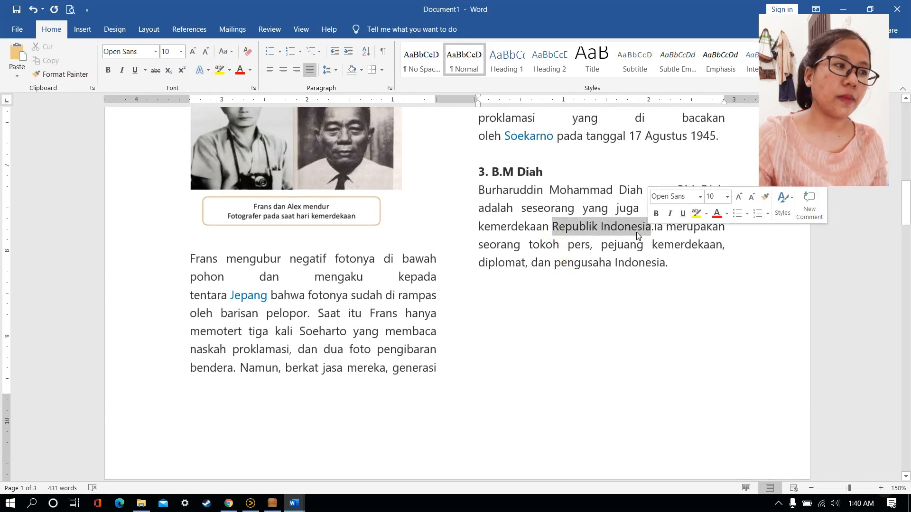
{"action": "left_click", "coordinate": [219, 71]}
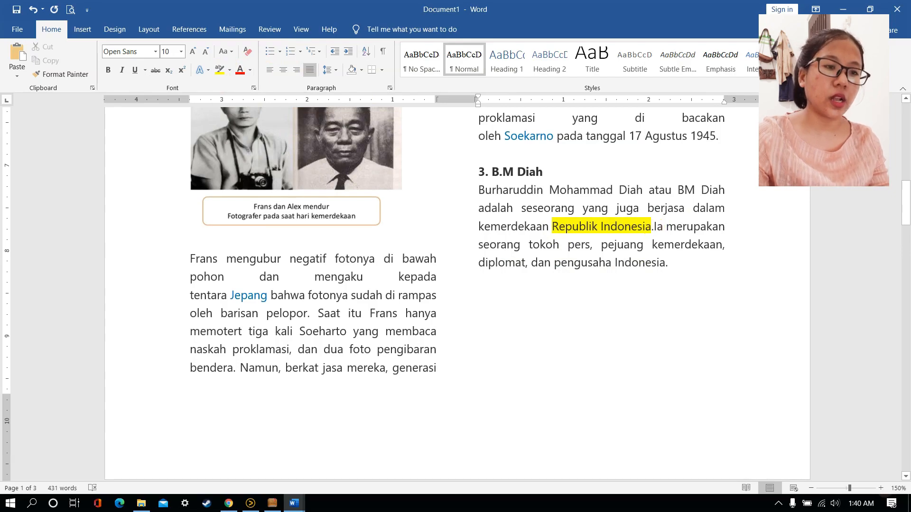
Review the text and pictures on the second page and return to the document's beginning
{"action": "scroll", "coordinate": [604, 309], "scroll_direction": "down", "scroll_amount": 6}
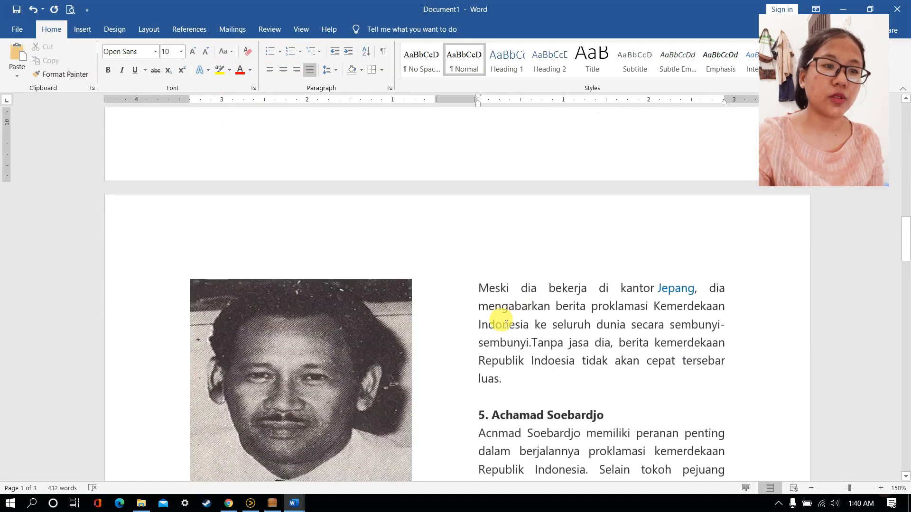
{"action": "scroll", "coordinate": [506, 324], "scroll_direction": "down", "scroll_amount": 3}
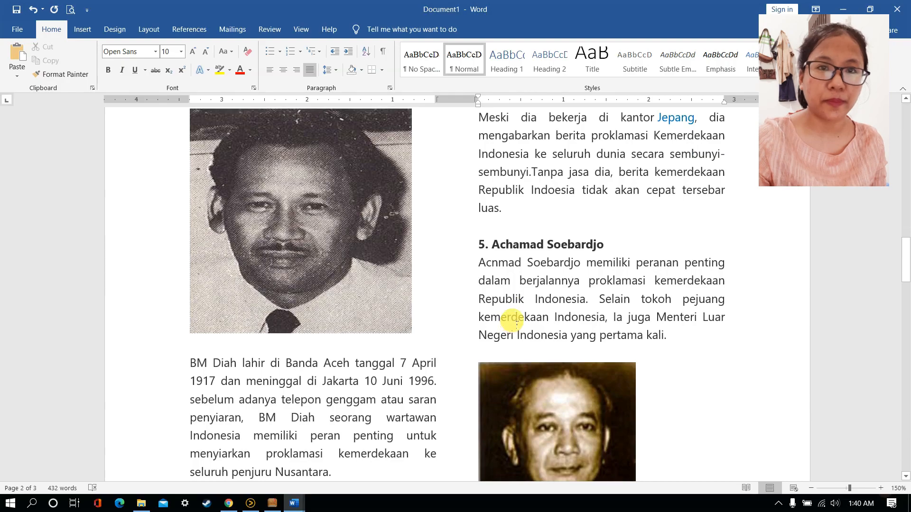
{"action": "scroll", "coordinate": [516, 323], "scroll_direction": "down", "scroll_amount": 2}
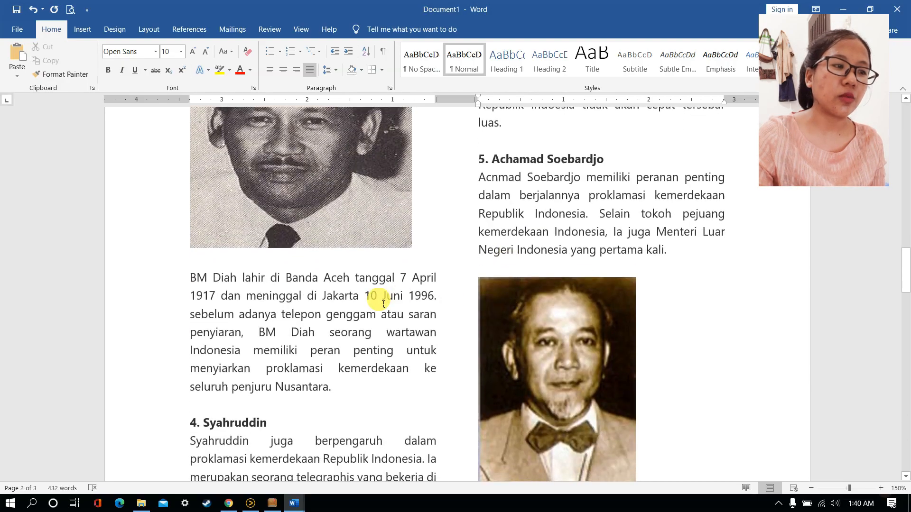
{"action": "scroll", "coordinate": [402, 316], "scroll_direction": "up", "scroll_amount": 15}
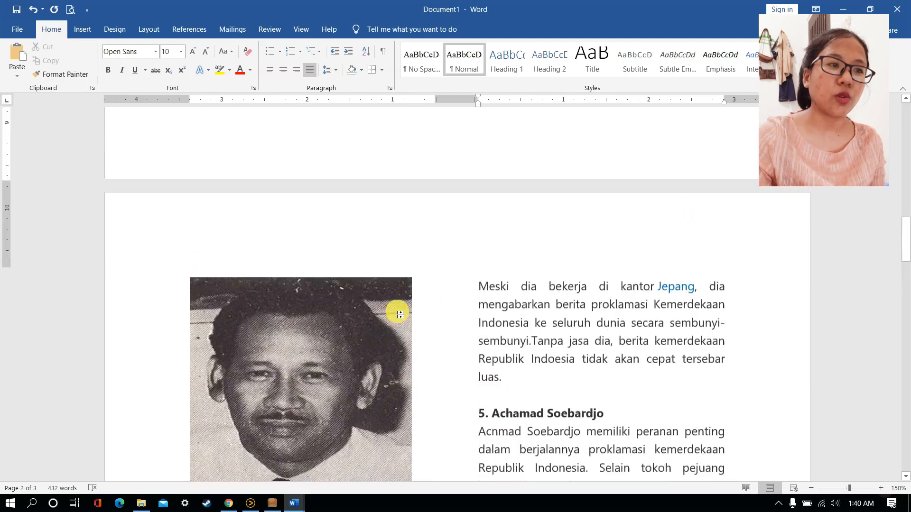
{"action": "scroll", "coordinate": [404, 310], "scroll_direction": "up", "scroll_amount": 3}
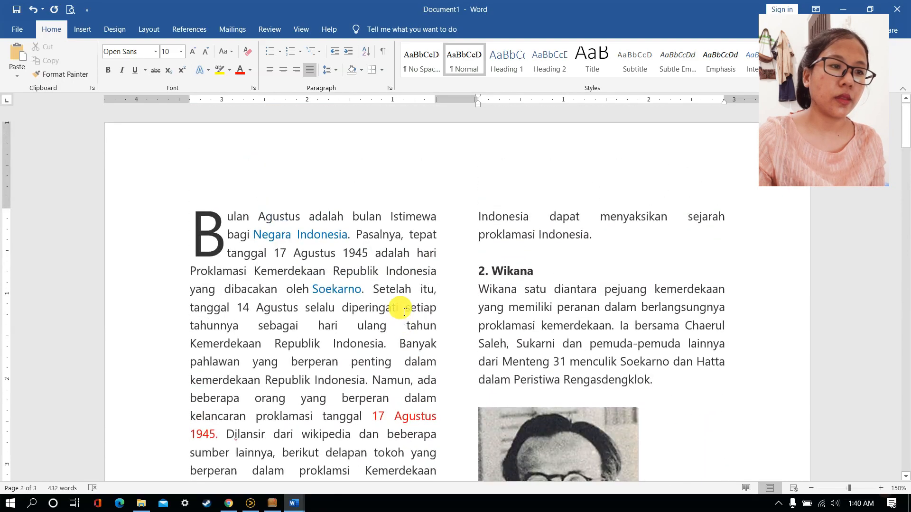
Check project 15 in the e-book, return to Word and add the line "Nama/Kelas/No. Absen" below the document's last paragraph
{"action": "left_click", "coordinate": [272, 503]}
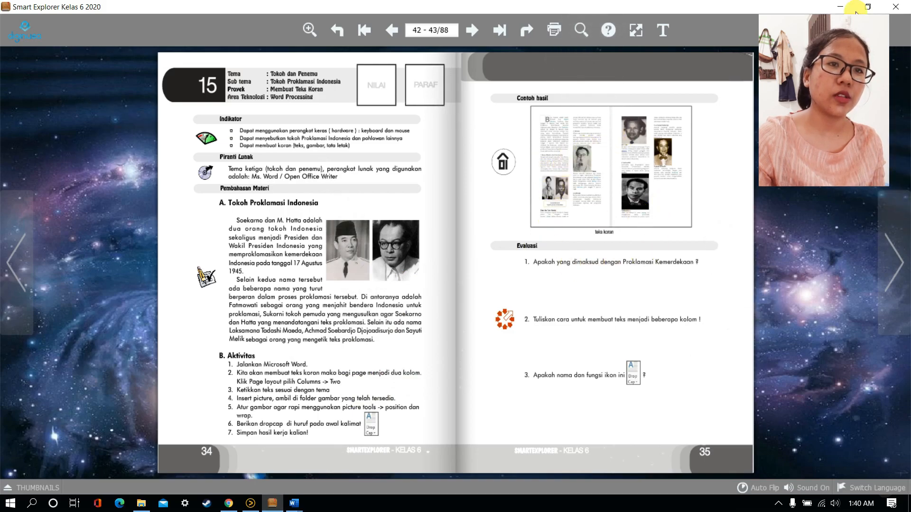
{"action": "left_click", "coordinate": [840, 6]}
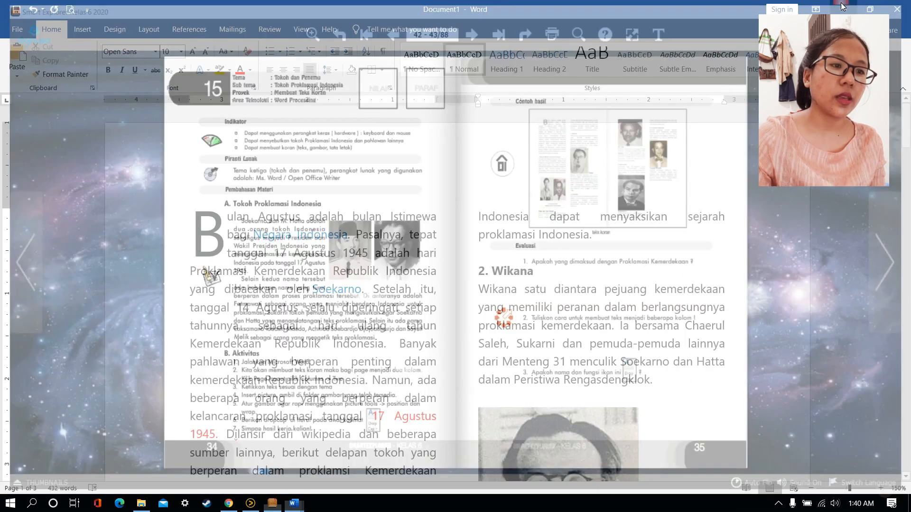
{"action": "scroll", "coordinate": [633, 392], "scroll_direction": "down", "scroll_amount": 15}
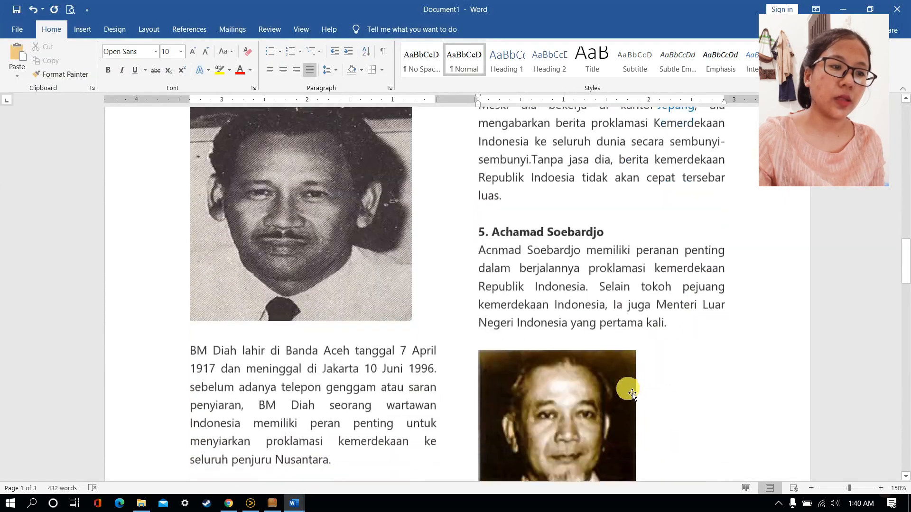
{"action": "scroll", "coordinate": [626, 384], "scroll_direction": "down", "scroll_amount": 10}
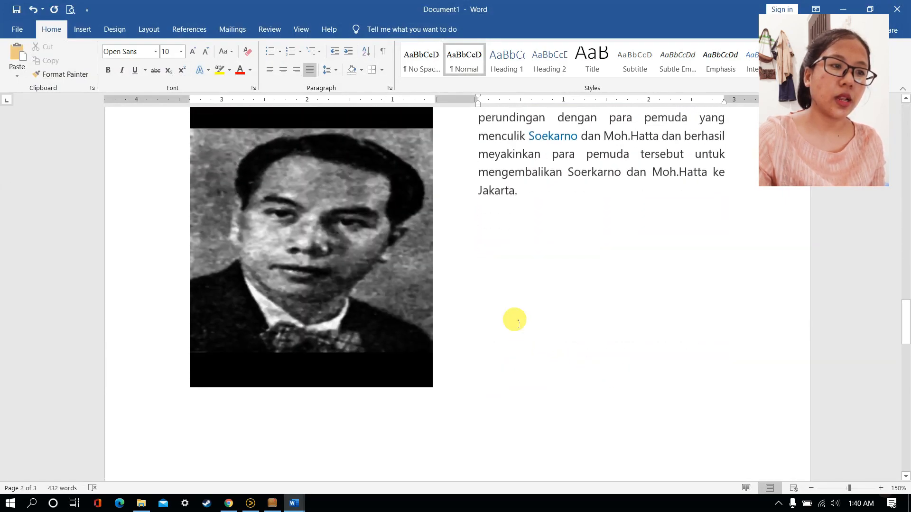
{"action": "left_click", "coordinate": [518, 321]}
{"action": "left_click", "coordinate": [543, 204]}
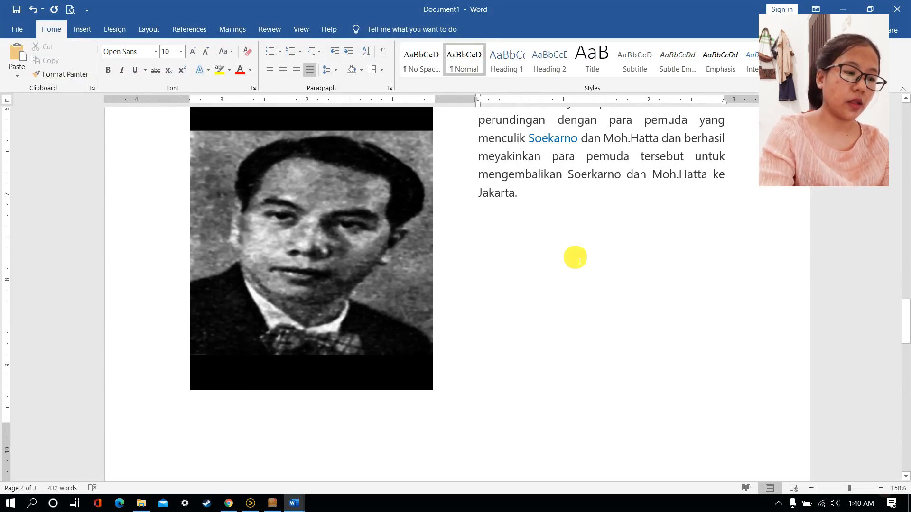
{"action": "key", "text": "Return"}
{"action": "type", "text": "Nama/Kelas/No. Absen"}
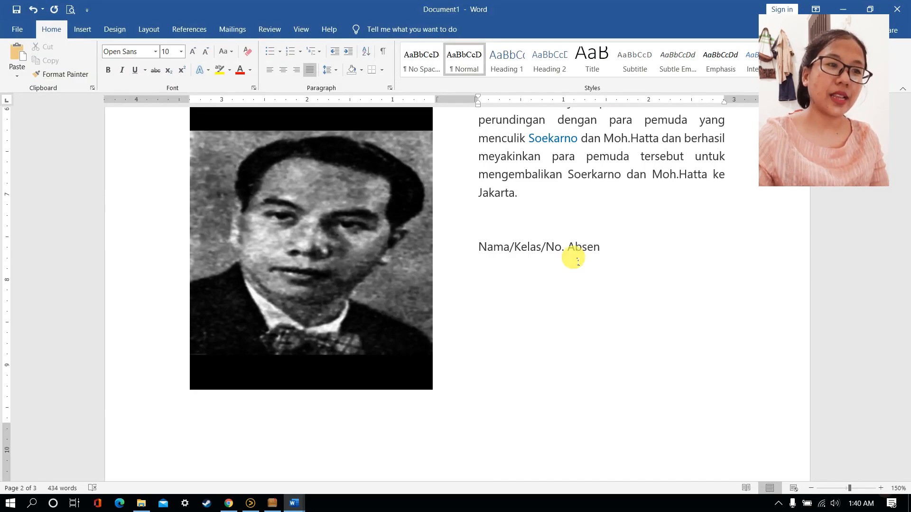
{"action": "scroll", "coordinate": [550, 290], "scroll_direction": "up", "scroll_amount": 15}
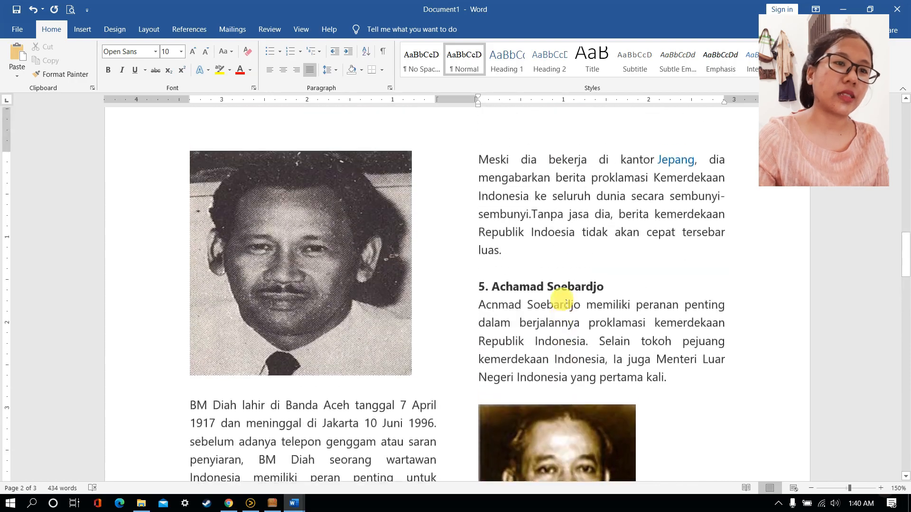
{"action": "scroll", "coordinate": [566, 304], "scroll_direction": "up", "scroll_amount": 15}
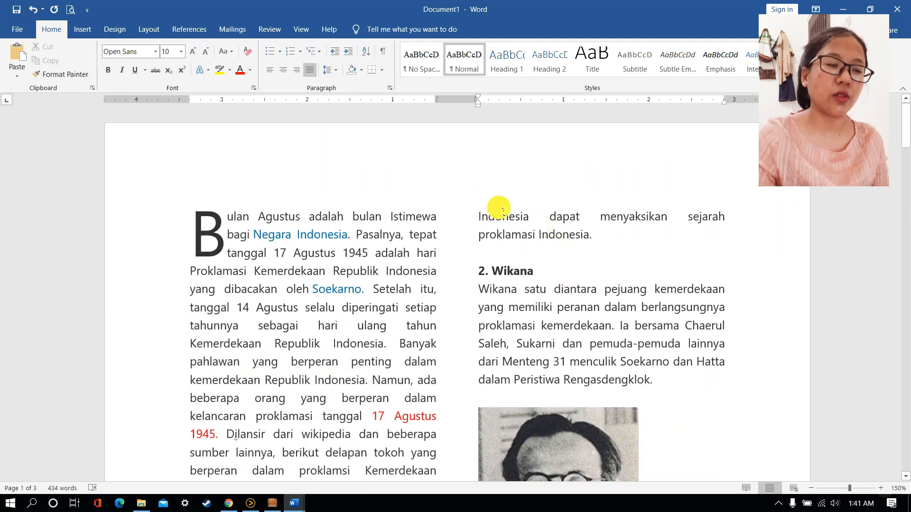
{"action": "left_click", "coordinate": [273, 504]}
{"action": "left_click", "coordinate": [274, 504]}
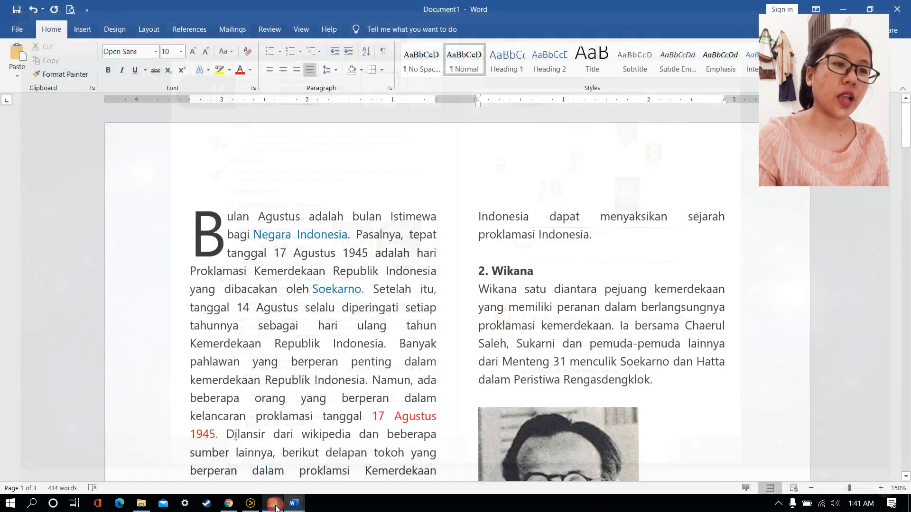
{"action": "left_click", "coordinate": [689, 255]}
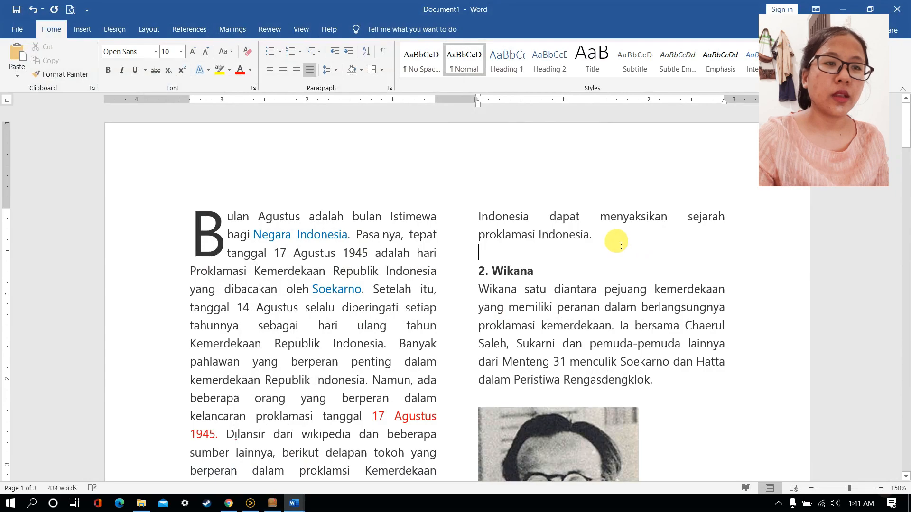
{"action": "left_click", "coordinate": [593, 239]}
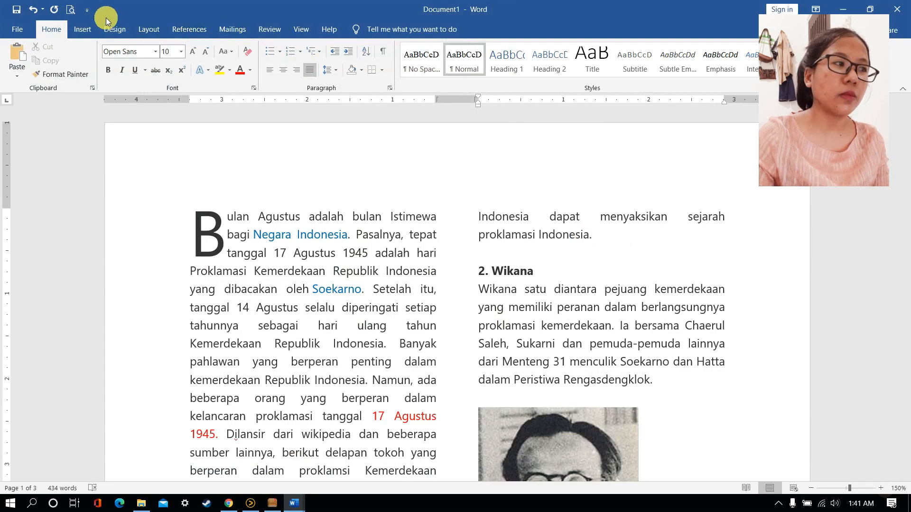
Open the custom watermark settings and choose a text watermark
{"action": "left_click", "coordinate": [83, 29]}
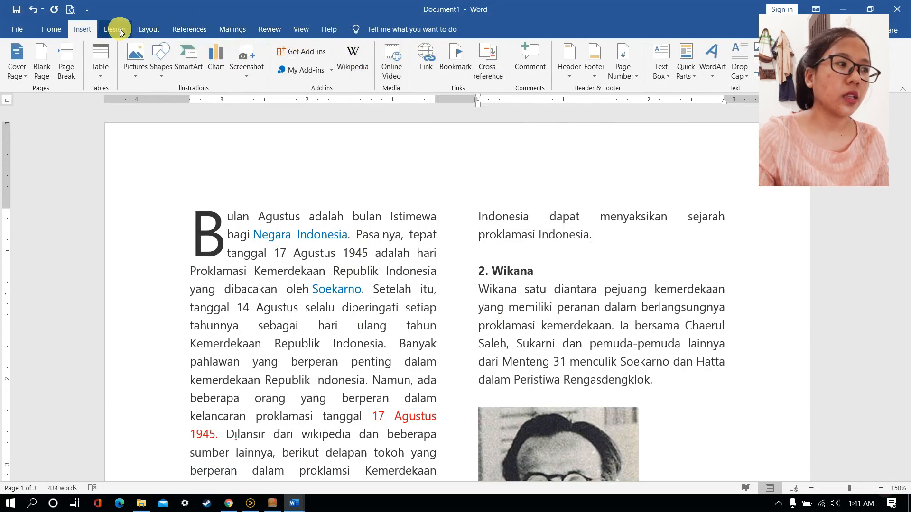
{"action": "left_click", "coordinate": [148, 30]}
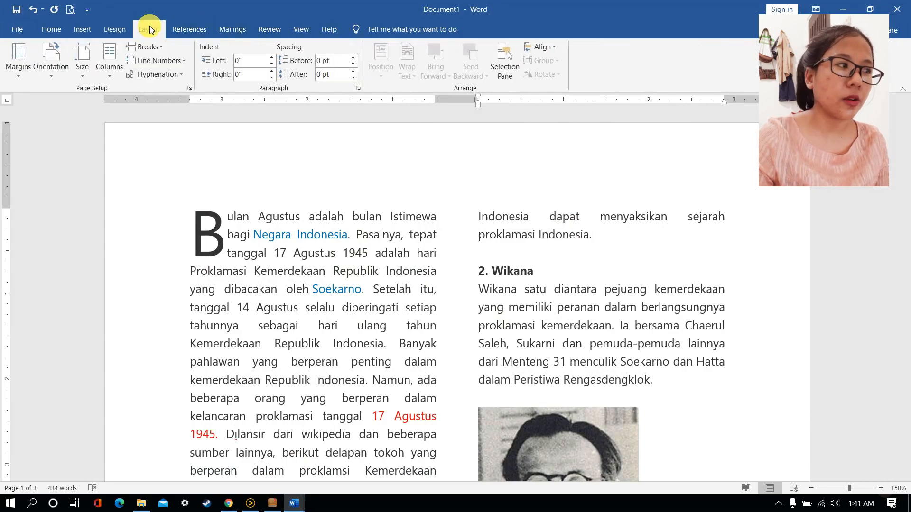
{"action": "left_click", "coordinate": [110, 26]}
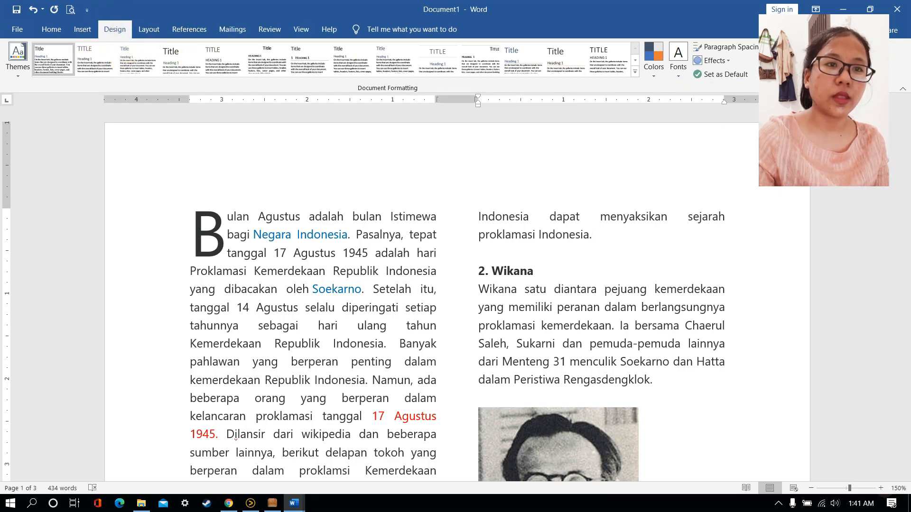
{"action": "left_click", "coordinate": [792, 59]}
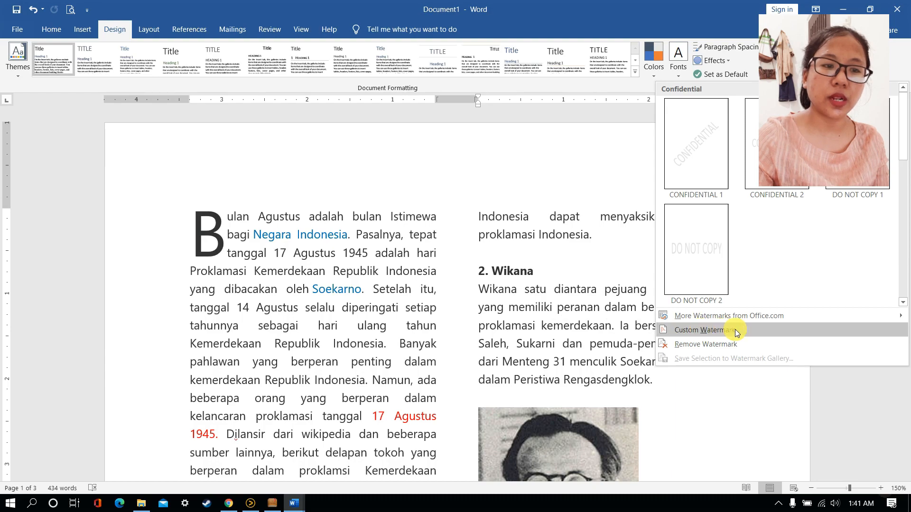
{"action": "left_click", "coordinate": [709, 332]}
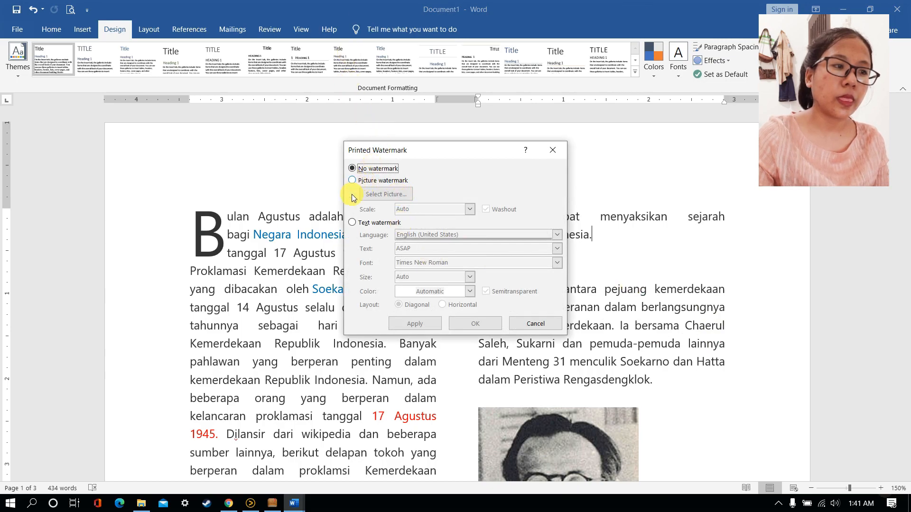
{"action": "left_click", "coordinate": [352, 223]}
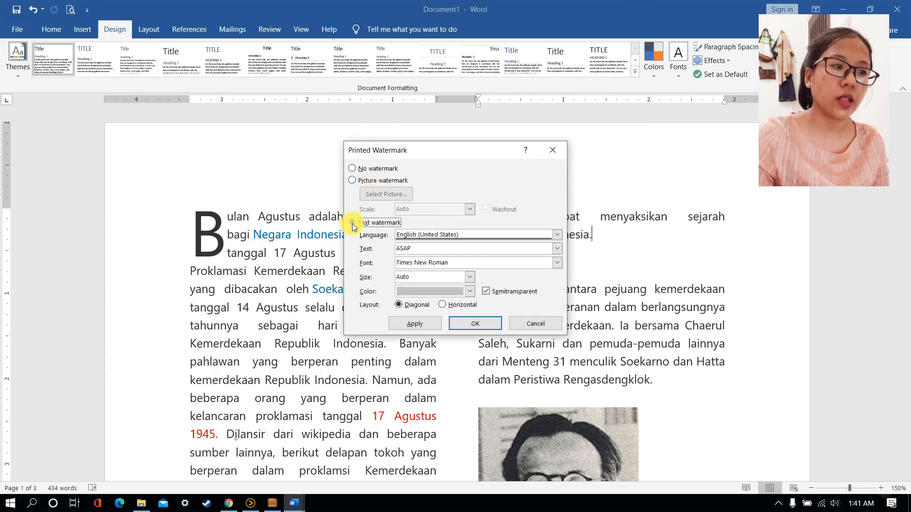
Replace the default watermark text "ASAP" with the author's full name
{"action": "left_click", "coordinate": [427, 249]}
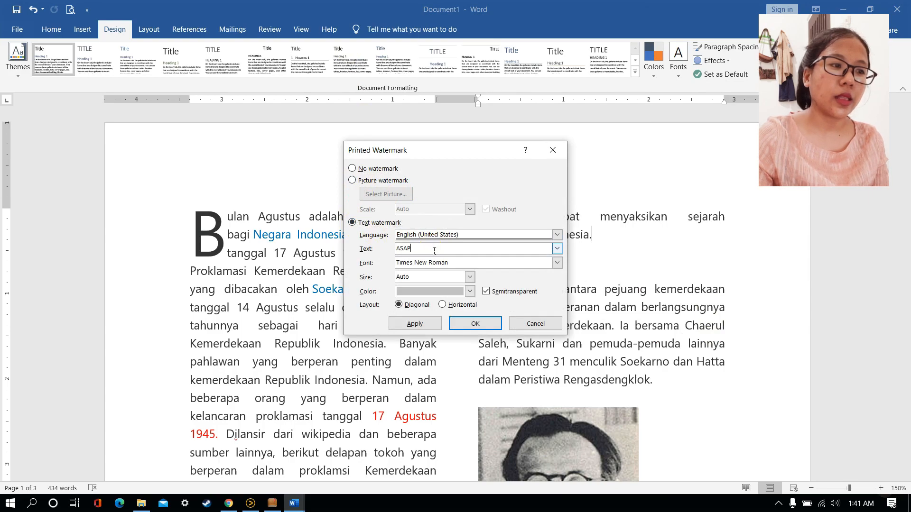
{"action": "left_click", "coordinate": [404, 249]}
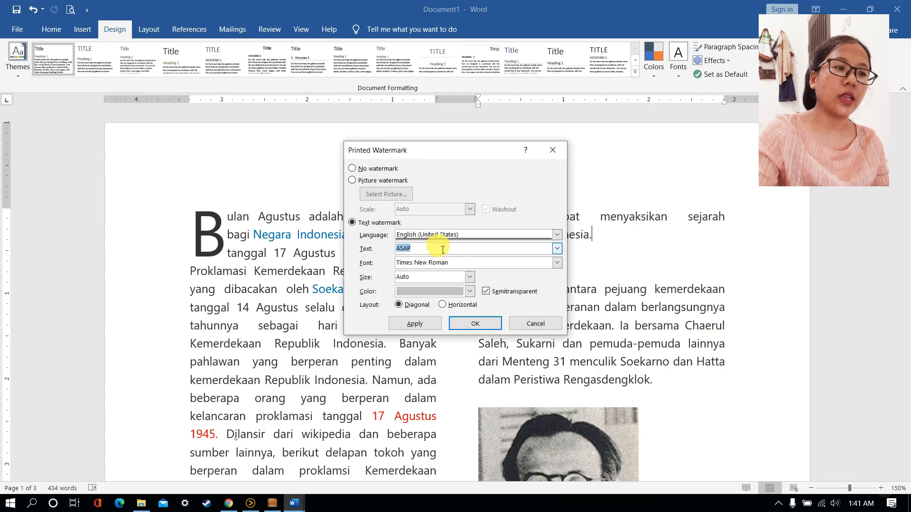
{"action": "key", "text": "BackSpace"}
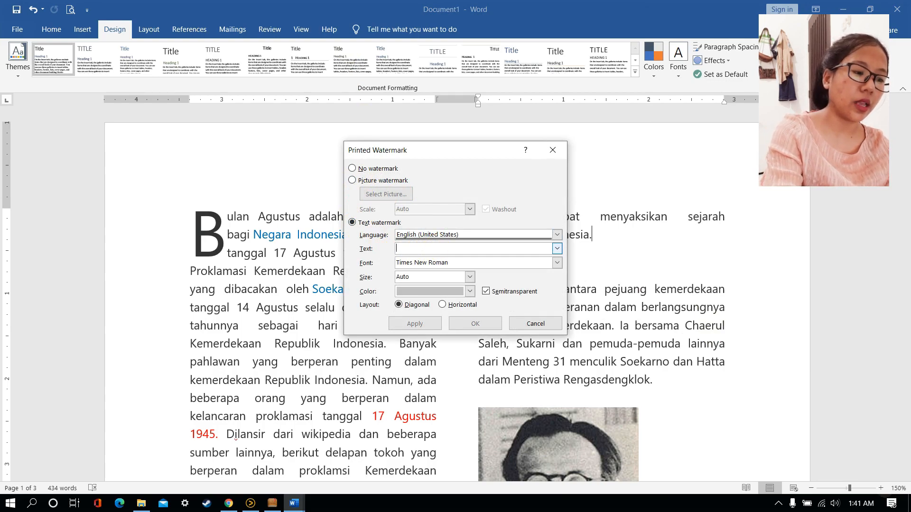
{"action": "type", "text": "Bulan"}
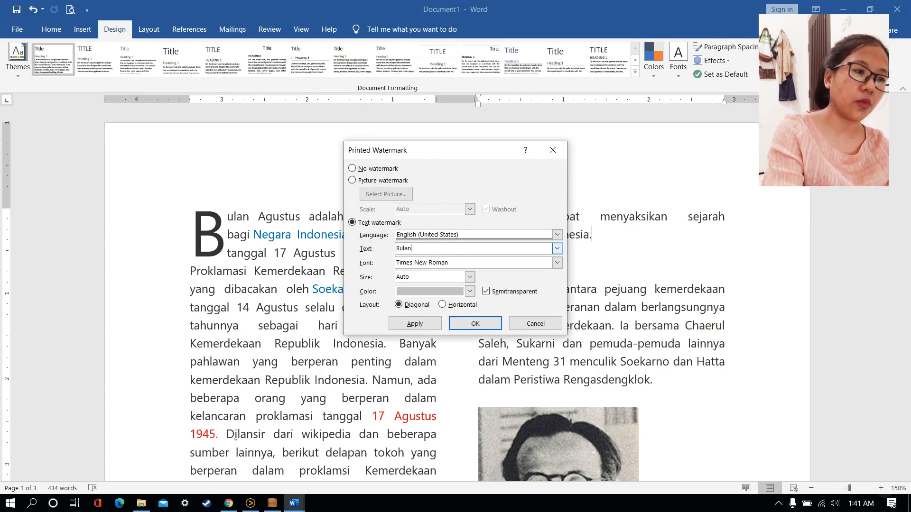
{"action": "type", "text": " Mahadewi"}
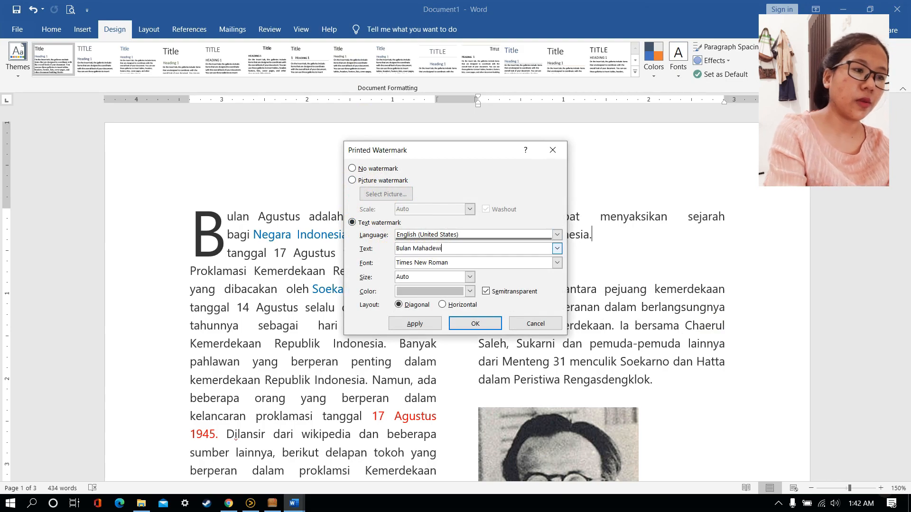
Set the watermark text's font to Comic Sans MS
{"action": "left_click", "coordinate": [558, 263]}
{"action": "scroll", "coordinate": [508, 289], "scroll_direction": "down", "scroll_amount": 5}
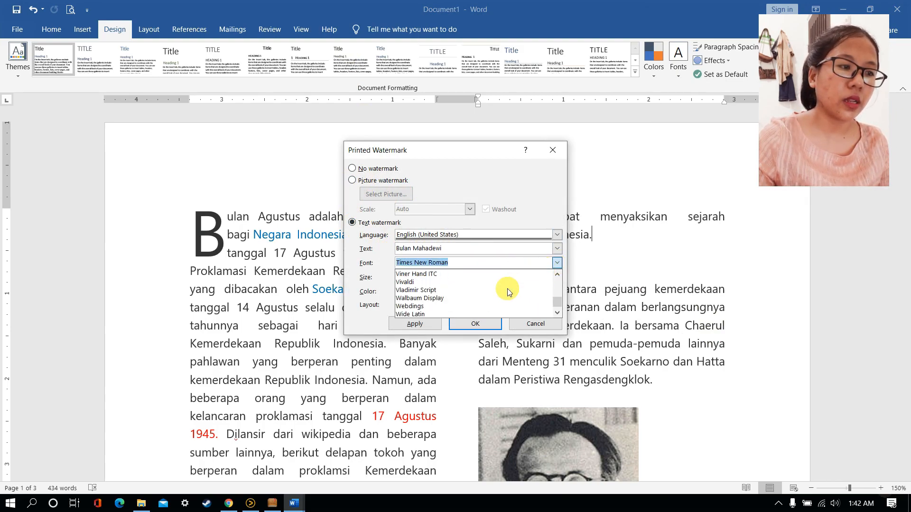
{"action": "scroll", "coordinate": [470, 292], "scroll_direction": "down", "scroll_amount": 4}
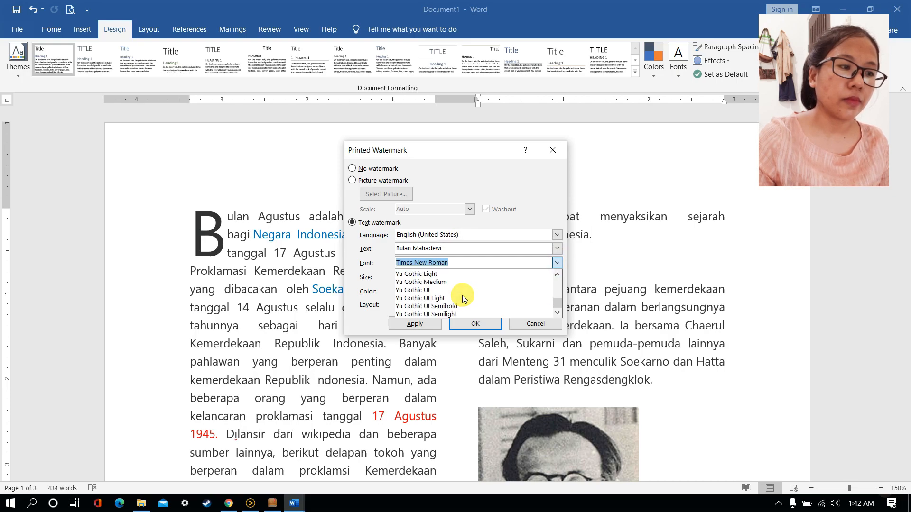
{"action": "scroll", "coordinate": [462, 295], "scroll_direction": "up", "scroll_amount": 3}
{"action": "scroll", "coordinate": [462, 295], "scroll_direction": "down", "scroll_amount": 3}
{"action": "type", "text": "c"}
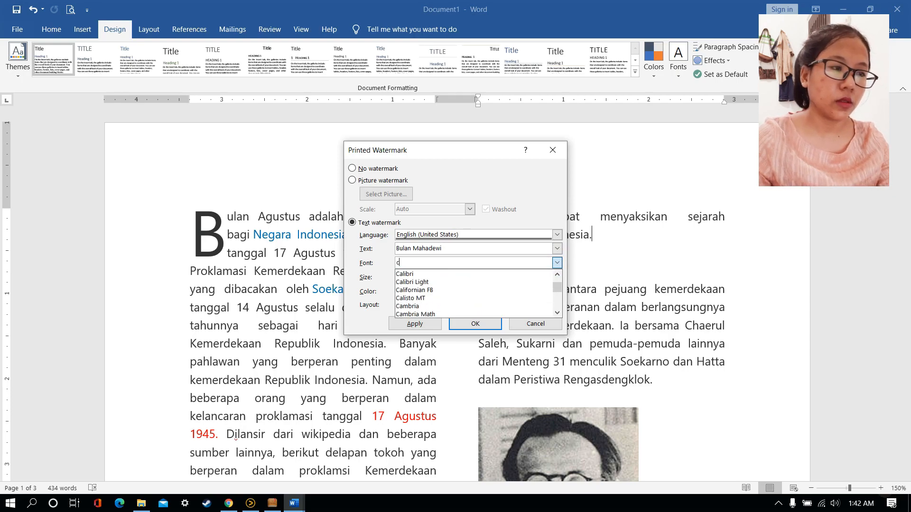
{"action": "type", "text": "o"}
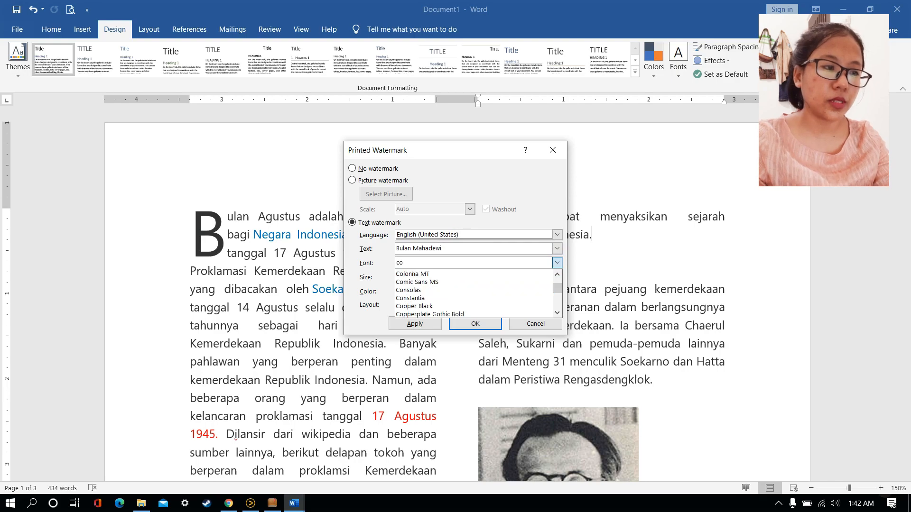
{"action": "left_click", "coordinate": [457, 282]}
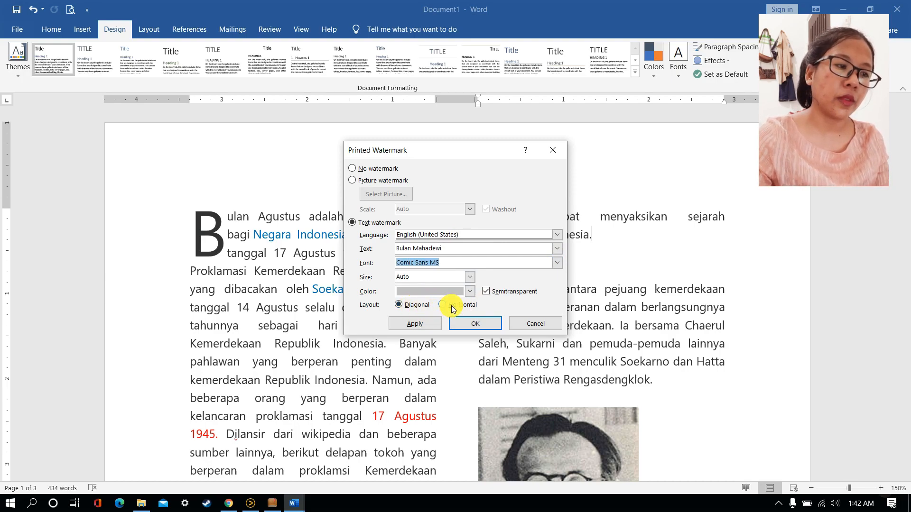
Set the watermark text to a pink shade from the standard palette of additional colours
{"action": "left_click", "coordinate": [470, 292]}
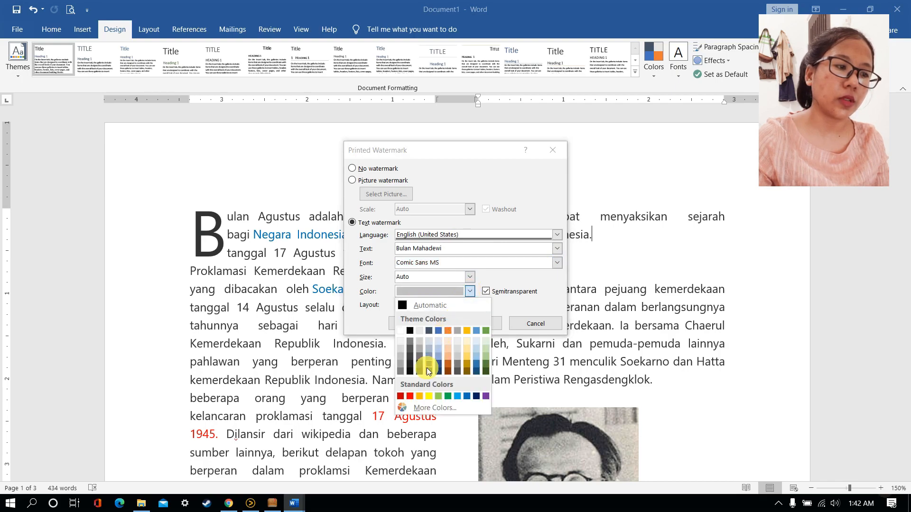
{"action": "left_click", "coordinate": [415, 408]}
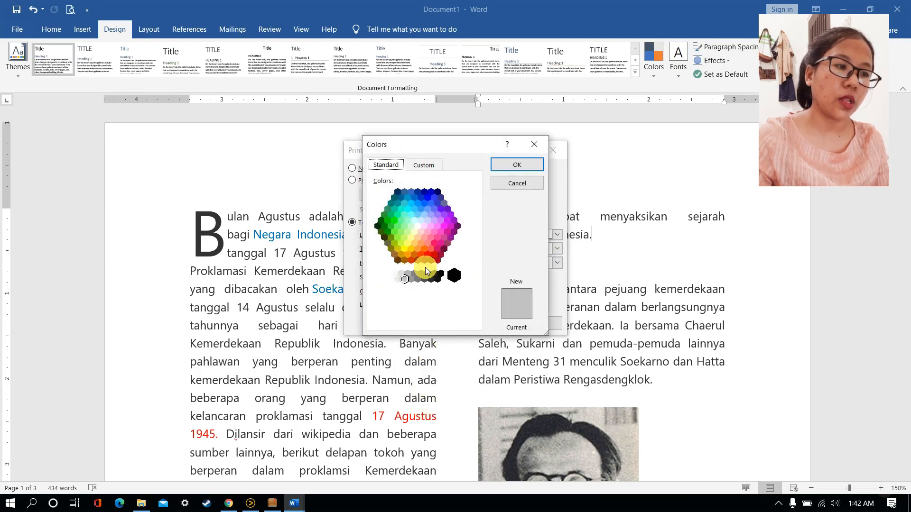
{"action": "left_click", "coordinate": [431, 238]}
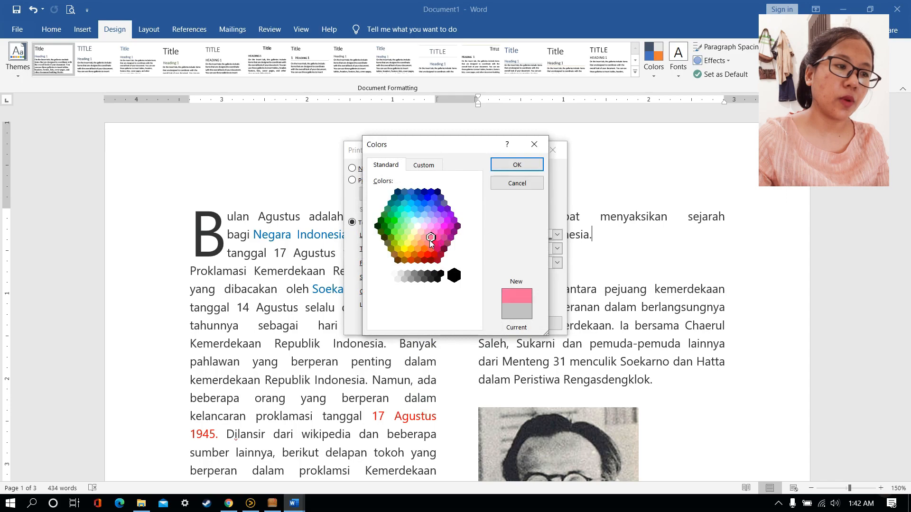
{"action": "left_click", "coordinate": [523, 166]}
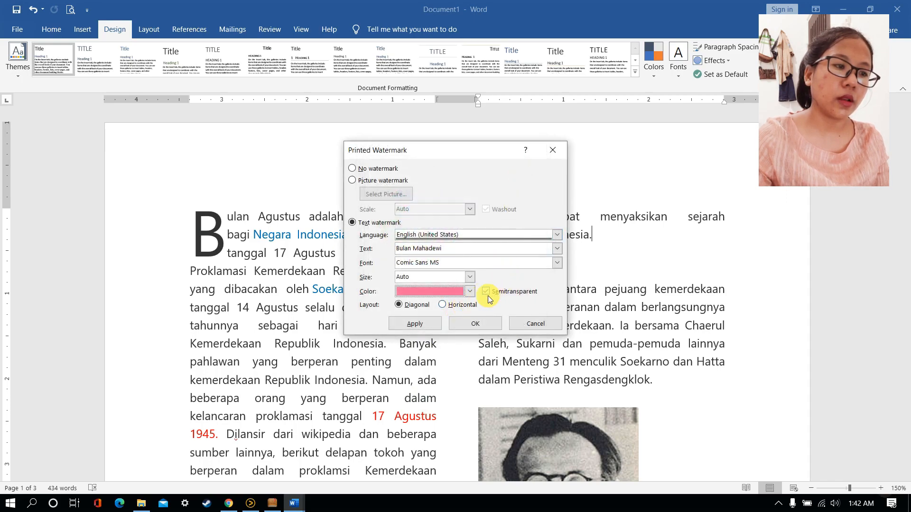
Try the Horizontal watermark layout, switch back to Diagonal and check the available text sizes
{"action": "left_click", "coordinate": [442, 306]}
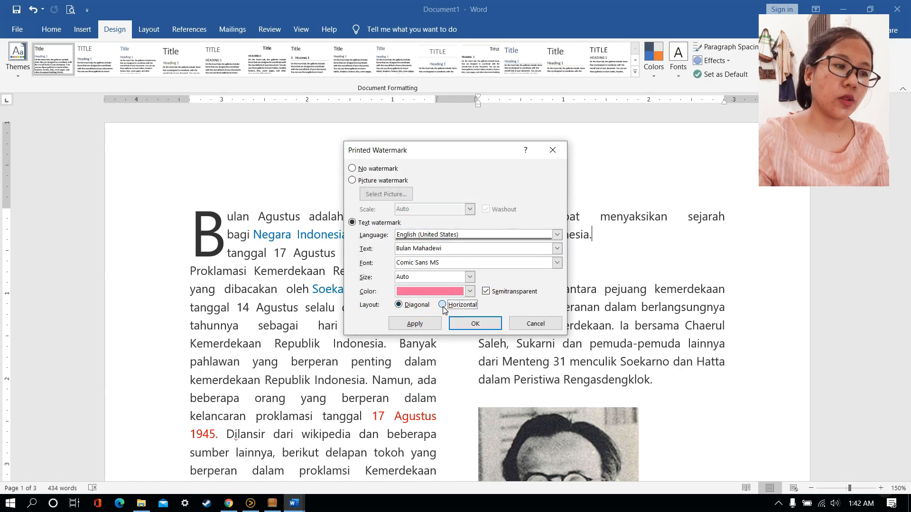
{"action": "left_click", "coordinate": [414, 305]}
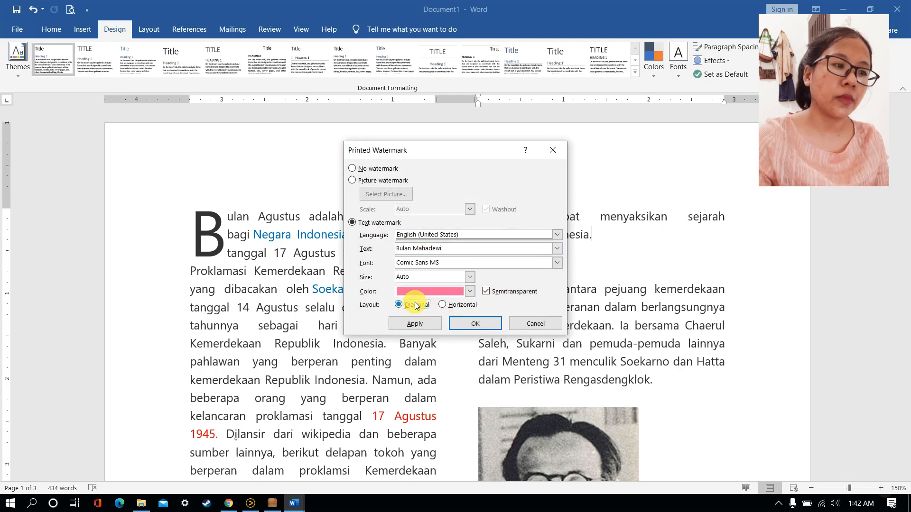
{"action": "left_click", "coordinate": [469, 277]}
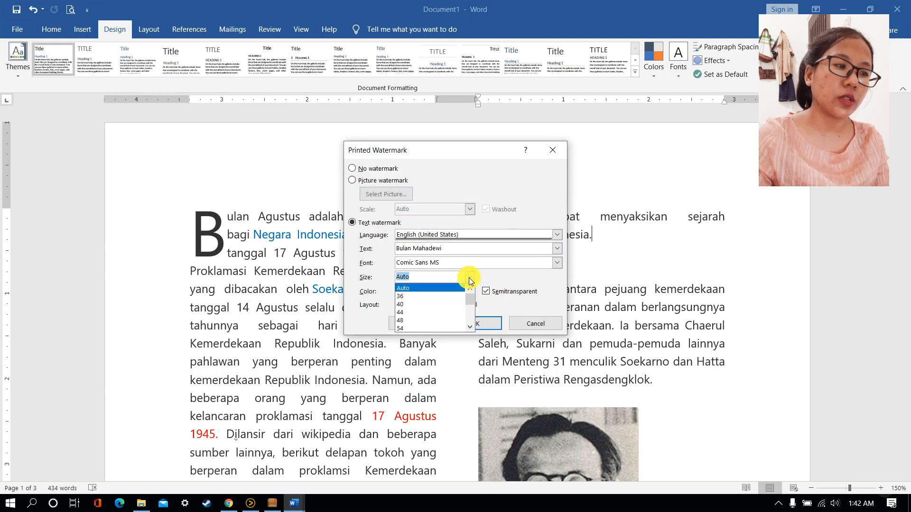
{"action": "left_click", "coordinate": [469, 281]}
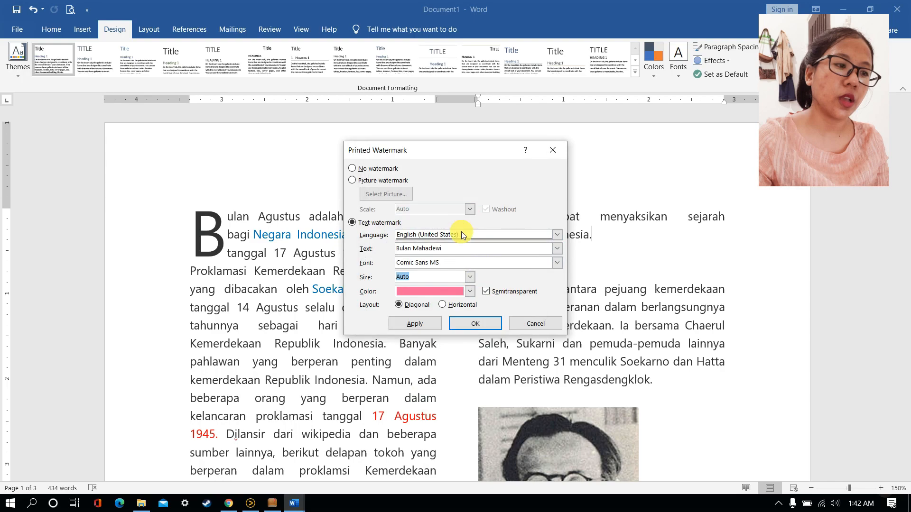
Apply the diagonal text watermark to the document and close the watermark settings
{"action": "left_click", "coordinate": [419, 328]}
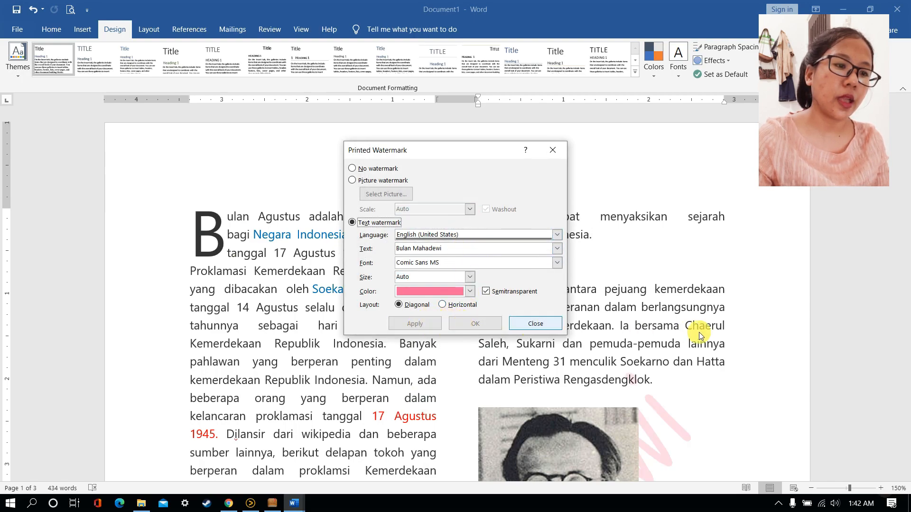
{"action": "left_click", "coordinate": [535, 324]}
Review the watermark, pictures, coloured text and identity line across the pages of the newspaper document
{"action": "scroll", "coordinate": [655, 375], "scroll_direction": "down", "scroll_amount": 8}
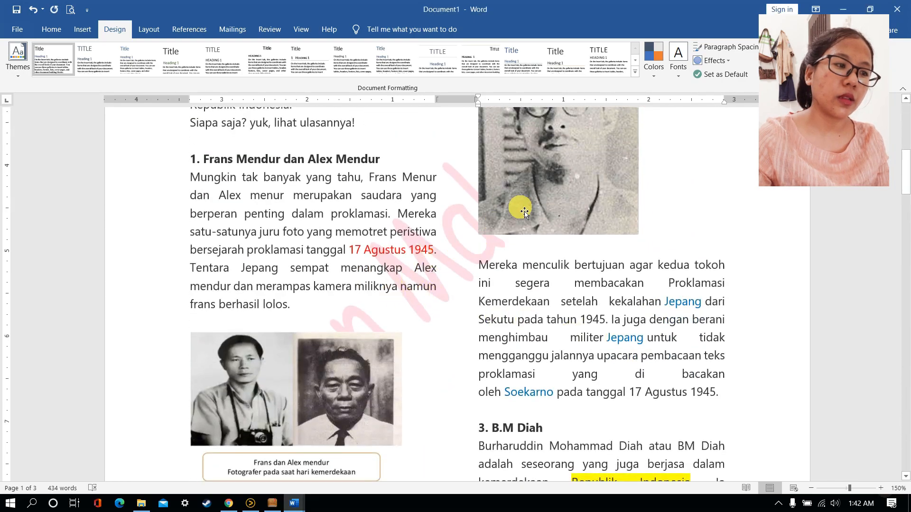
{"action": "scroll", "coordinate": [683, 322], "scroll_direction": "down", "scroll_amount": 7}
{"action": "scroll", "coordinate": [676, 326], "scroll_direction": "down", "scroll_amount": 10}
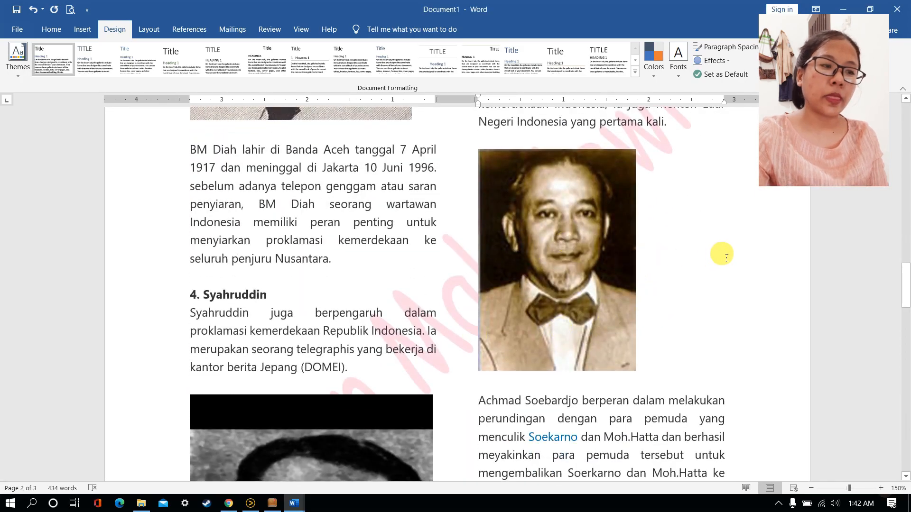
{"action": "scroll", "coordinate": [665, 254], "scroll_direction": "down", "scroll_amount": 6}
{"action": "scroll", "coordinate": [728, 257], "scroll_direction": "down", "scroll_amount": 2}
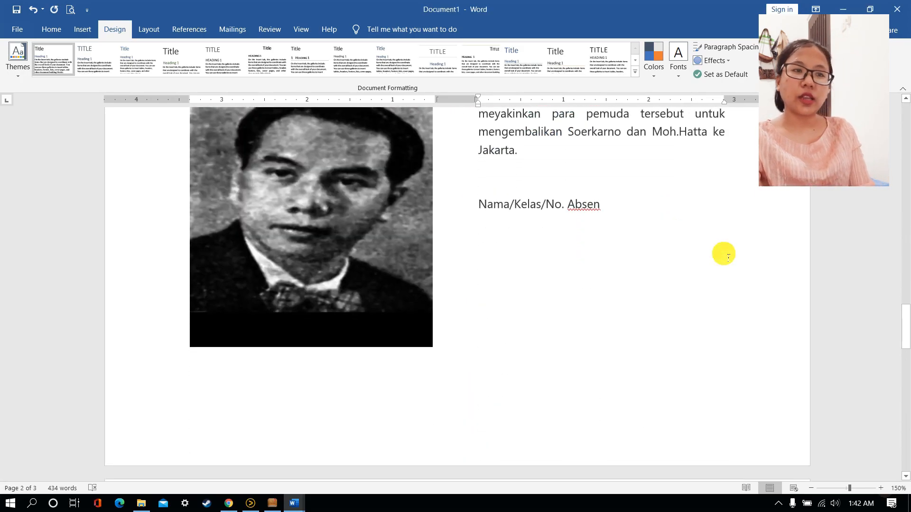
{"action": "scroll", "coordinate": [723, 254], "scroll_direction": "up", "scroll_amount": 10}
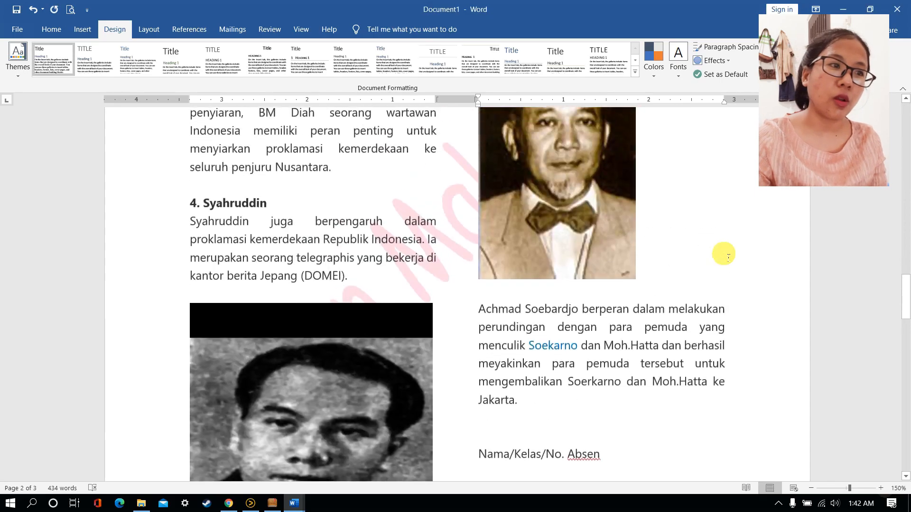
{"action": "scroll", "coordinate": [729, 256], "scroll_direction": "up", "scroll_amount": 15}
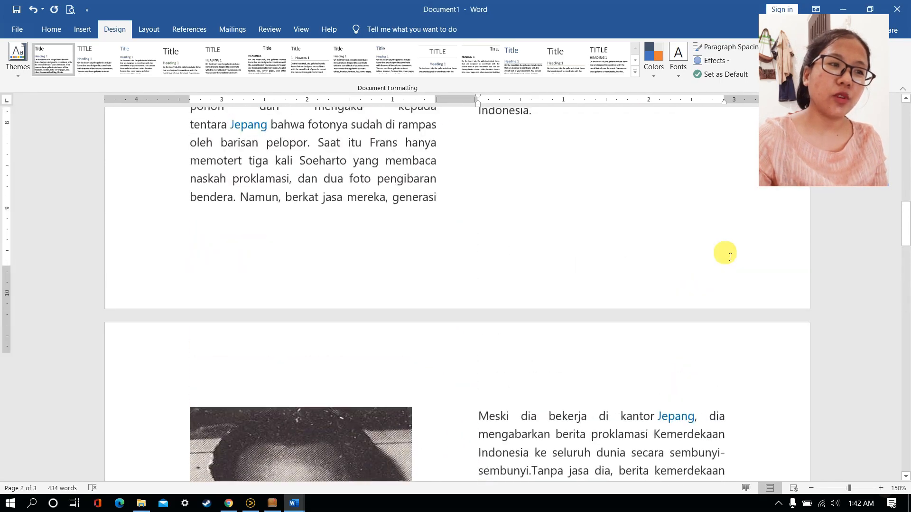
{"action": "scroll", "coordinate": [729, 256], "scroll_direction": "up", "scroll_amount": 15}
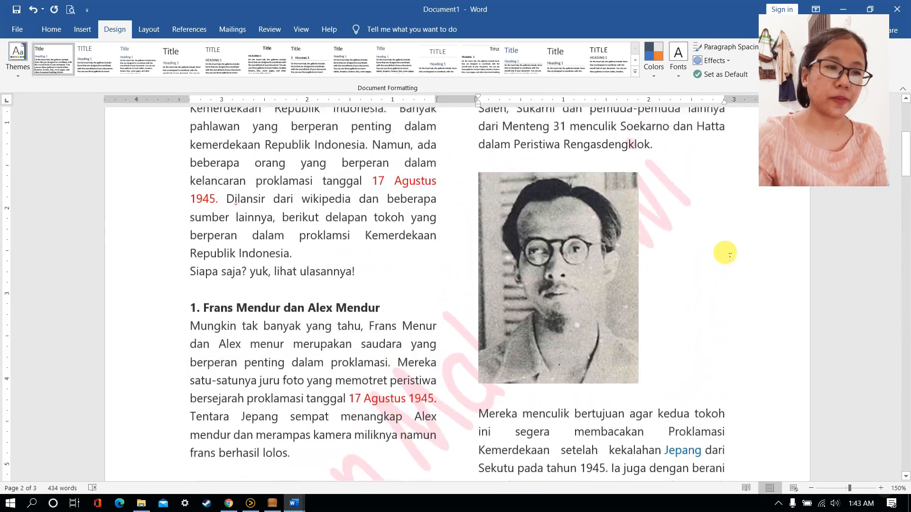
{"action": "scroll", "coordinate": [730, 253], "scroll_direction": "up", "scroll_amount": 3}
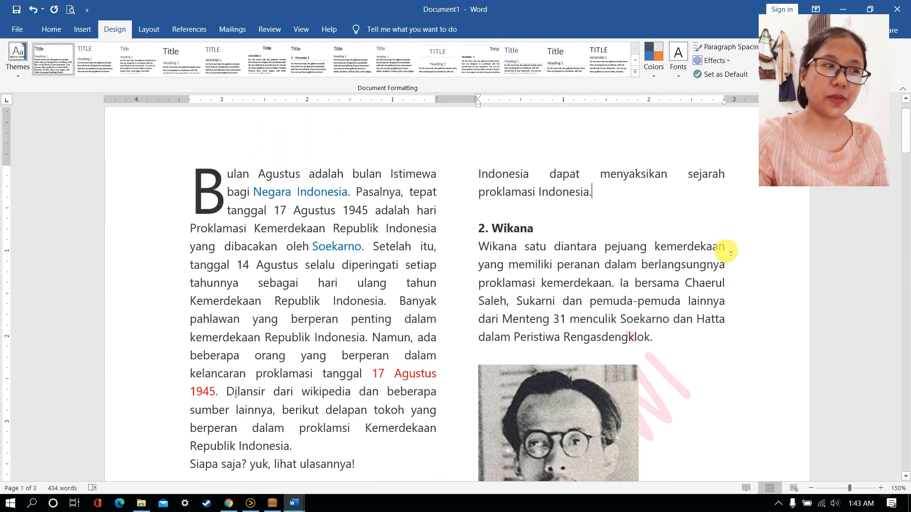
{"action": "scroll", "coordinate": [727, 252], "scroll_direction": "down", "scroll_amount": 8}
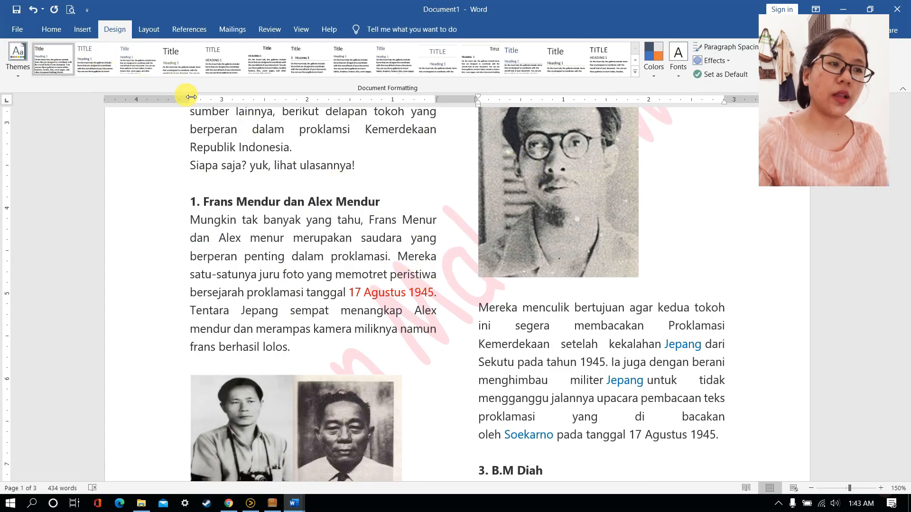
{"action": "scroll", "coordinate": [357, 266], "scroll_direction": "up", "scroll_amount": 7}
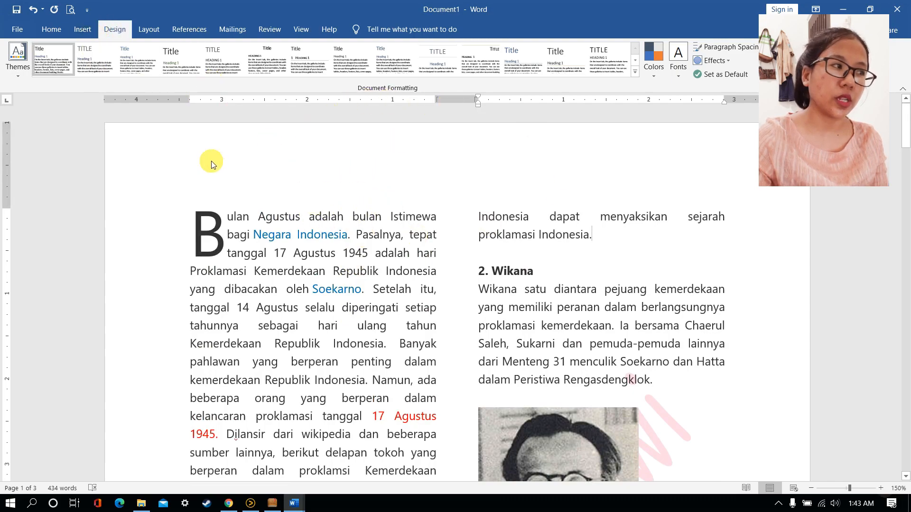
Start saving a copy of the document and choose the Documents folder as its location
{"action": "left_click", "coordinate": [24, 29]}
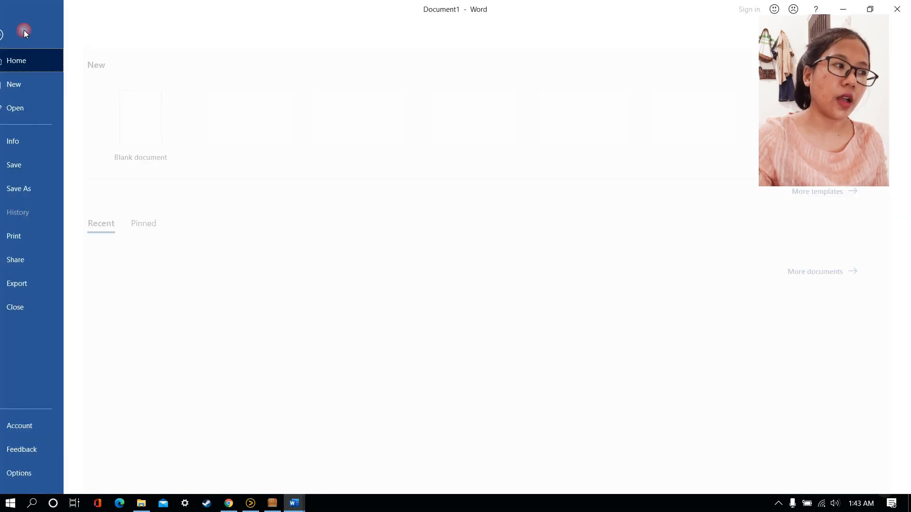
{"action": "left_click", "coordinate": [53, 189]}
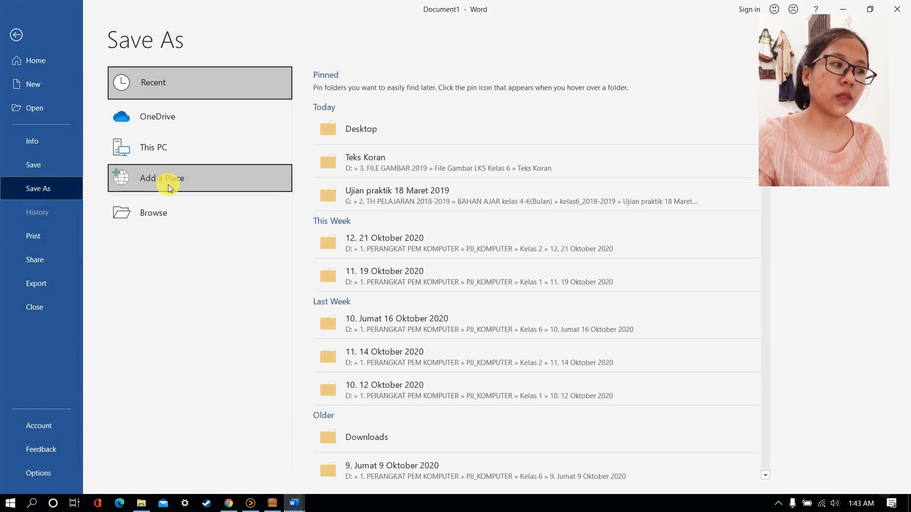
{"action": "left_click", "coordinate": [176, 214]}
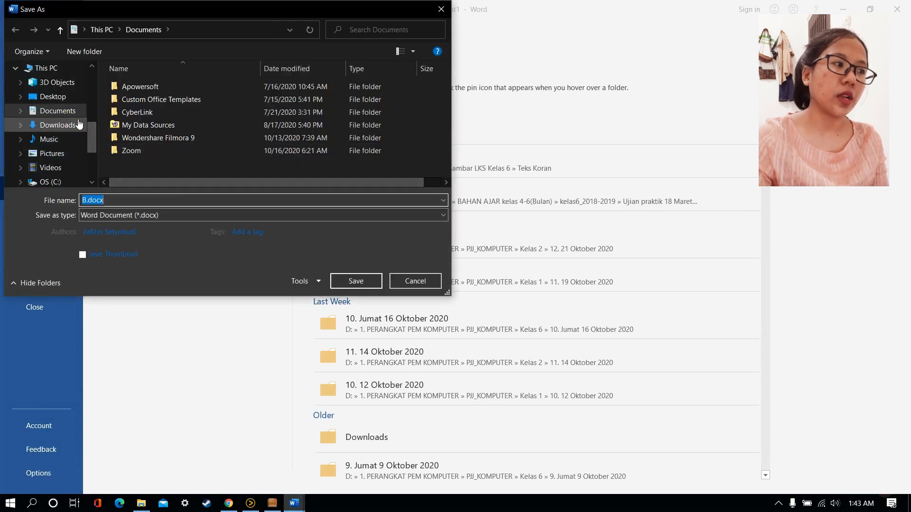
{"action": "left_click", "coordinate": [79, 124]}
{"action": "left_click", "coordinate": [78, 110]}
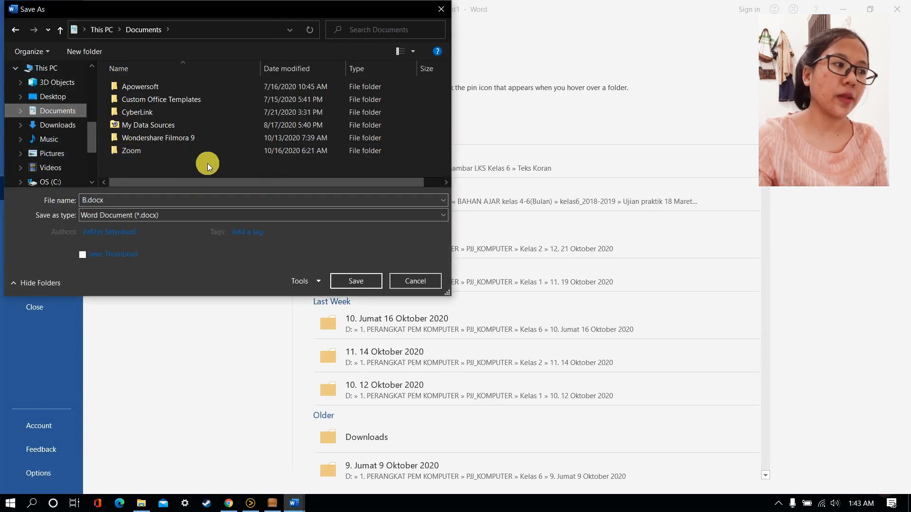
Name the file "Nama_kelas_No Absen"
{"action": "left_click", "coordinate": [174, 203]}
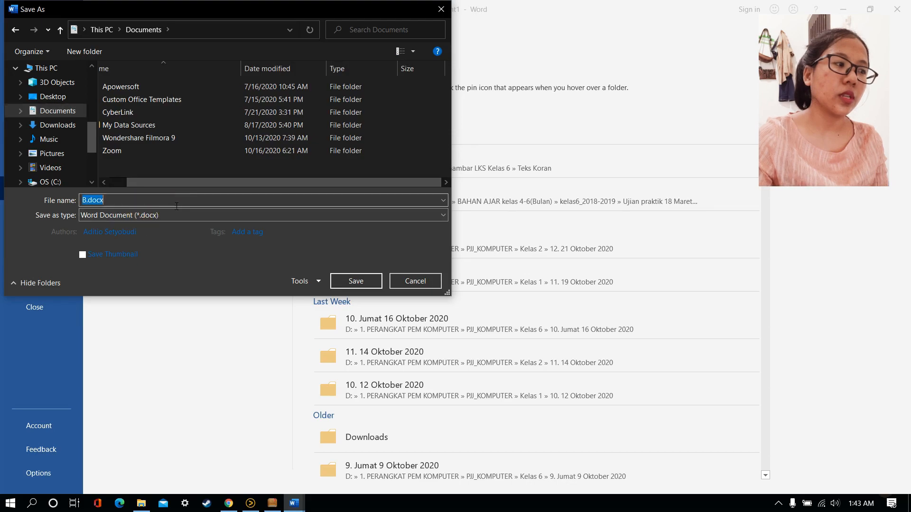
{"action": "type", "text": "N"}
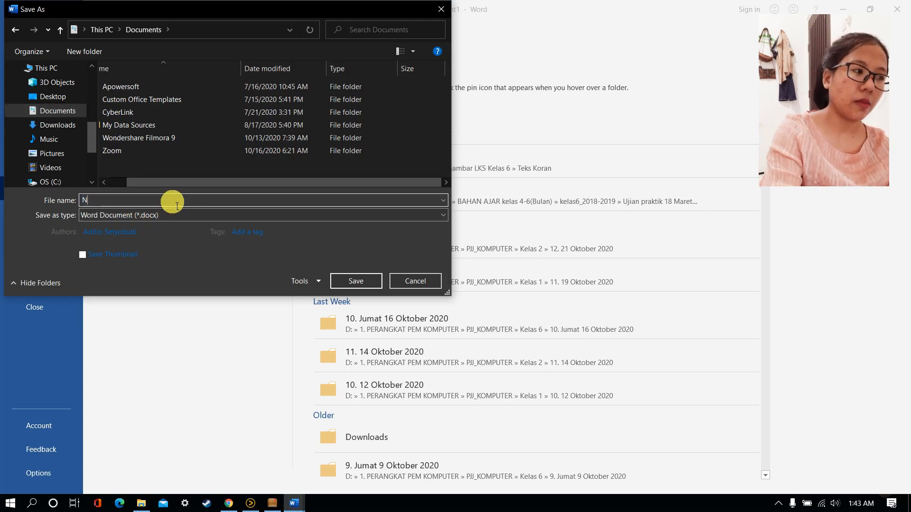
{"action": "type", "text": "ama_"}
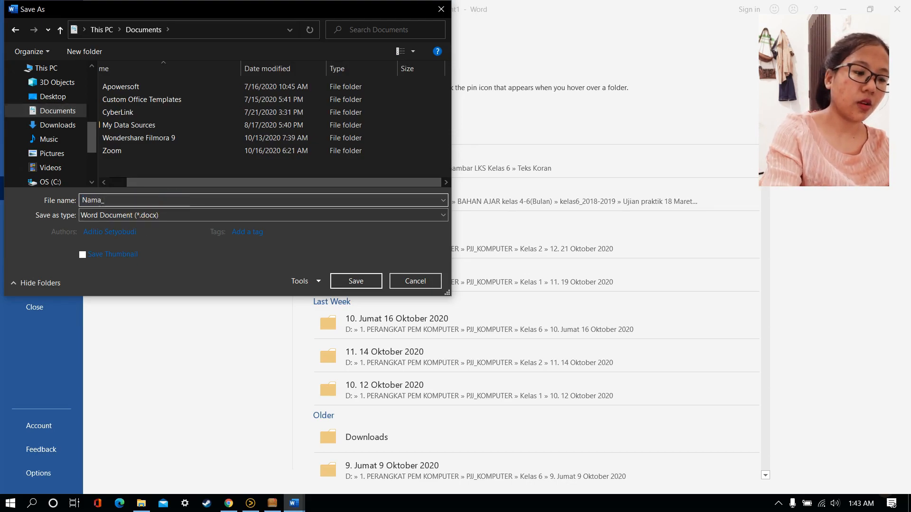
{"action": "type", "text": "kelas_"}
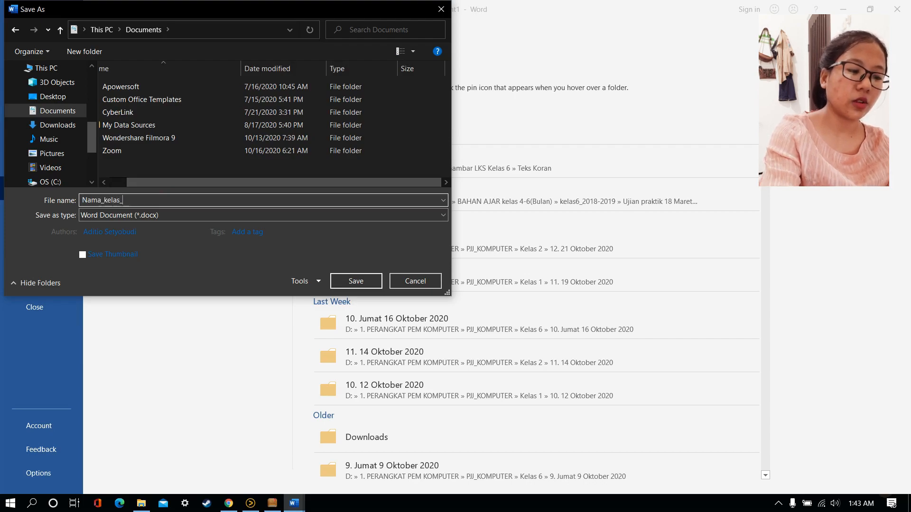
{"action": "type", "text": "No. Absen"}
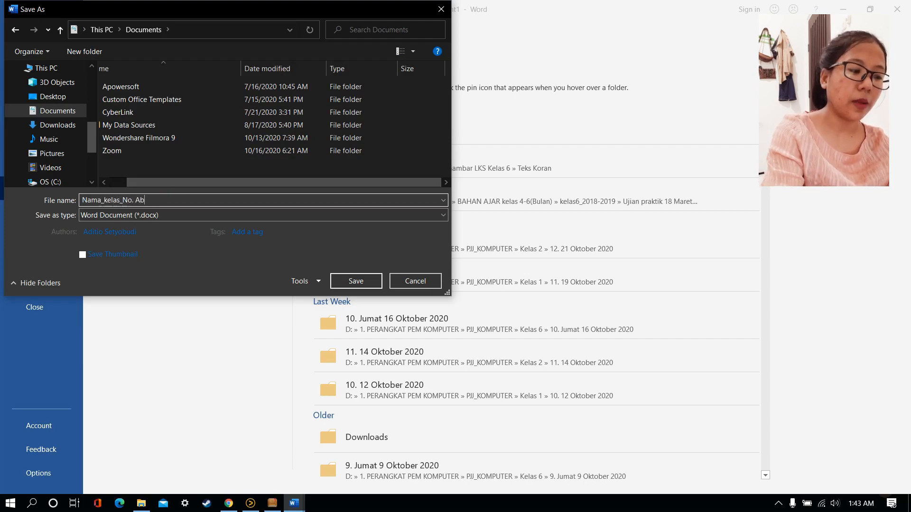
{"action": "key", "text": "BackSpace"}
{"action": "key", "text": "BackSpace"}
{"action": "key", "text": "BackSpace"}
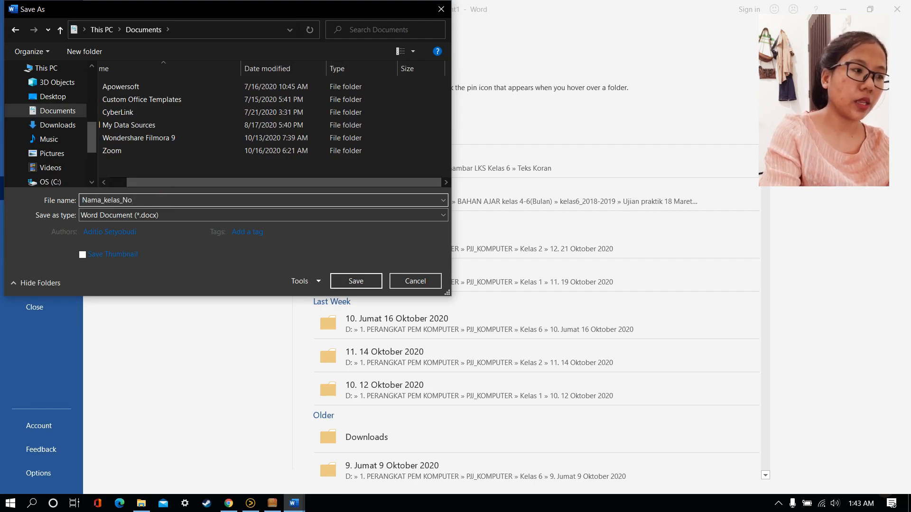
{"action": "type", "text": "Absen"}
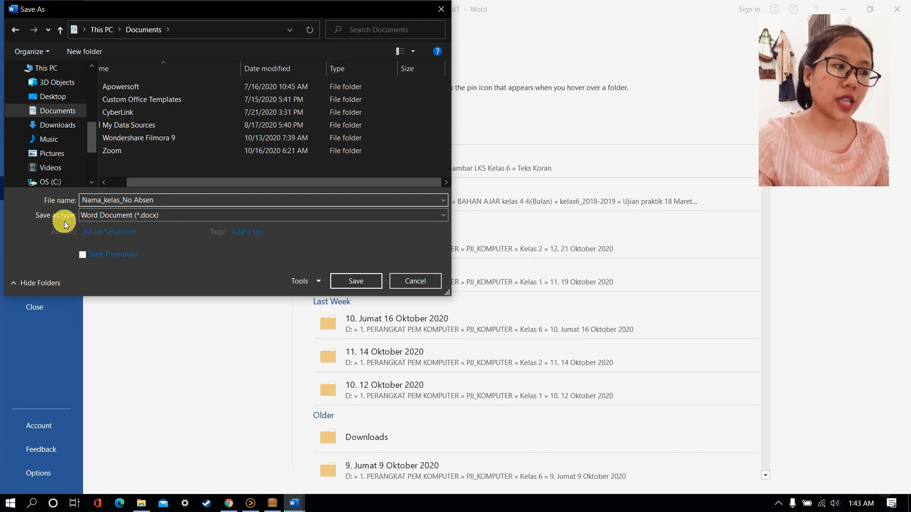
Set the file type to PDF and save the document
{"action": "left_click", "coordinate": [435, 218]}
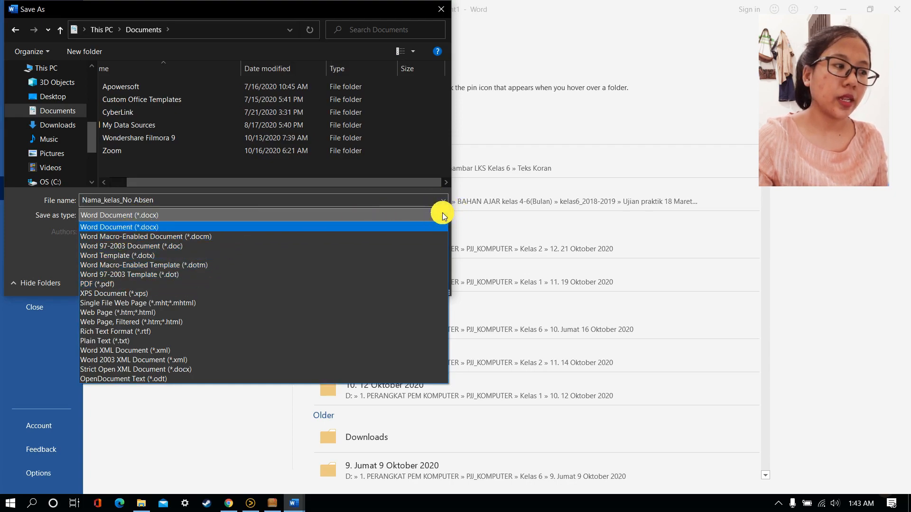
{"action": "left_click", "coordinate": [95, 284]}
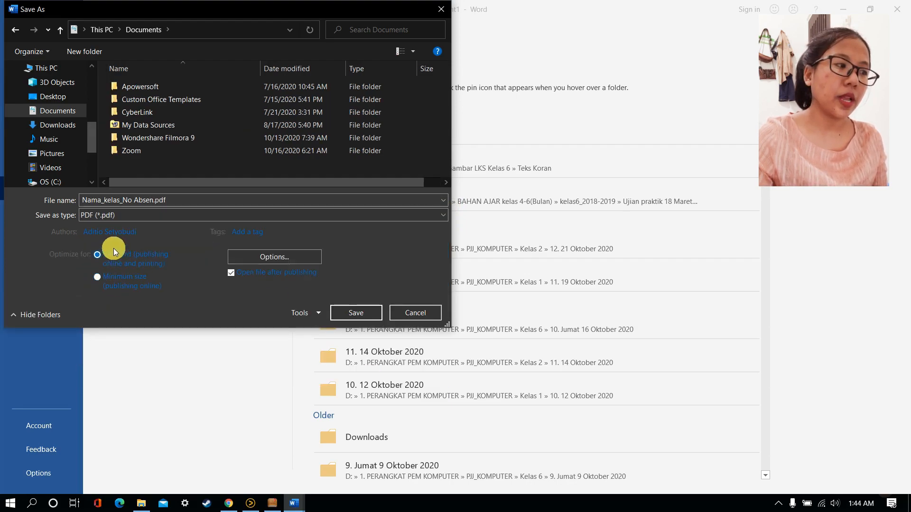
{"action": "left_click", "coordinate": [95, 286]}
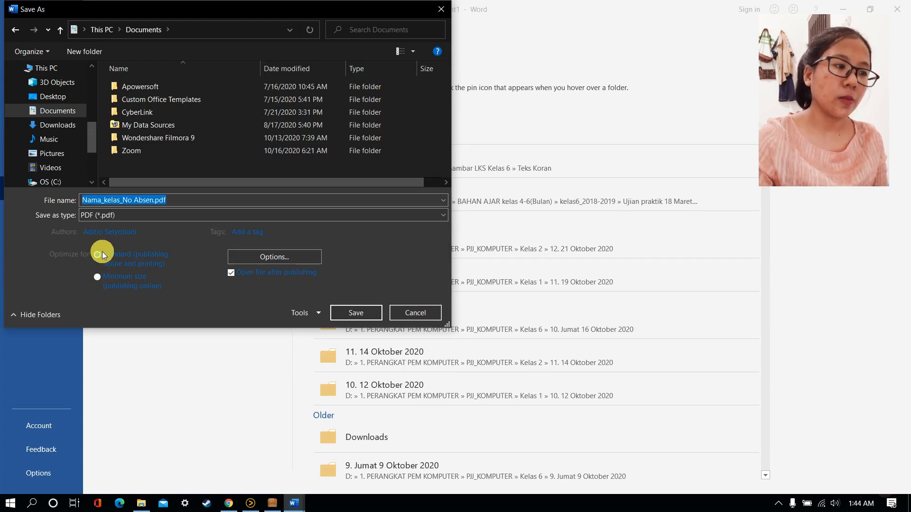
{"action": "left_click", "coordinate": [353, 314]}
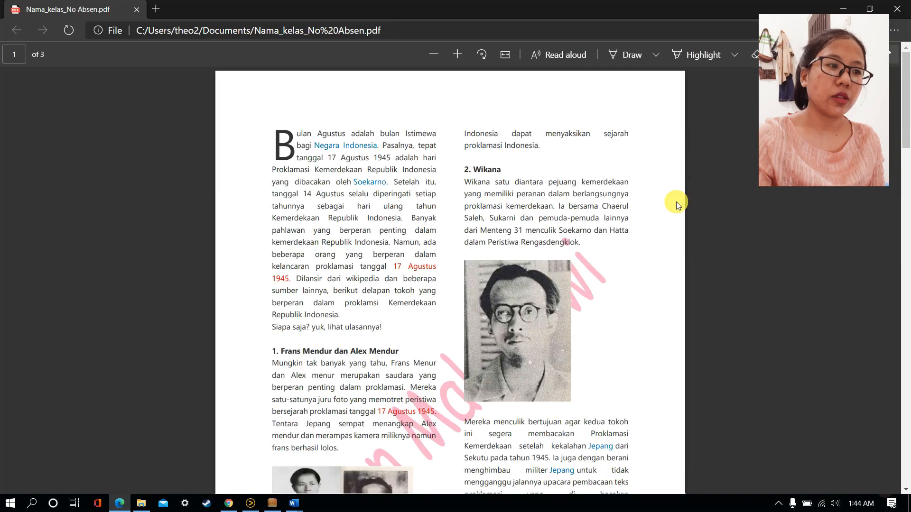
Look through all pages of the exported PDF to check the layout and watermark
{"action": "scroll", "coordinate": [665, 300], "scroll_direction": "down", "scroll_amount": 20}
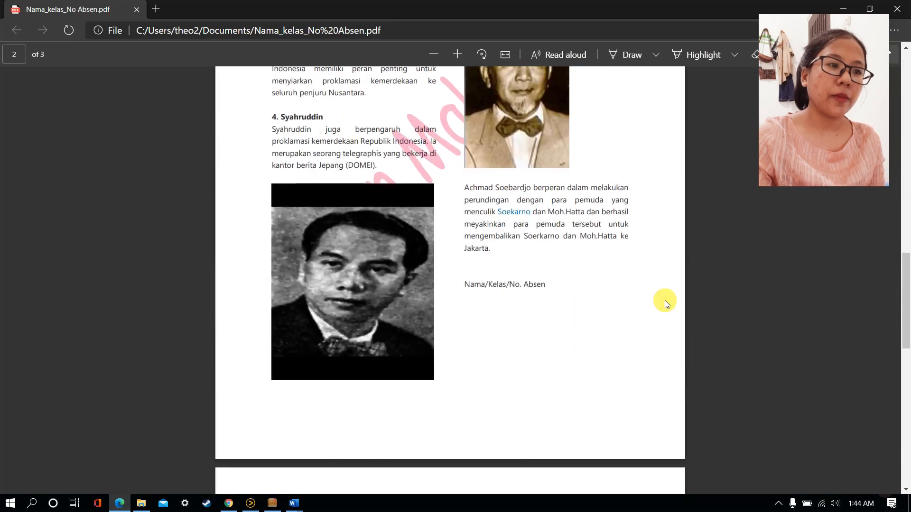
{"action": "scroll", "coordinate": [665, 300], "scroll_direction": "down", "scroll_amount": 10}
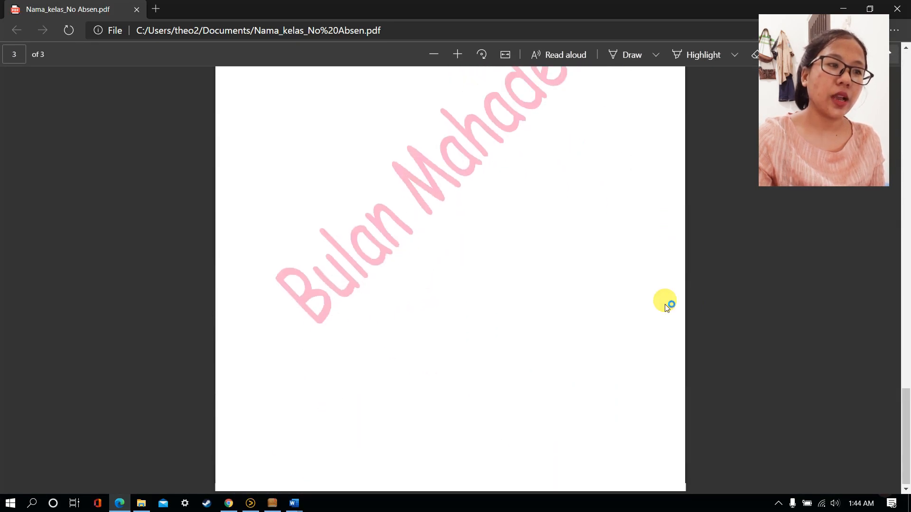
{"action": "scroll", "coordinate": [665, 306], "scroll_direction": "up", "scroll_amount": 20}
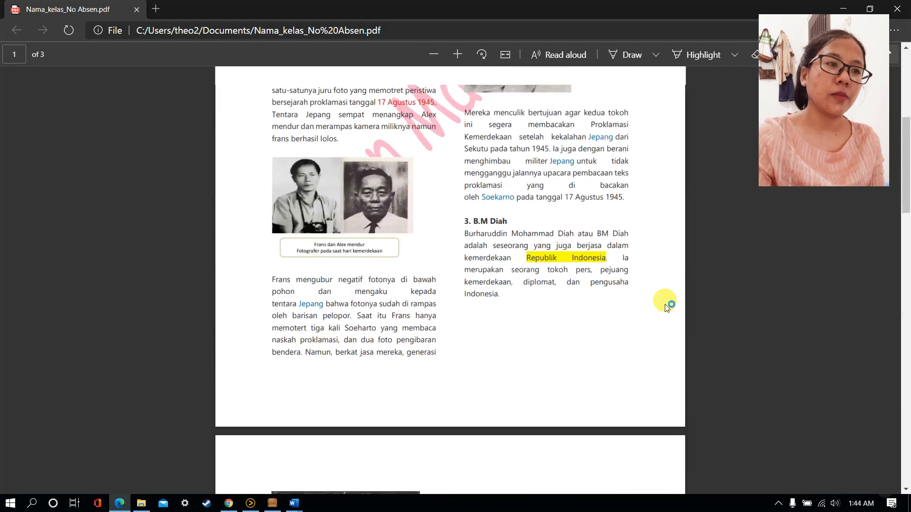
{"action": "scroll", "coordinate": [665, 304], "scroll_direction": "up", "scroll_amount": 5}
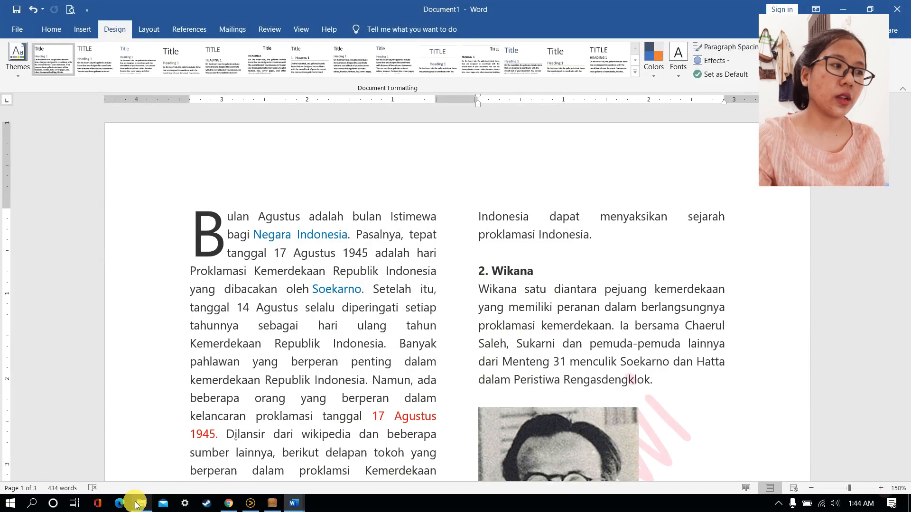
Locate Nama_kelas_No Absen.pdf in the Documents folder in File Explorer, and switch to the Smart Explorer Kelas 6 e-book
{"action": "left_click", "coordinate": [136, 502]}
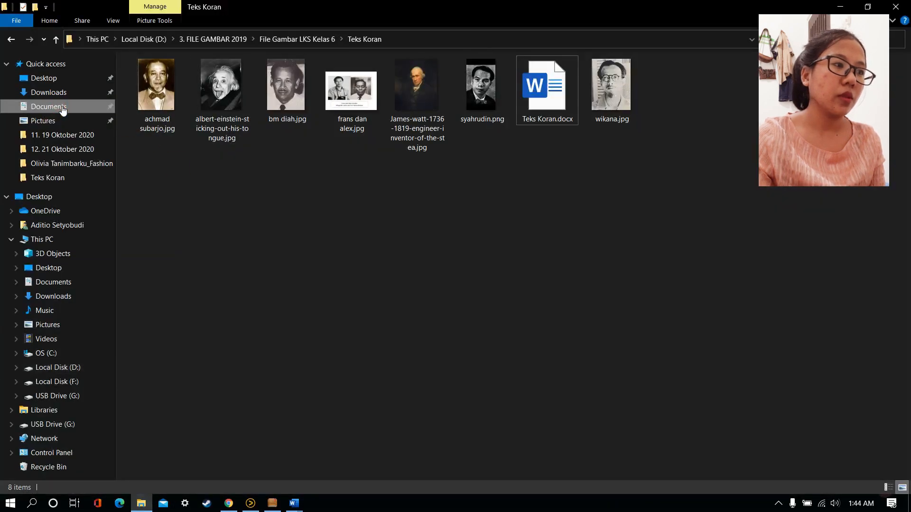
{"action": "left_click", "coordinate": [63, 108]}
{"action": "left_click", "coordinate": [177, 155]}
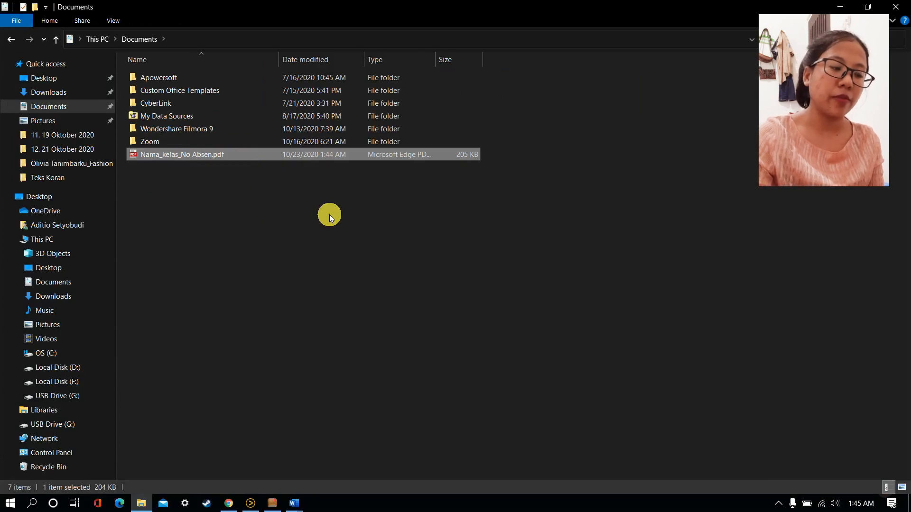
{"action": "left_click", "coordinate": [322, 301]}
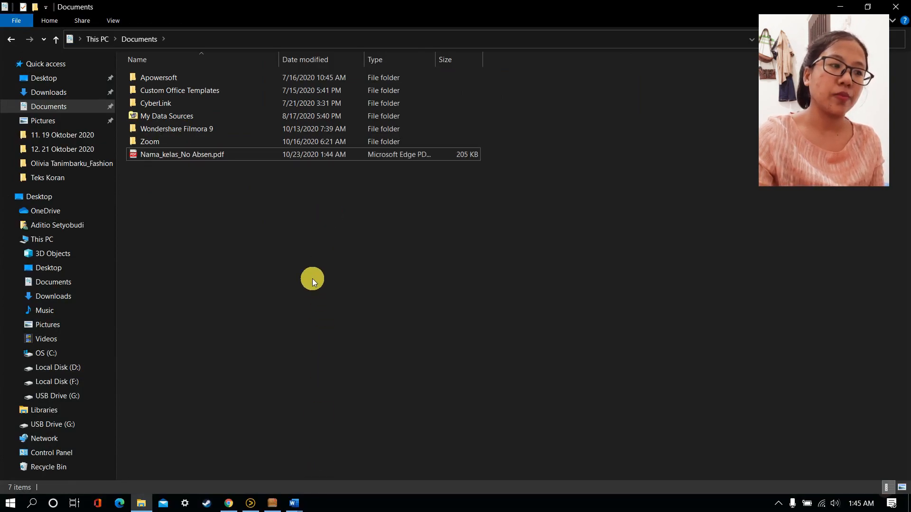
{"action": "right_click", "coordinate": [299, 245]}
{"action": "left_click", "coordinate": [244, 295]}
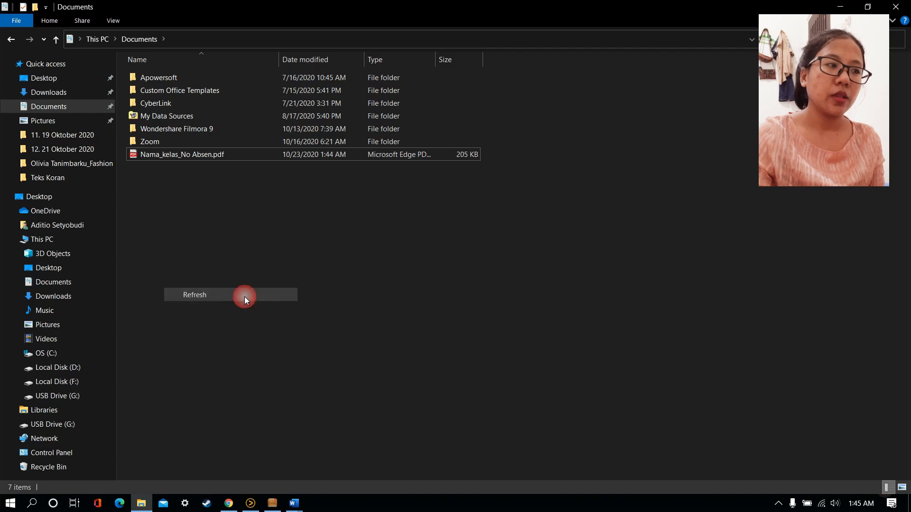
{"action": "left_click", "coordinate": [887, 6]}
{"action": "left_click", "coordinate": [280, 503]}
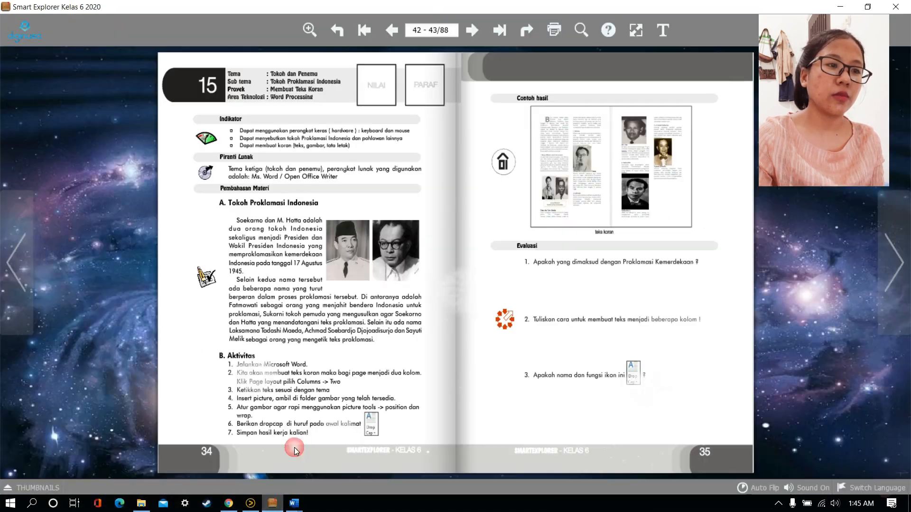